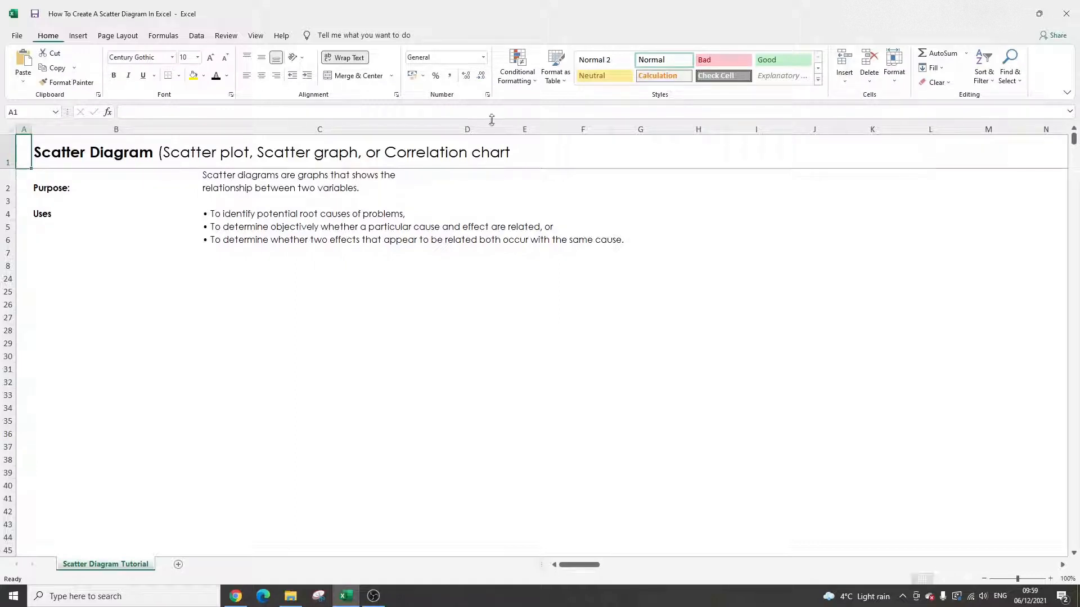
Step: Review the worksheet's title, the purpose text and the listed uses of scatter diagrams
left_click(163, 147)
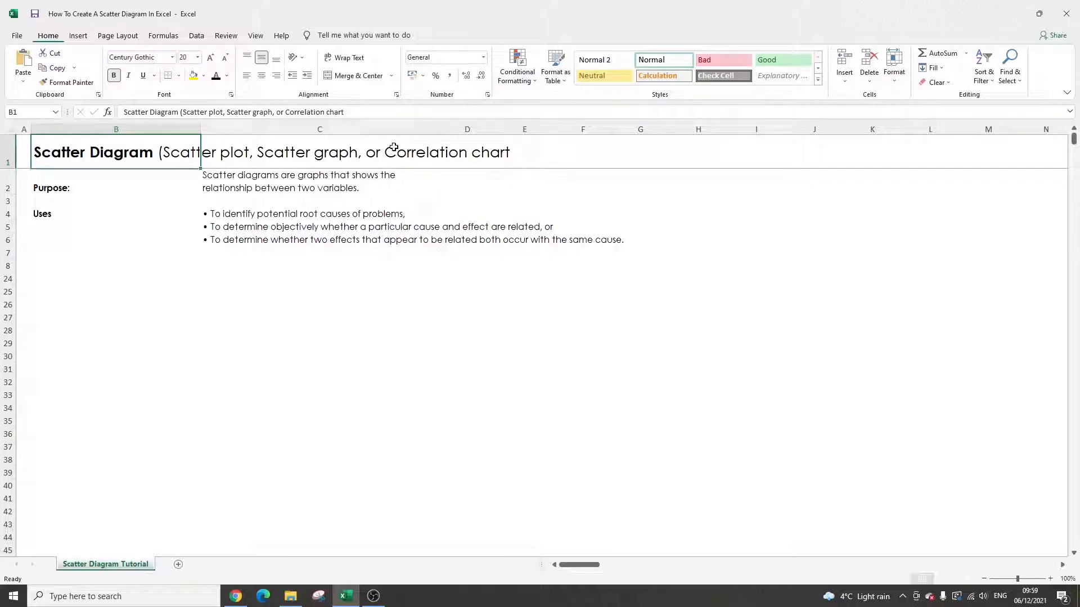
left_click(266, 190)
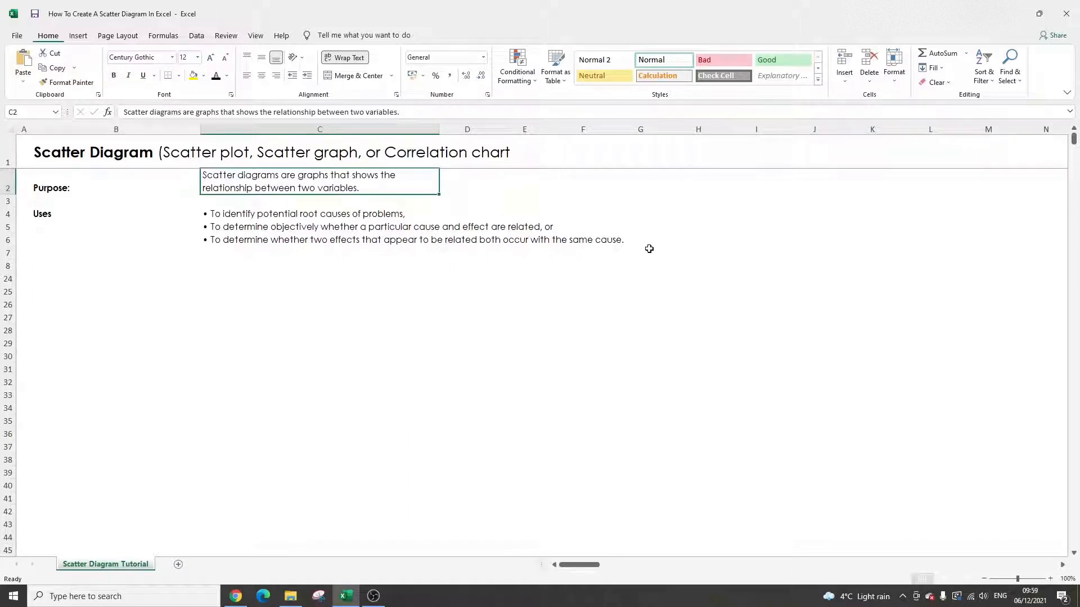
left_click(263, 228)
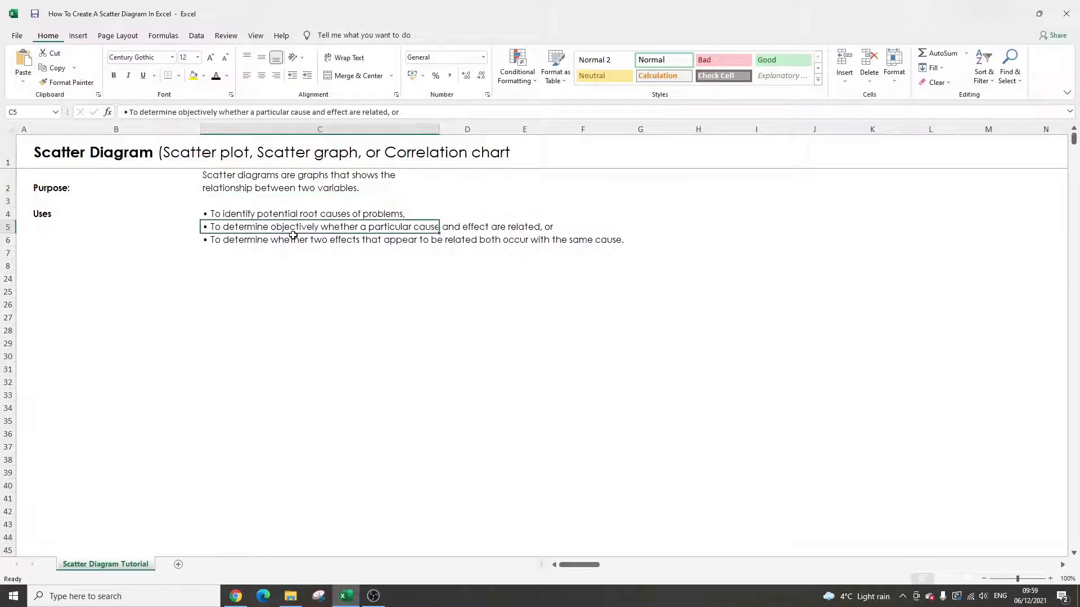
left_click(270, 216)
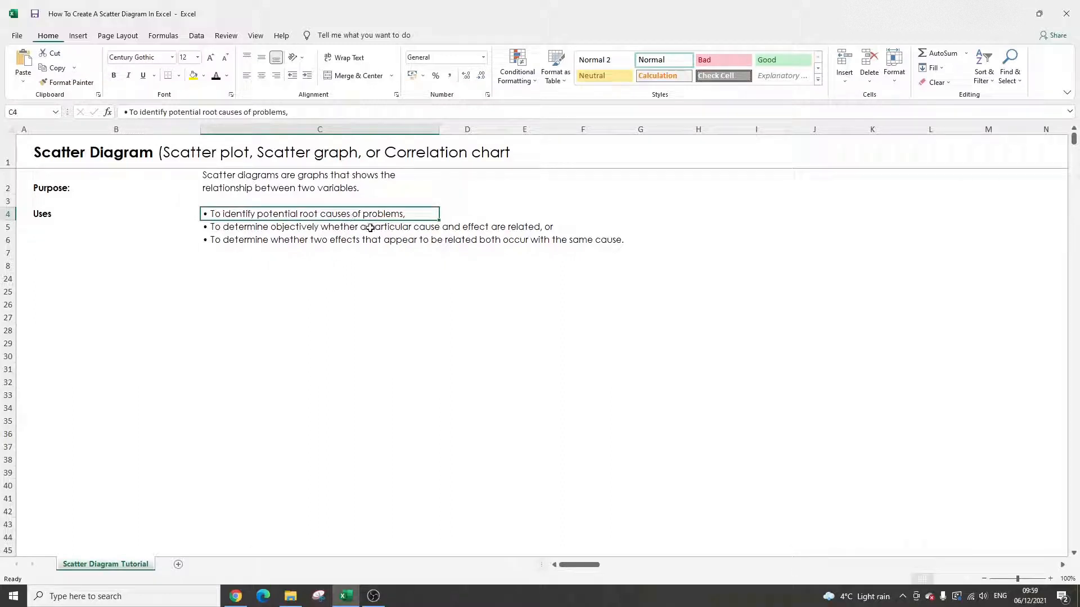
left_click(331, 228)
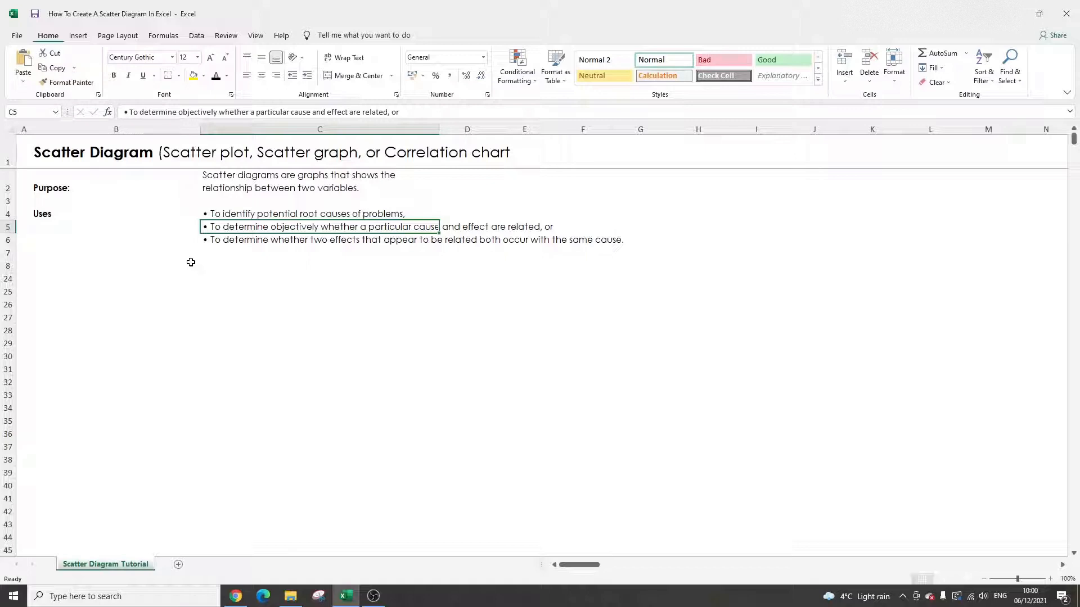
Step: Unhide the hidden rows between rows 8 and 24 so the example data is shown
left_click(9, 269)
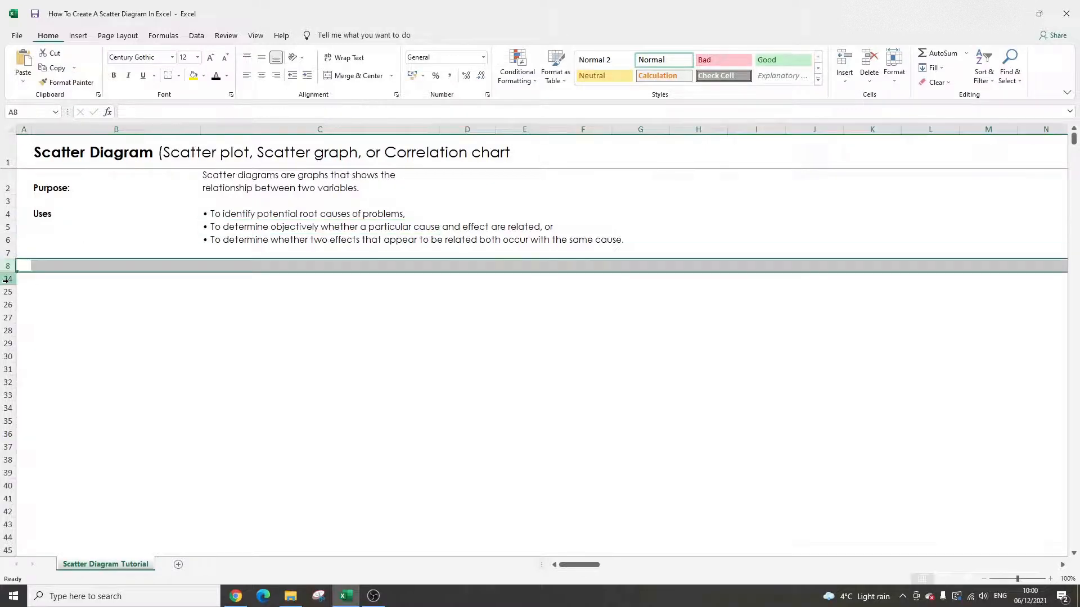
left_click(5, 280, "shift")
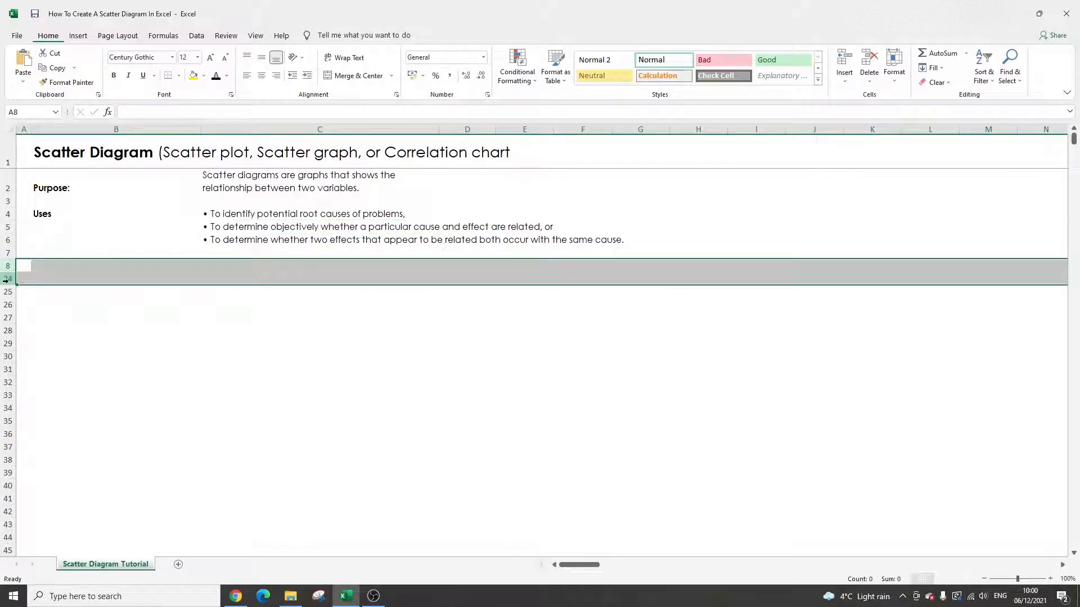
right_click(5, 280)
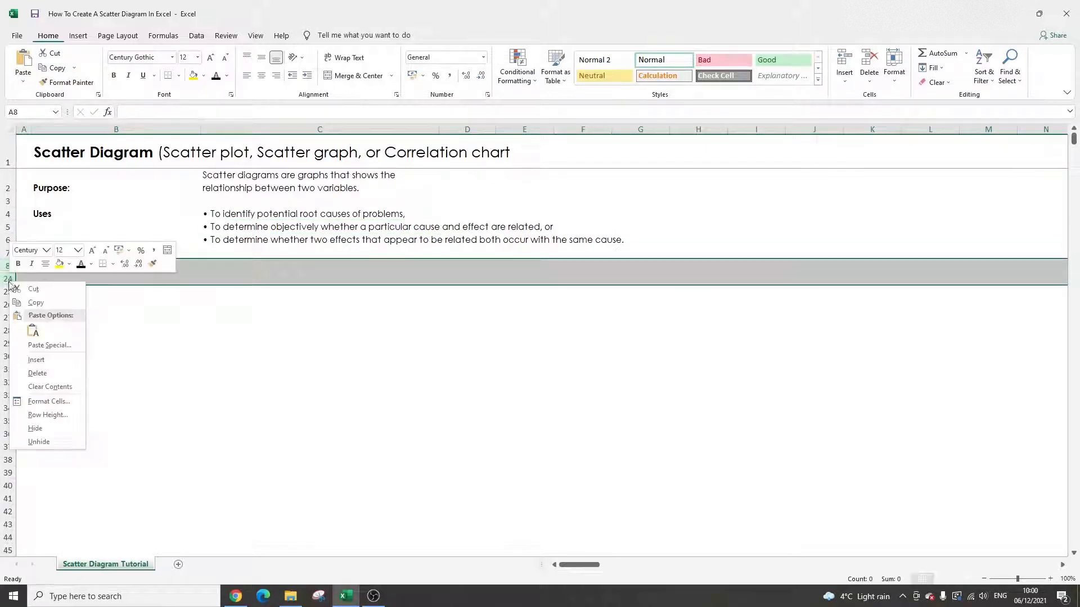
left_click(39, 441)
left_click(150, 332)
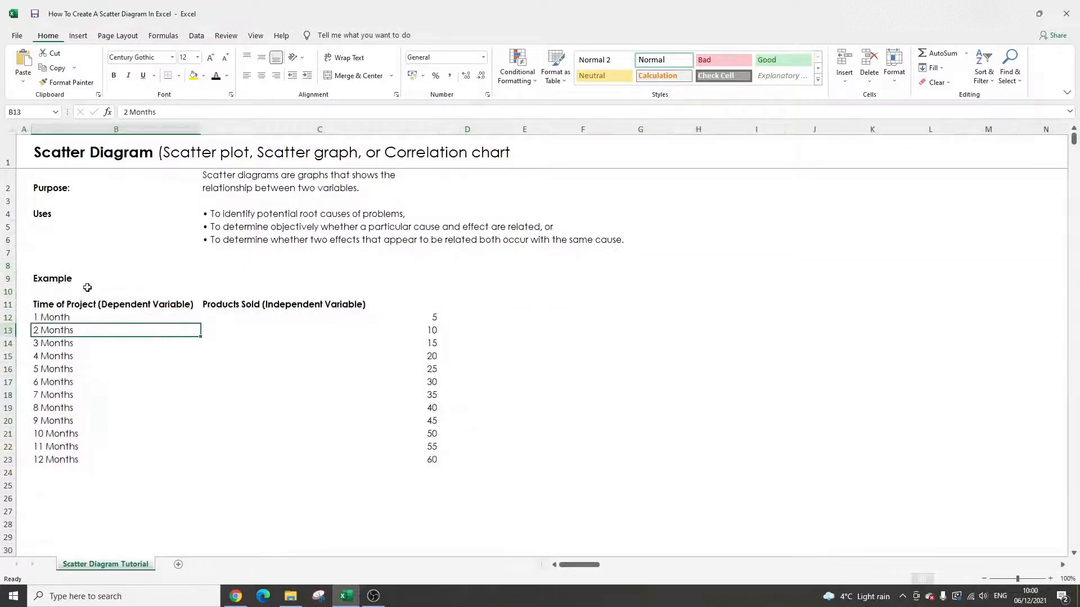
Step: Examine the example table's dependent and independent variable headings and its first data row
left_click(83, 283)
left_click(97, 302)
left_click(199, 269)
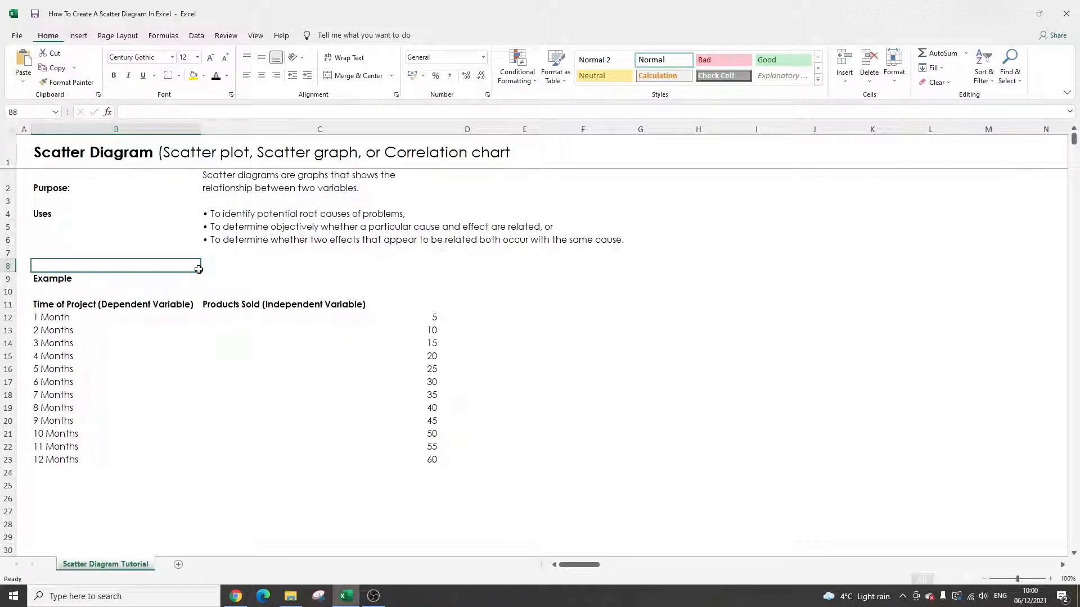
left_click(121, 303)
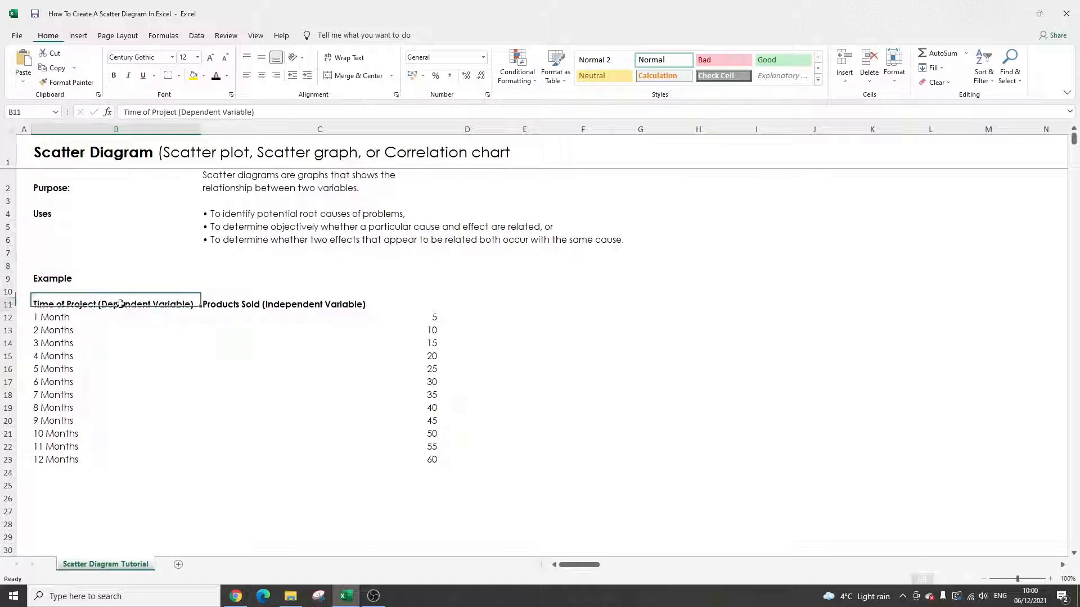
left_click(284, 304)
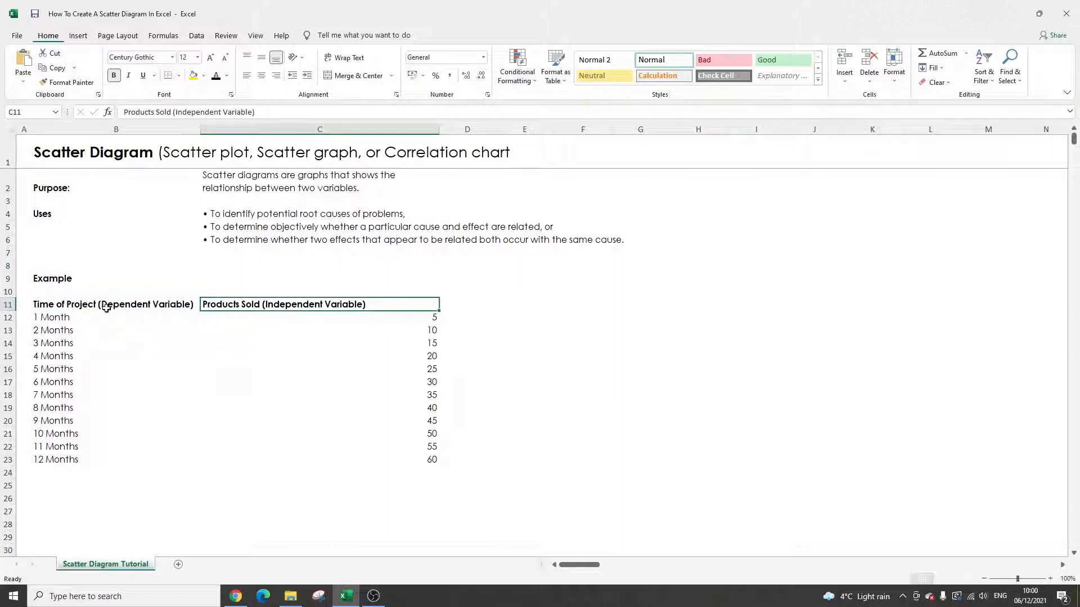
left_click(107, 308)
left_click(94, 319)
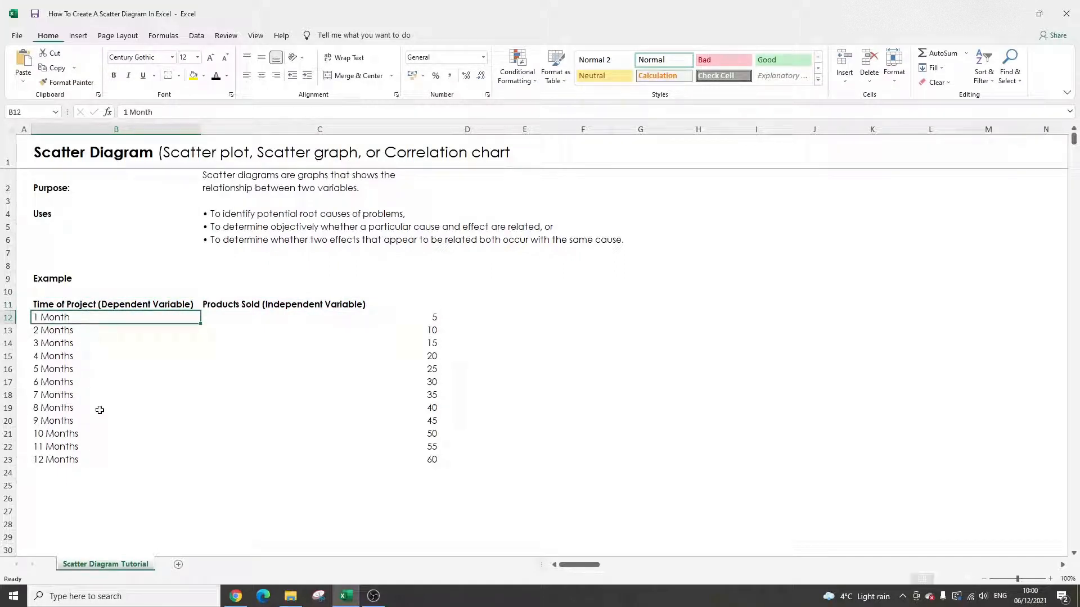
left_click(372, 319)
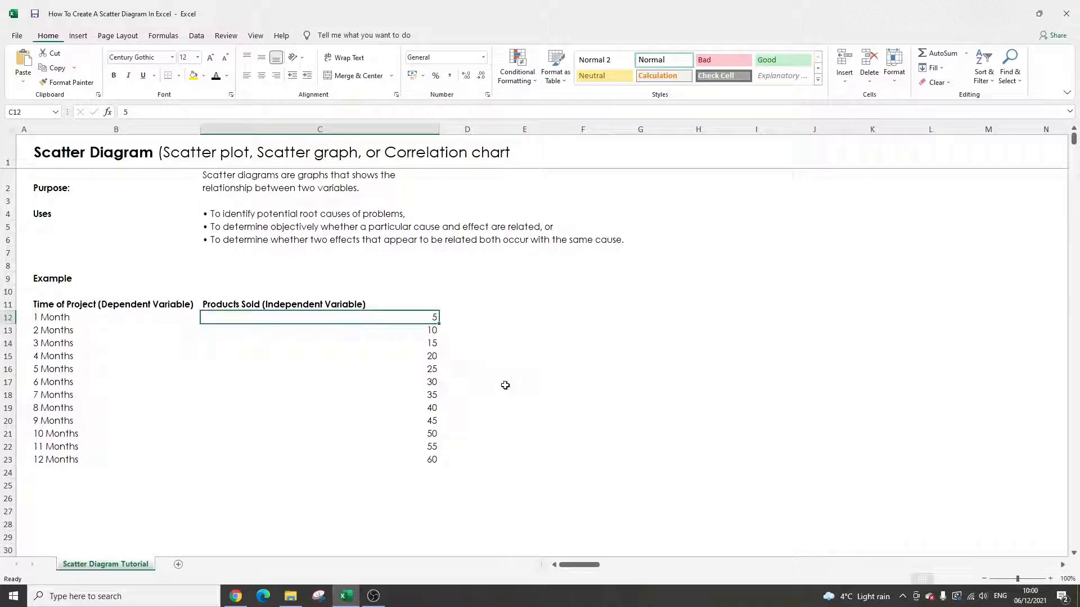
Step: Insert an X Y (Scatter) chart from the data in B12:C23 and place it clear of the table
left_click_drag(135, 318, 398, 456)
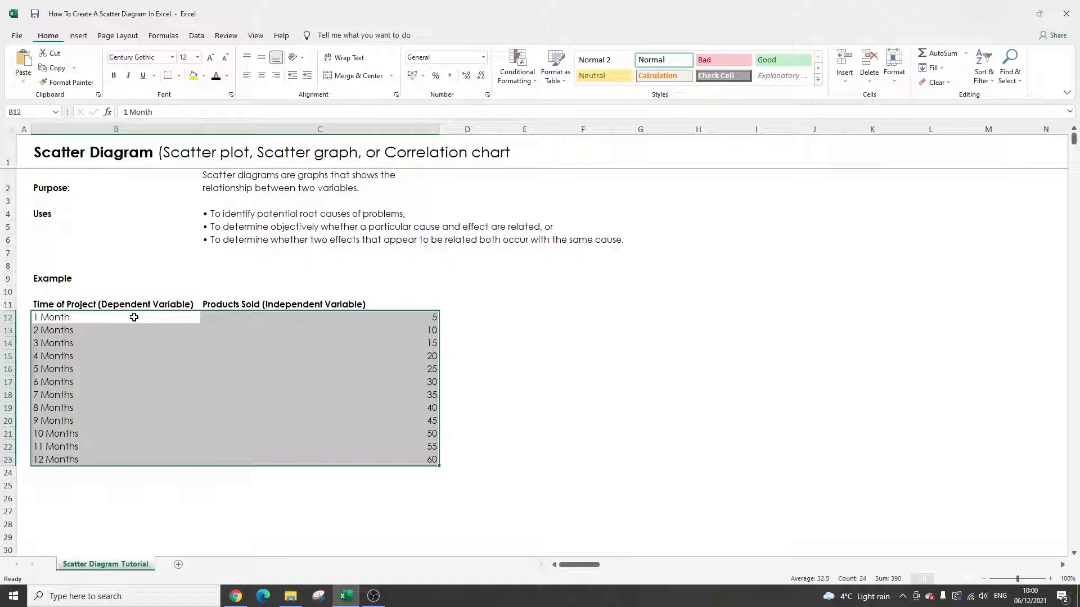
left_click(79, 37)
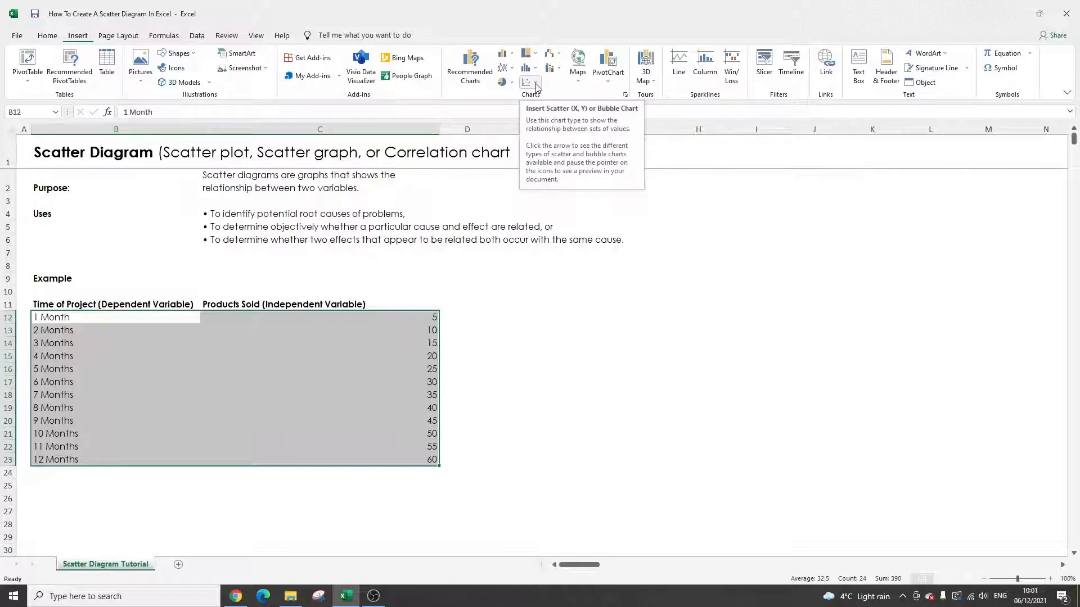
left_click(479, 73)
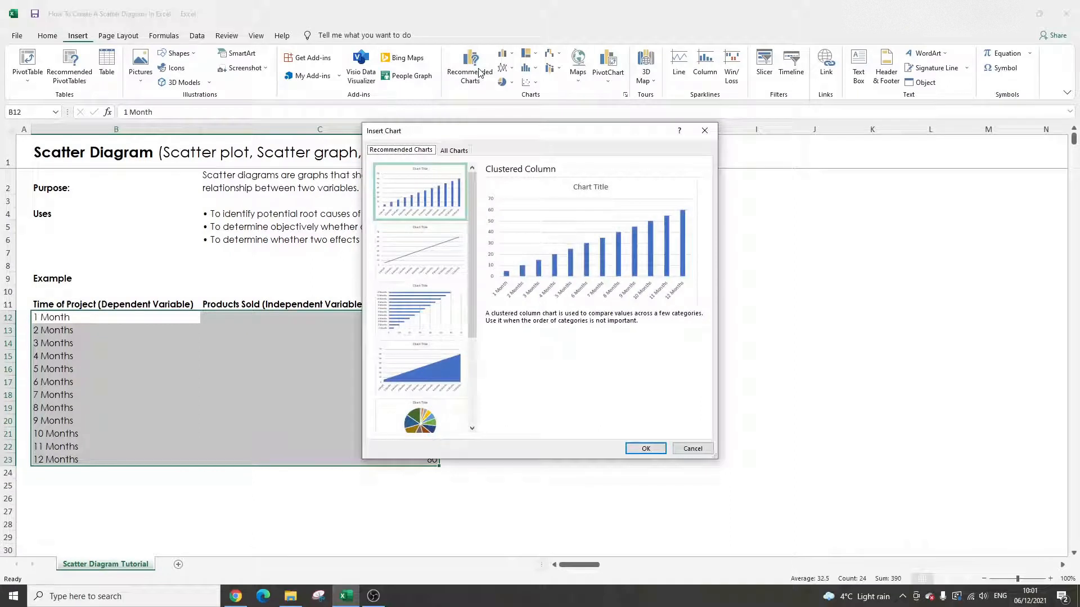
left_click(444, 151)
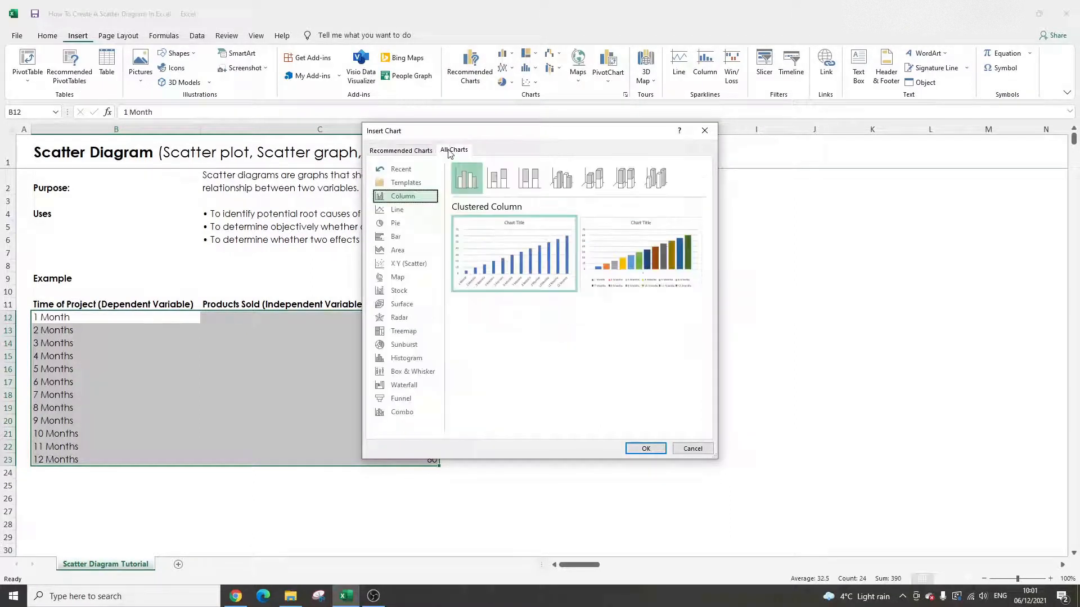
left_click(400, 265)
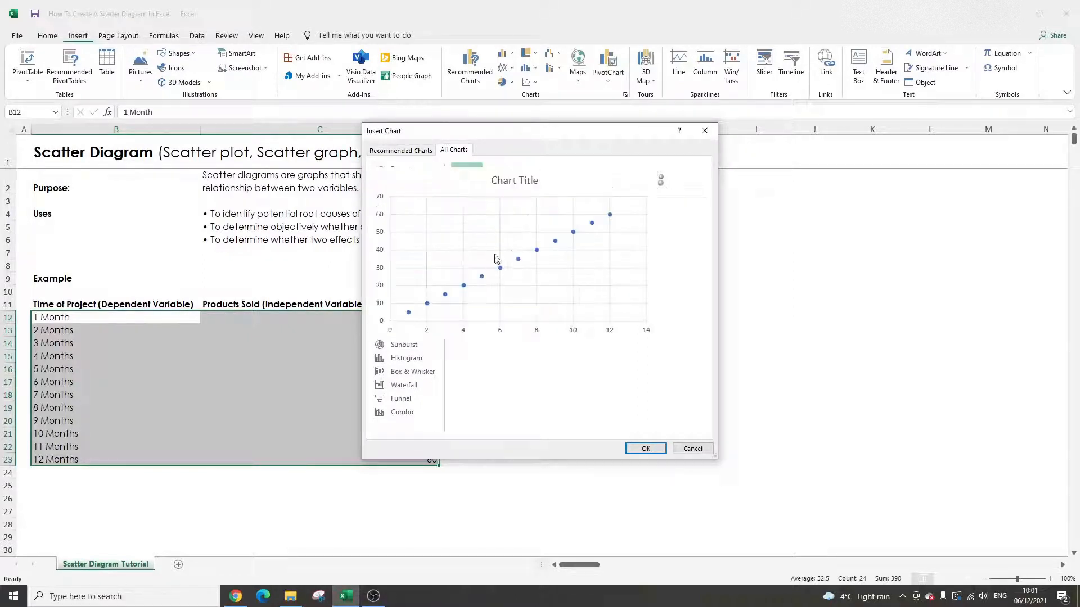
mouse_move(556, 275)
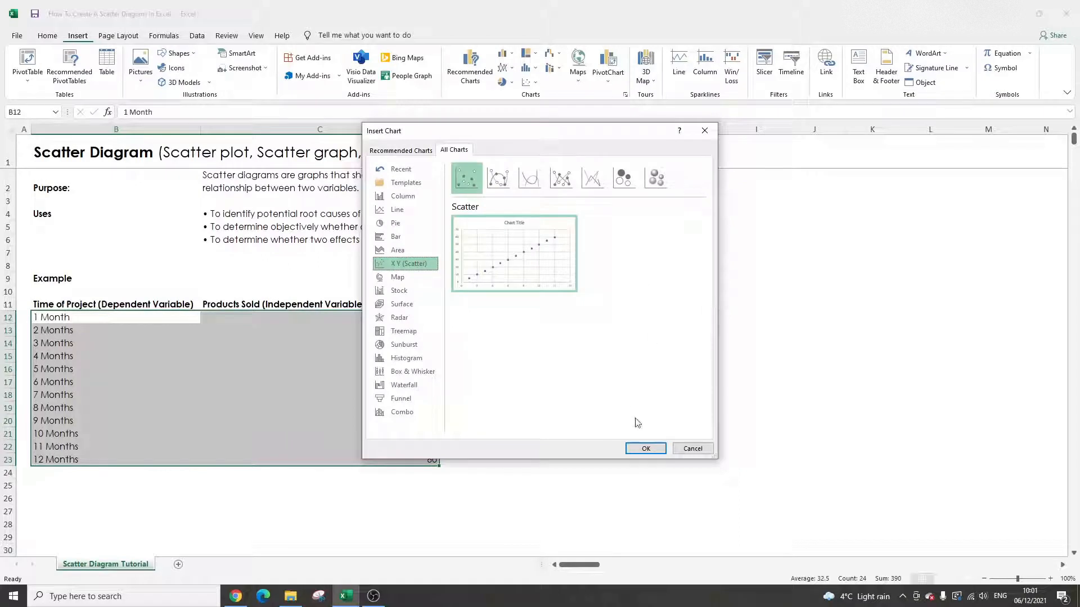
left_click(644, 449)
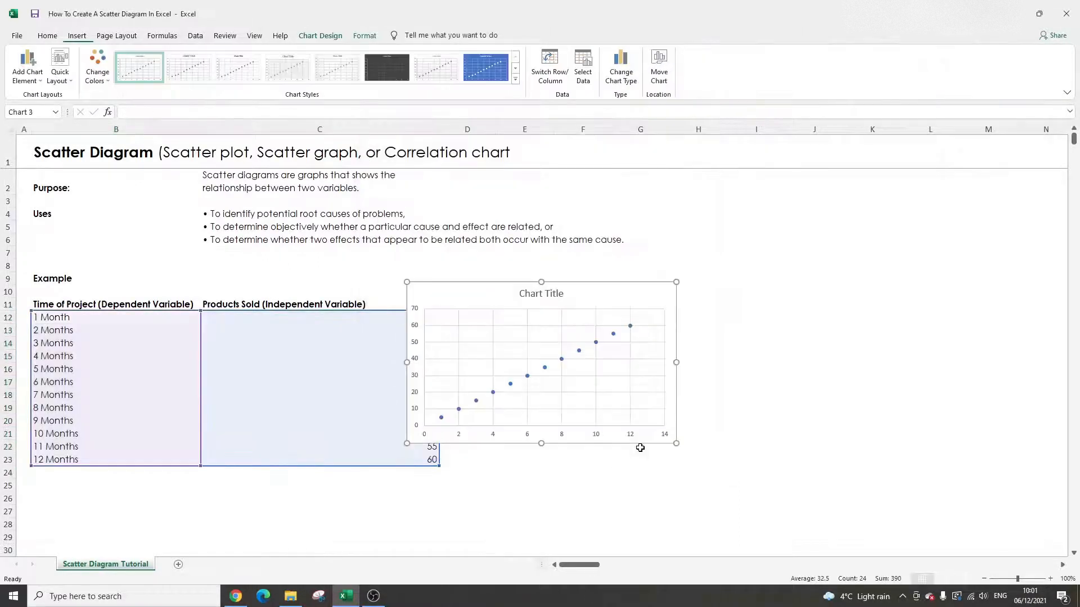
left_click_drag(474, 285, 599, 304)
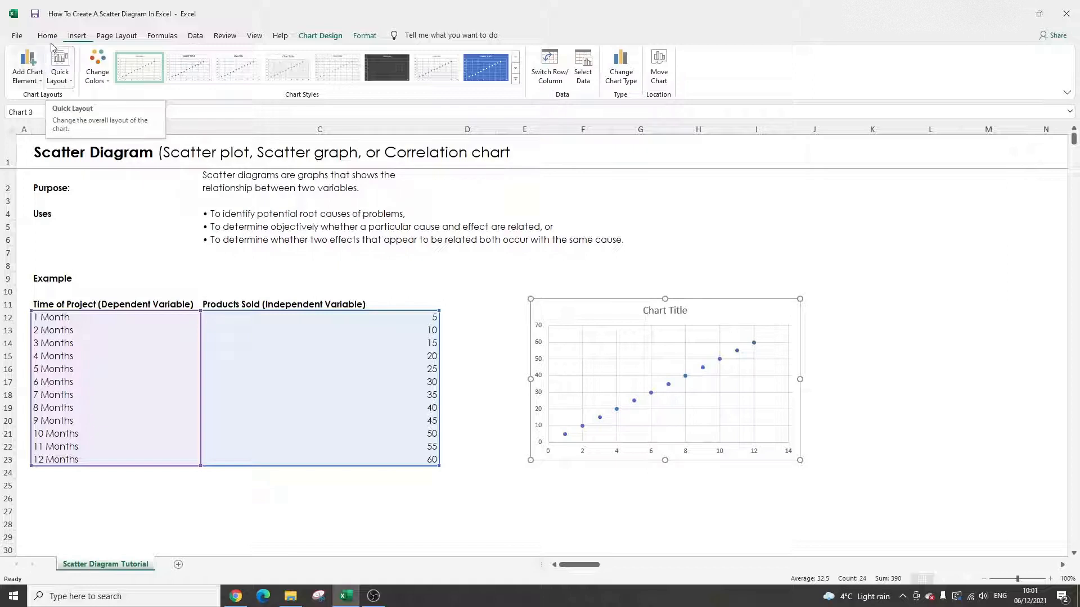
left_click(848, 254)
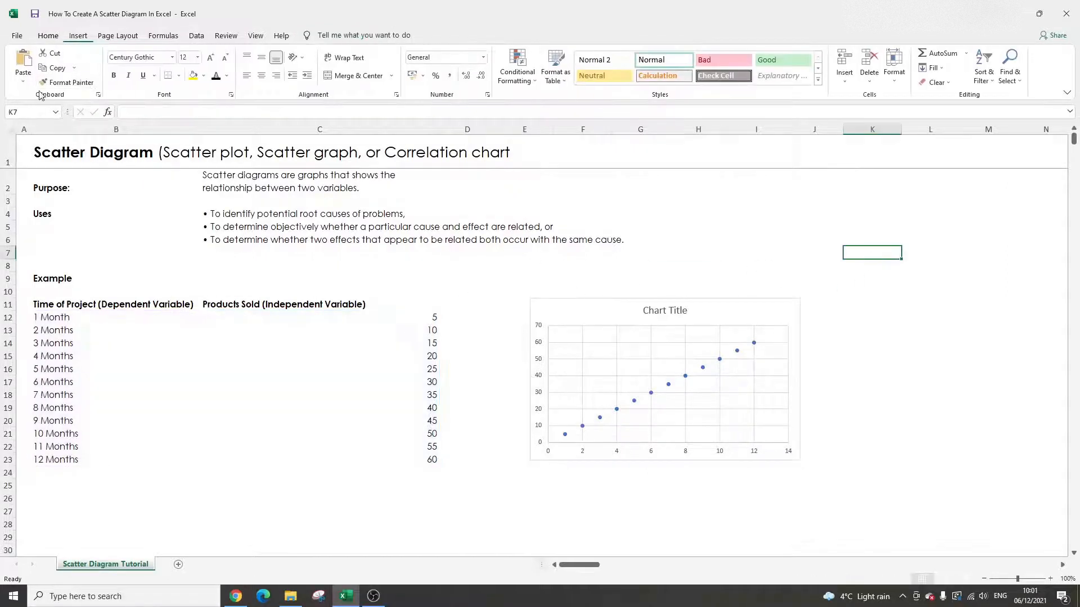
left_click(597, 309)
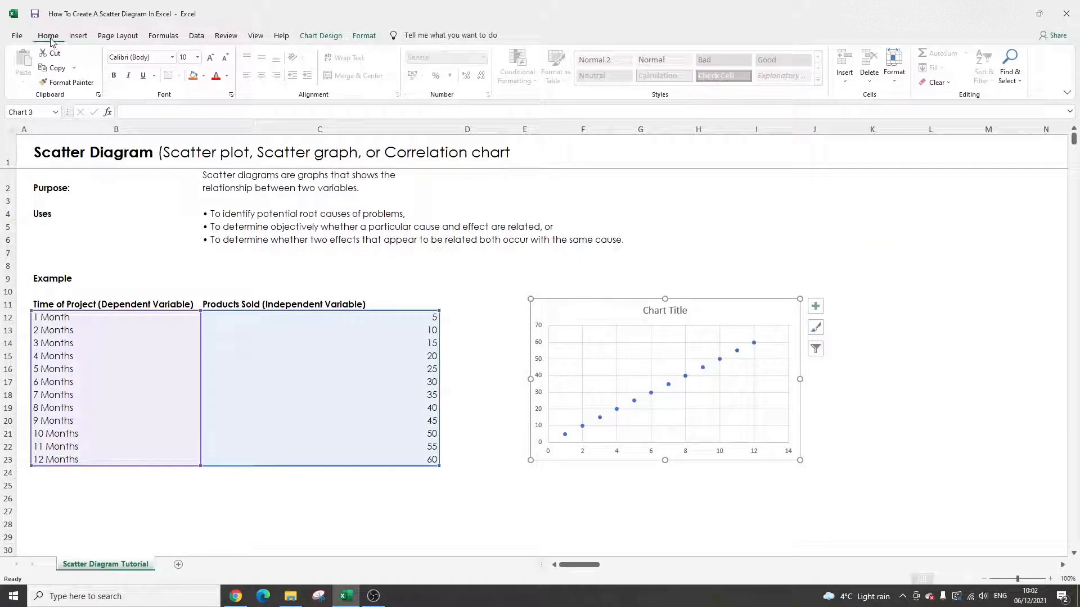
left_click(76, 37)
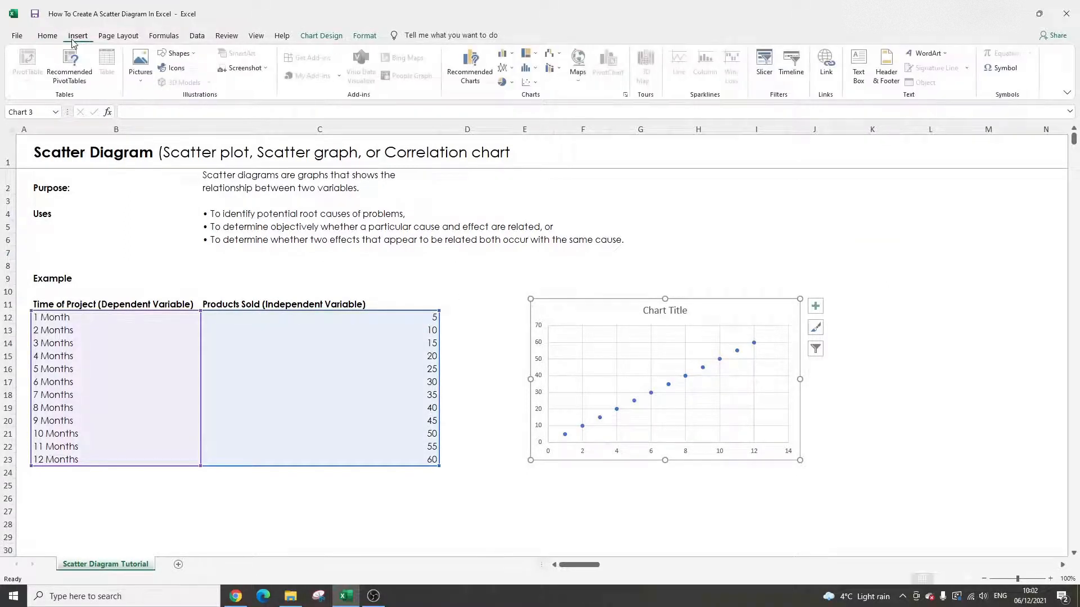
left_click(101, 37)
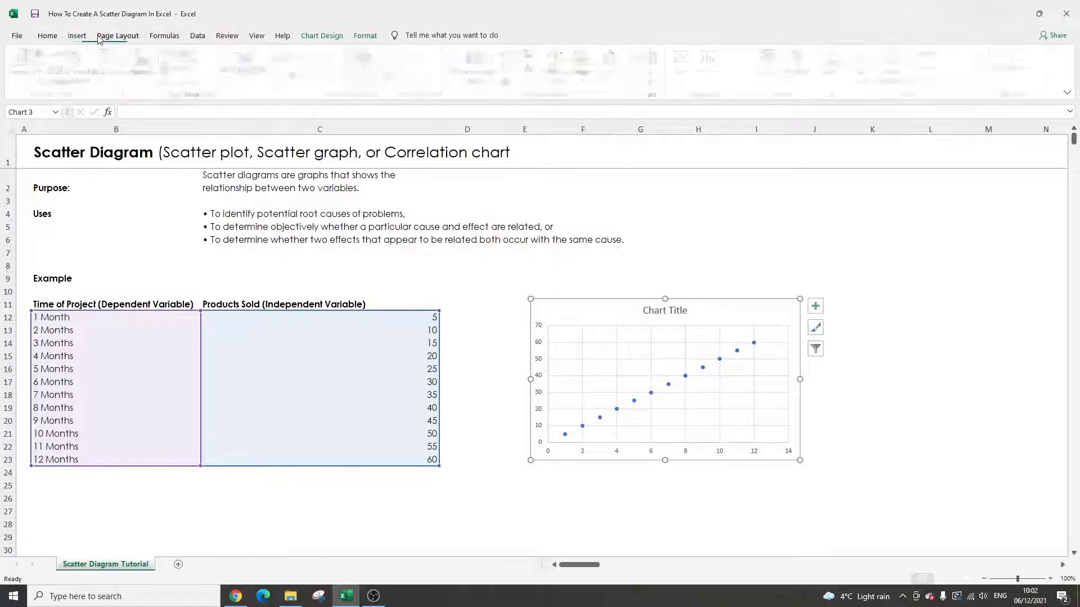
left_click(360, 34)
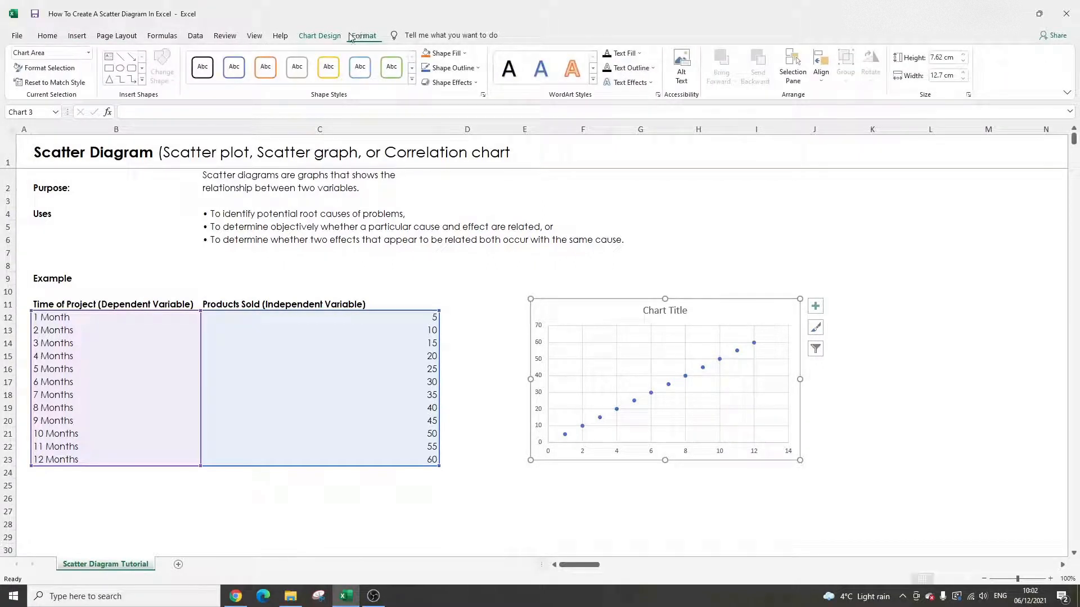
Step: Apply the quick layout with axis titles, a side legend and dense gridlines but no chart title to the scatter chart
left_click(339, 37)
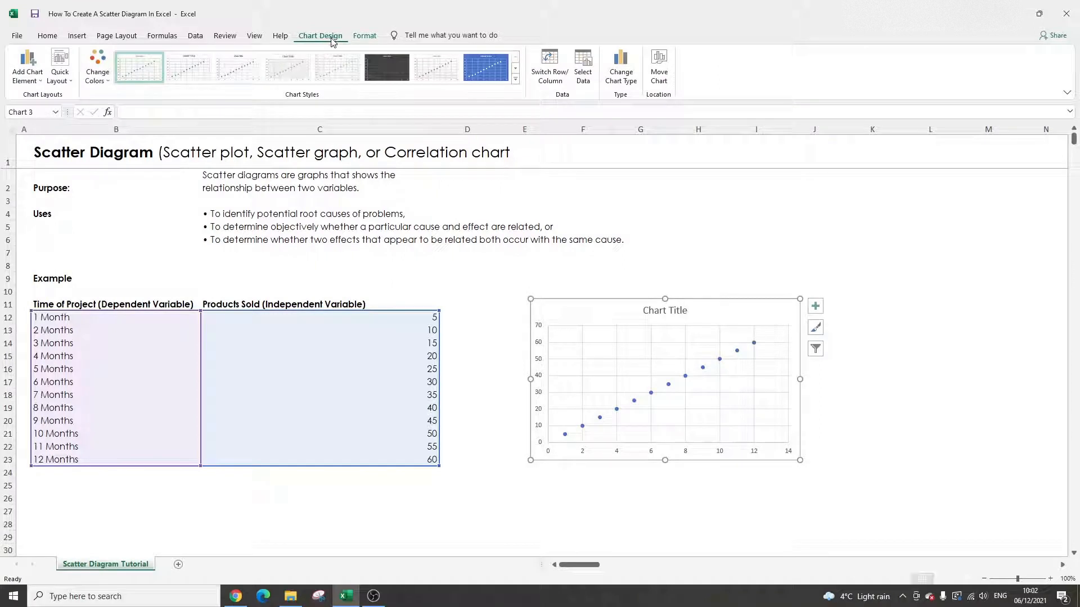
left_click(846, 265)
left_click(760, 306)
left_click(70, 84)
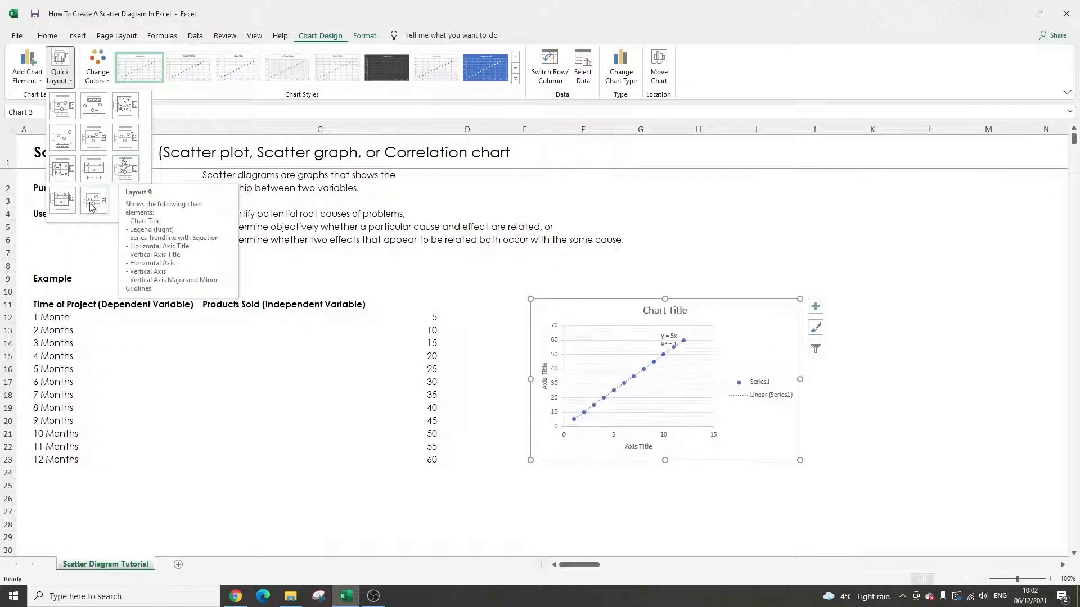
left_click(67, 205)
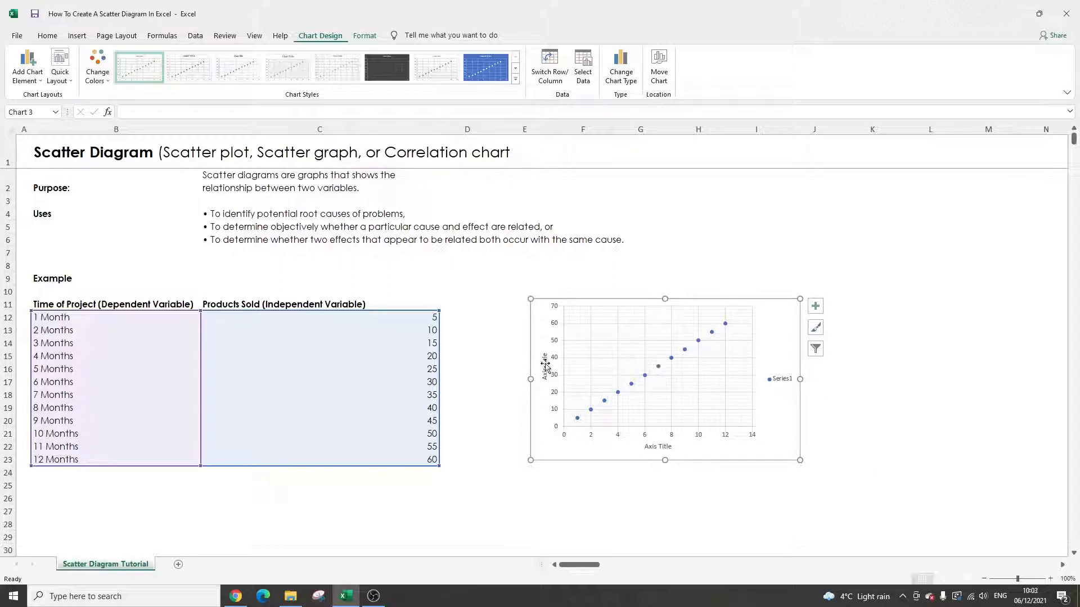
Step: Delete the scatter chart from the worksheet
left_click(488, 370)
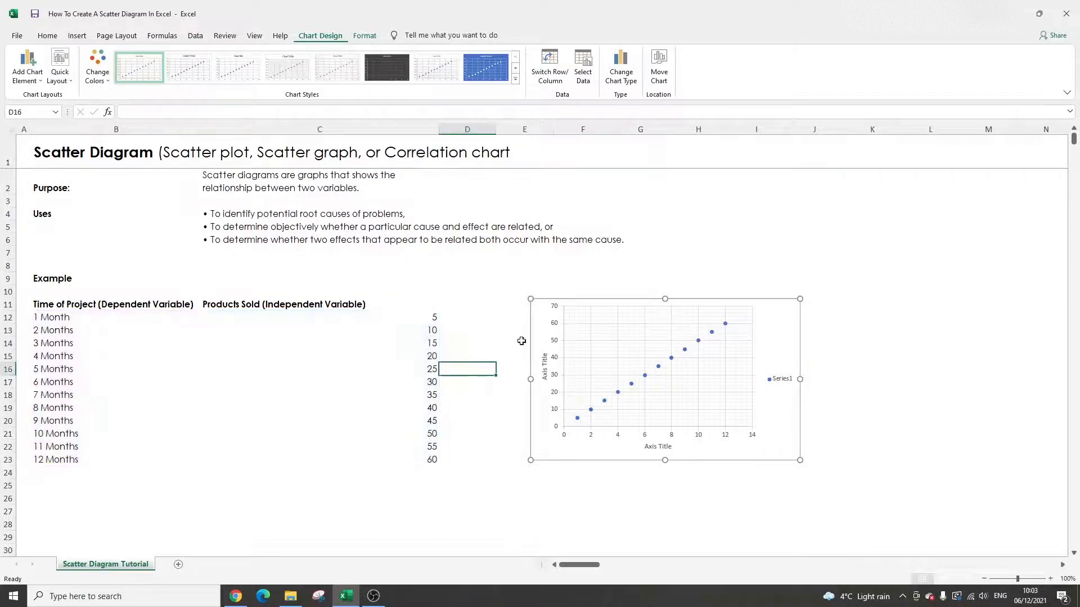
left_click(538, 319)
key("Delete")
Step: Insert an X Y (Scatter) chart from B11:C23, including both column headings
left_click_drag(101, 304, 370, 460)
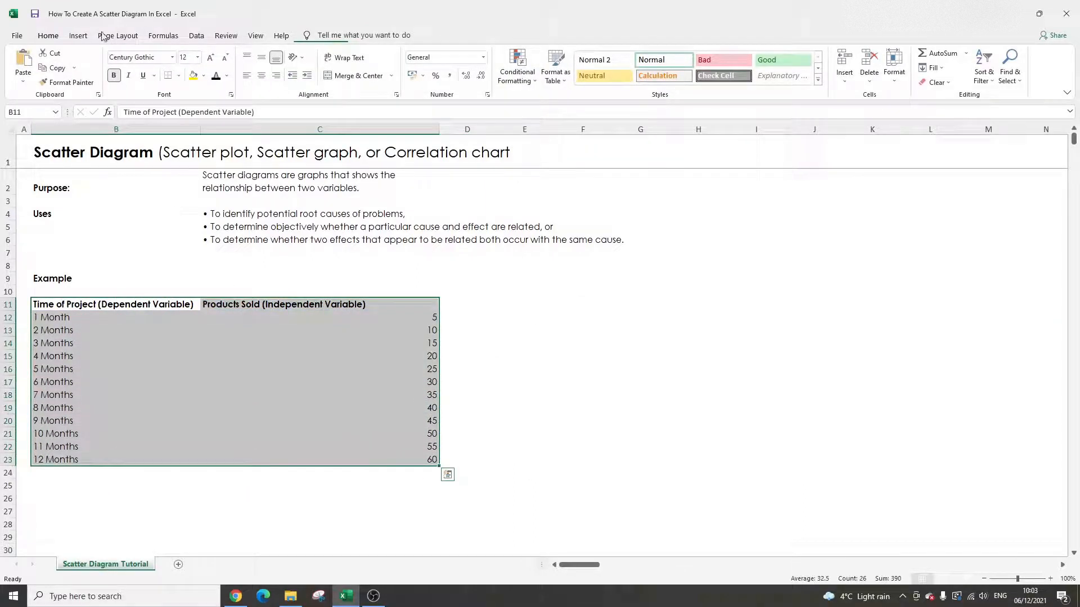
left_click(77, 37)
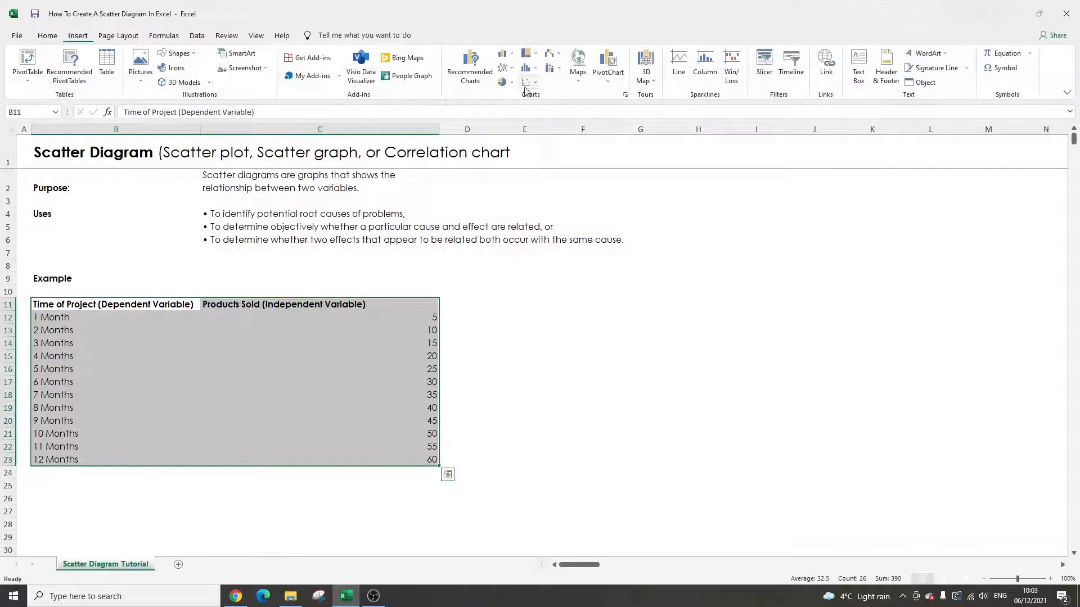
left_click(465, 71)
left_click(454, 150)
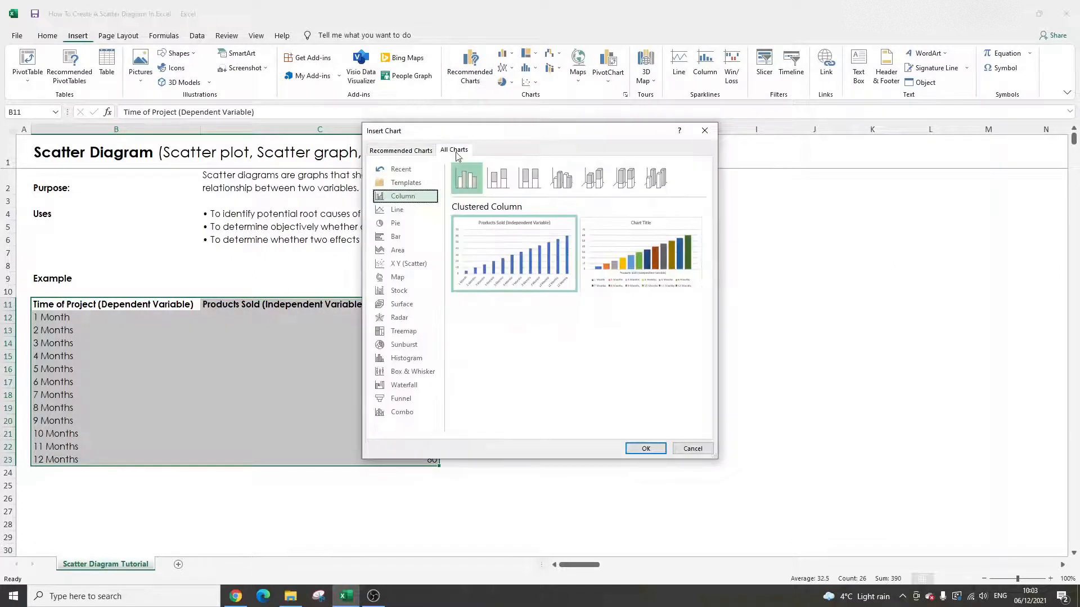
left_click(409, 264)
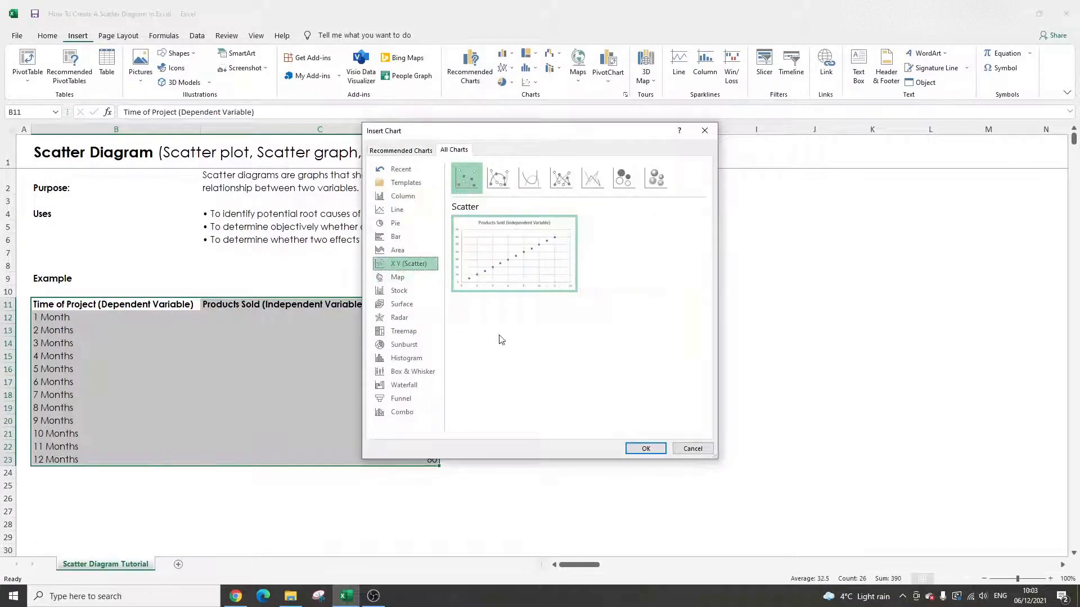
left_click(645, 448)
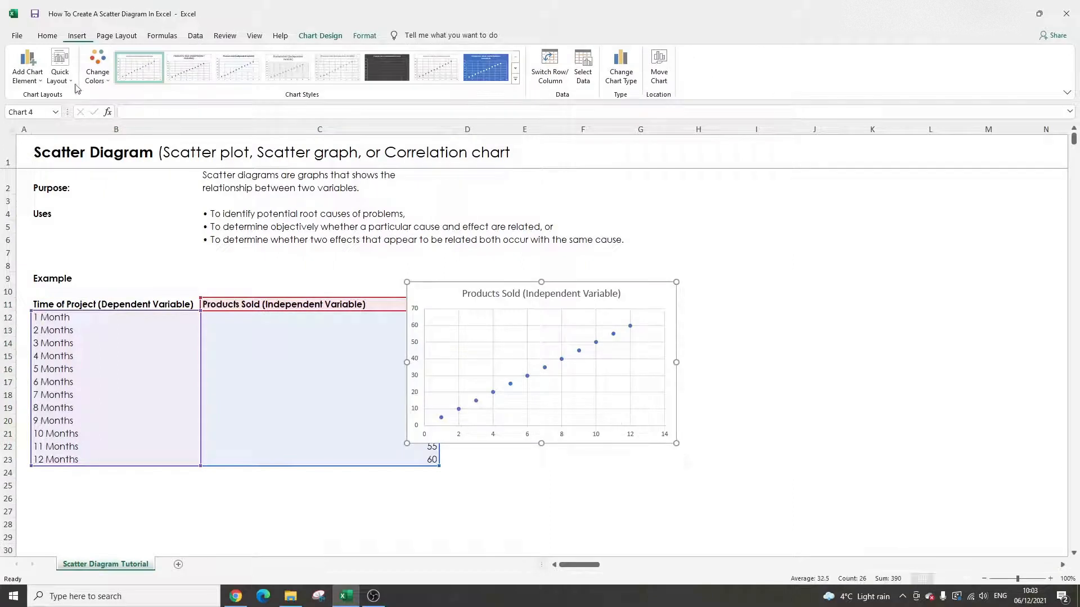
Step: Apply the quick layout with axis titles, side legend and dense gridlines, and move the heading-based scatter chart clear of the table
left_click(70, 82)
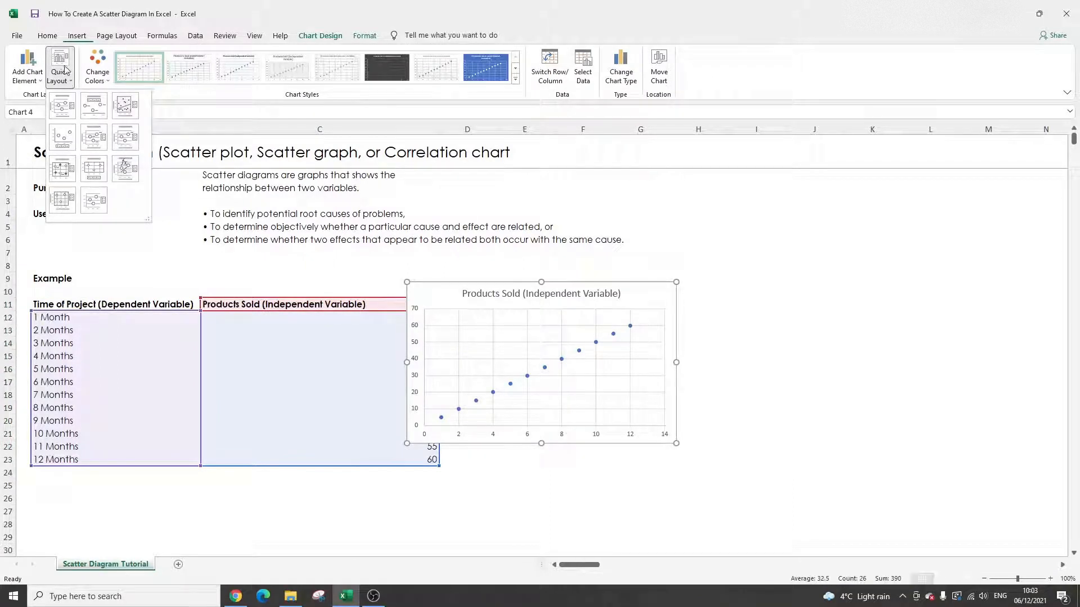
left_click(62, 201)
left_click_drag(603, 290, 713, 300)
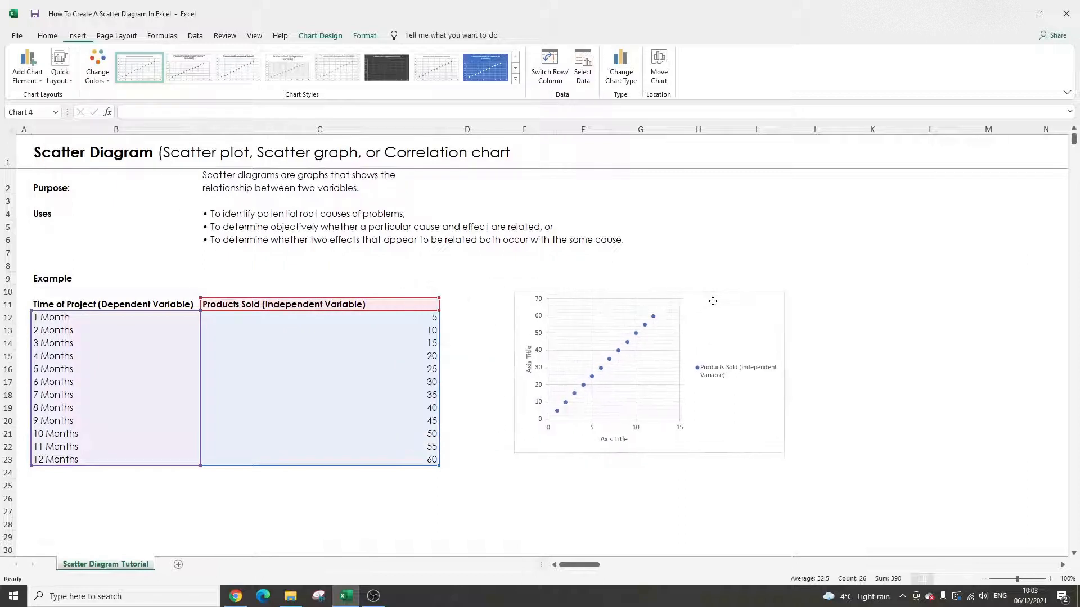
Step: Delete the scatter chart that was built with the column headings
left_click(732, 370)
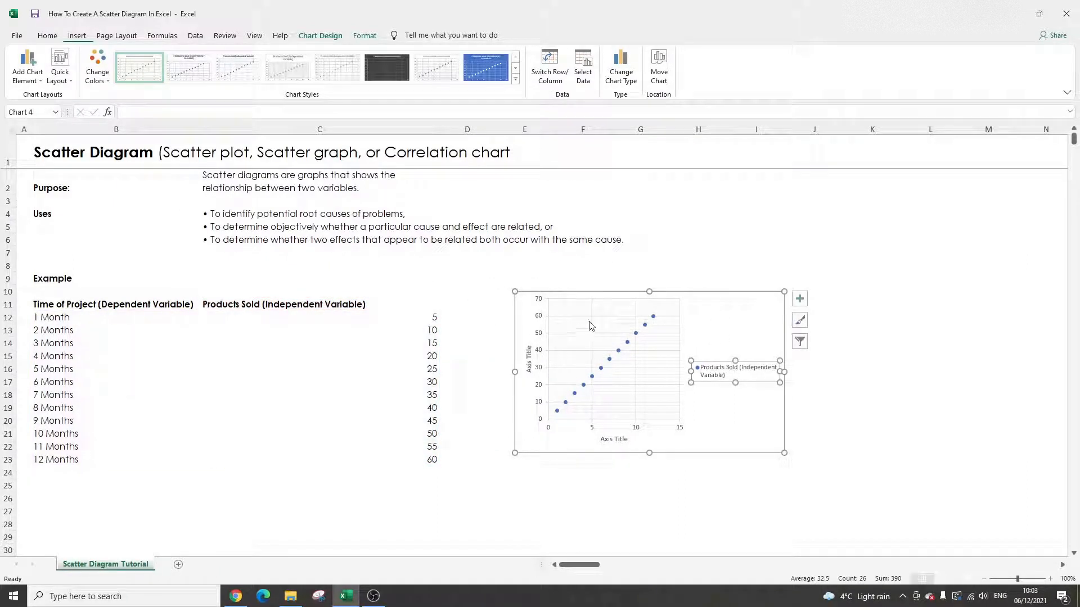
left_click(722, 307)
key("Delete")
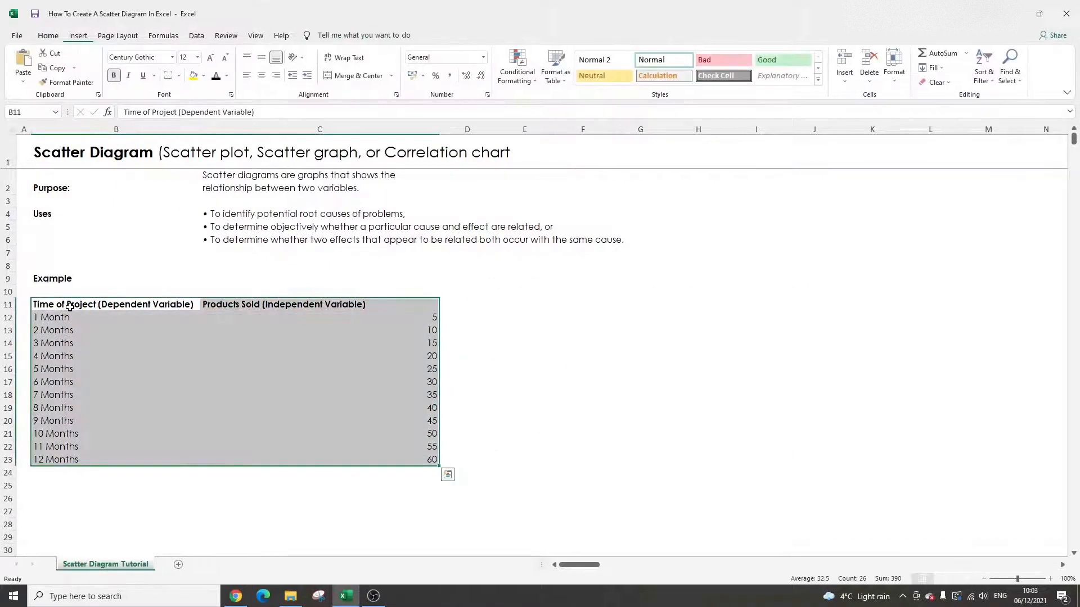
Step: Insert an X Y (Scatter) chart from the data rows B12:C23, leaving out the column headings
left_click_drag(71, 316, 434, 459)
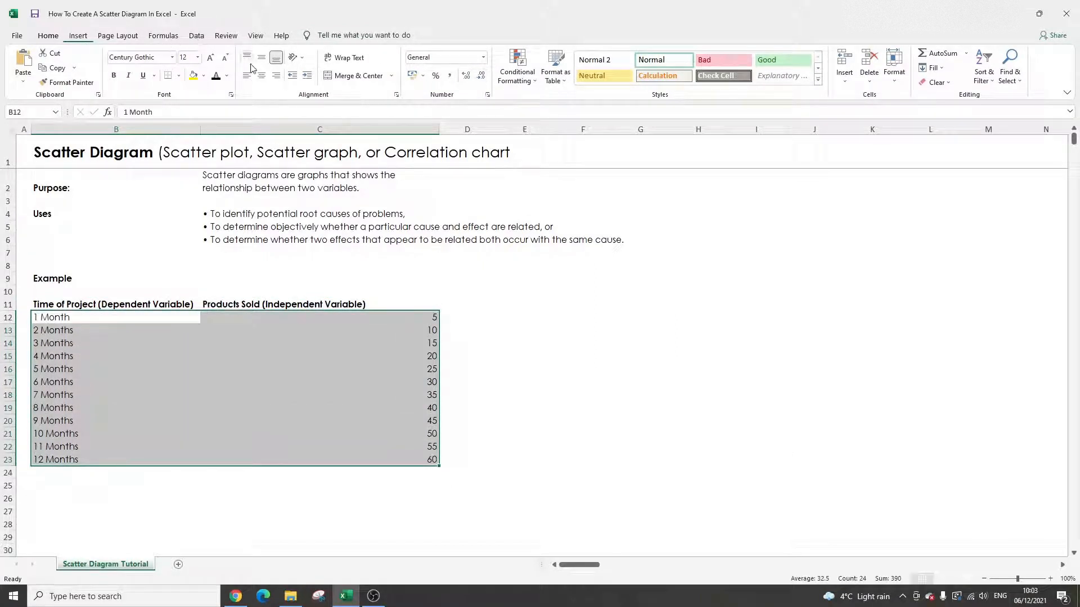
left_click(78, 36)
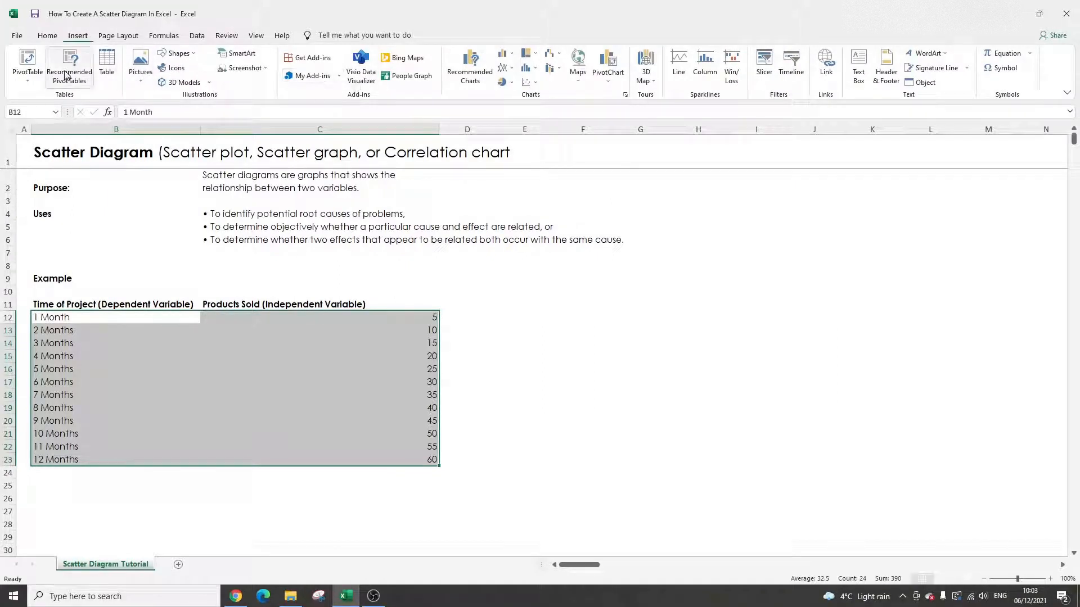
left_click(470, 66)
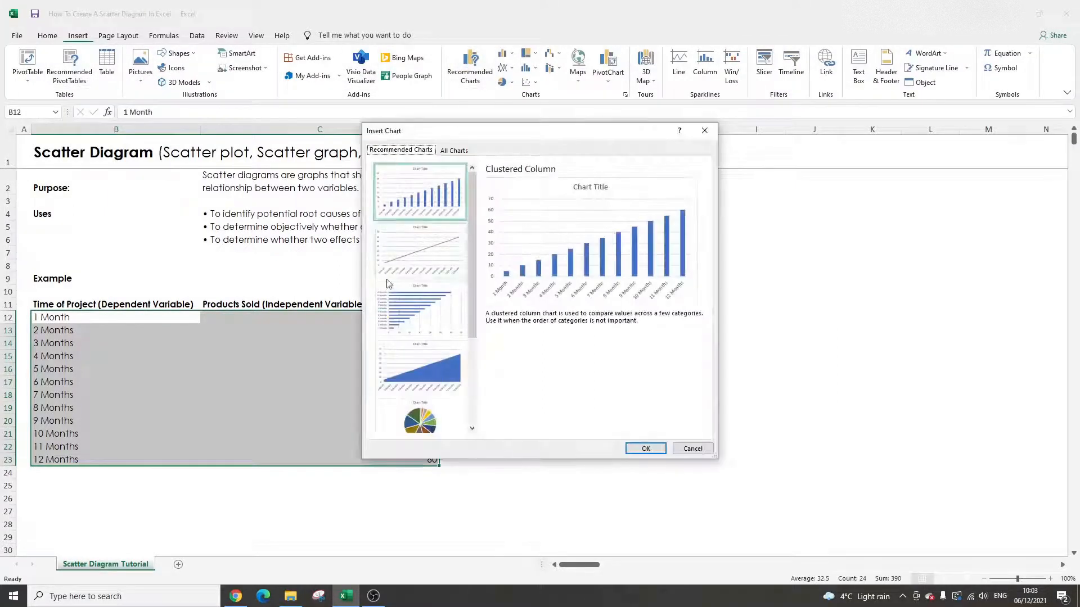
left_click(454, 151)
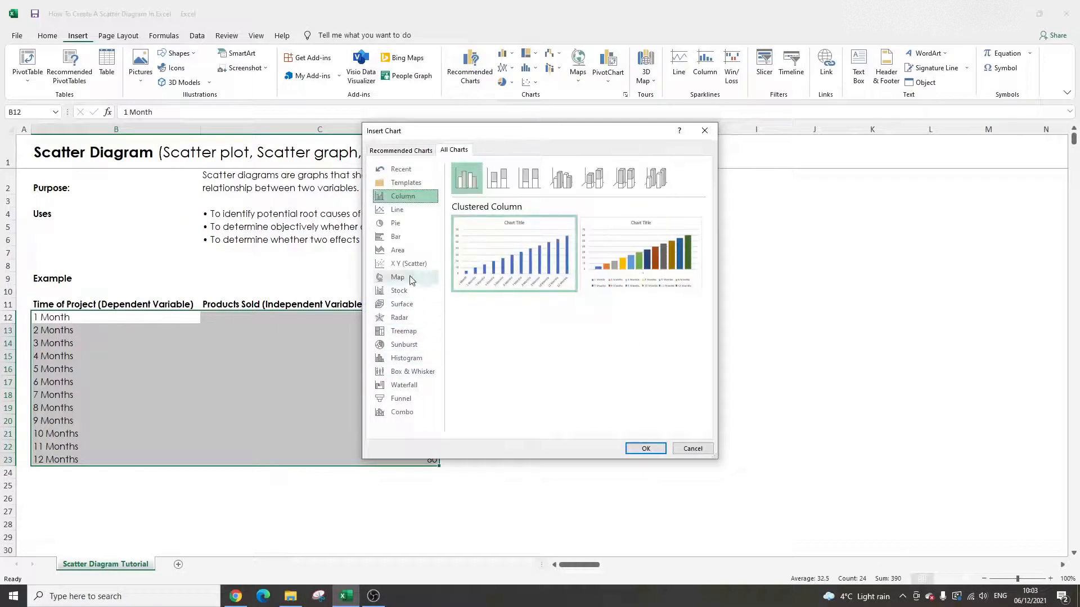
left_click(408, 263)
left_click(645, 449)
Step: Move the chart clear of the table and apply the quick layout with axis titles, side legend and dense gridlines but no chart title
left_click_drag(540, 293, 634, 316)
left_click(60, 72)
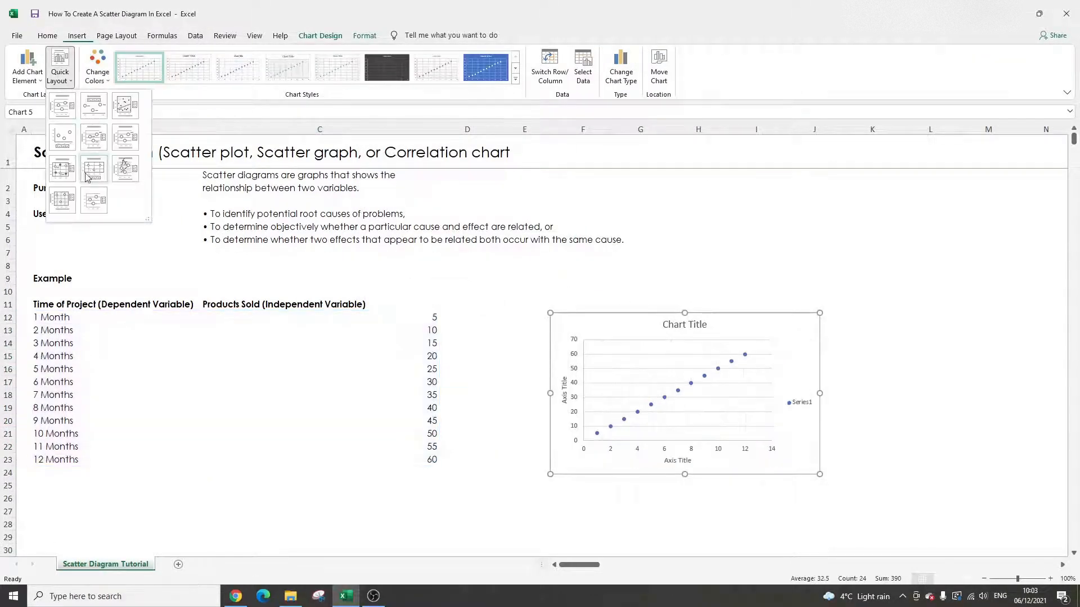
left_click(87, 177)
Step: Set the scatter chart's vertical axis title to "Product Sold"
left_click(564, 380)
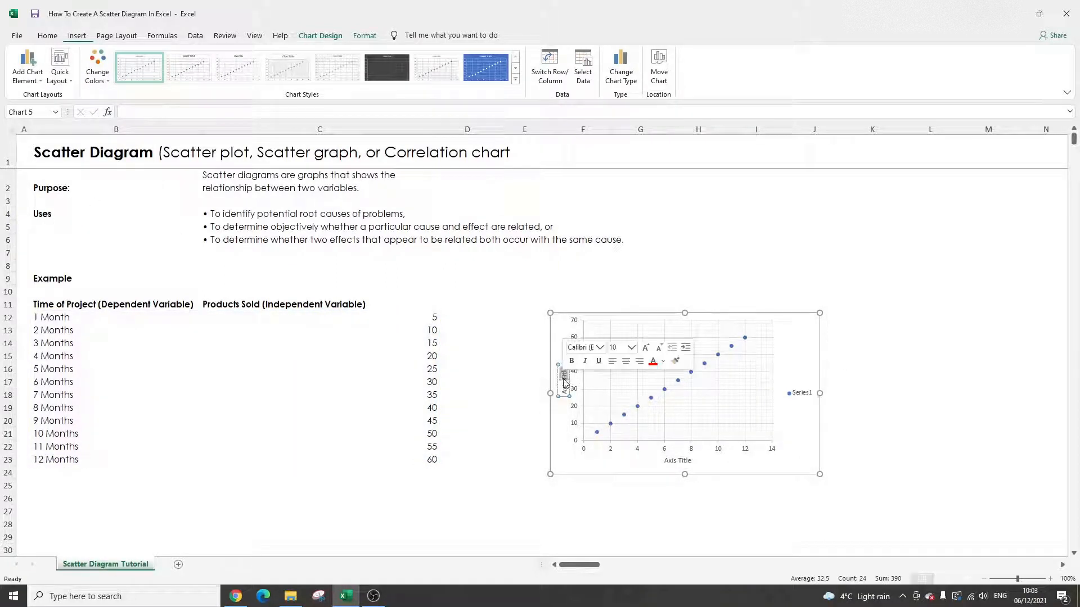
triple_click(564, 380)
type("Time")
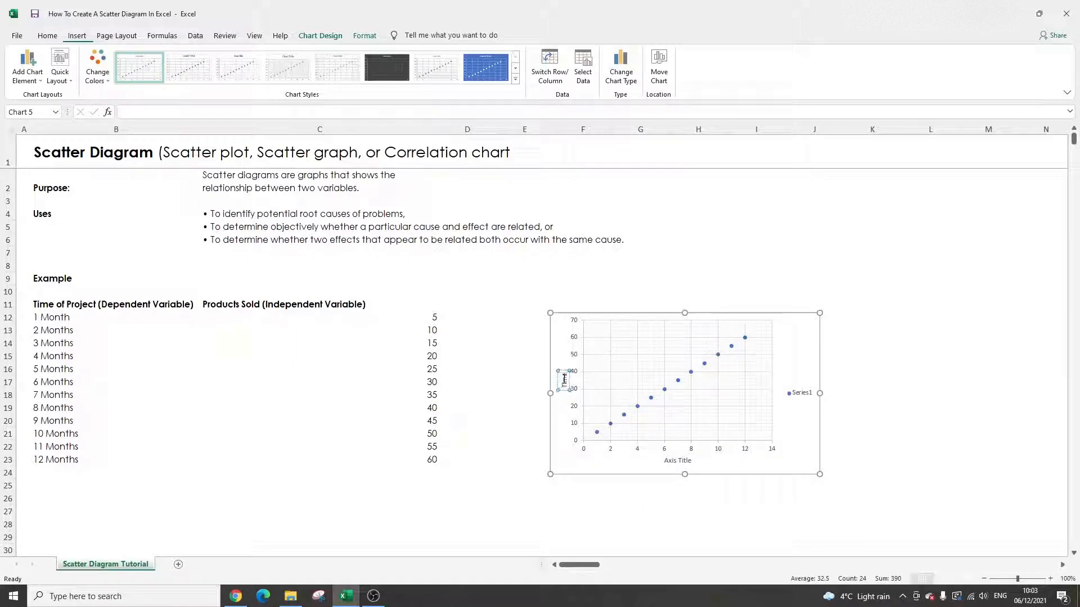
key("BackSpace")
key("BackSpace")
key("BackSpace")
key("BackSpace")
type("Products Sold")
Step: Set the scatter chart's horizontal axis title to "Time of Project" and deselect the chart
double_click(678, 461)
triple_click(678, 462)
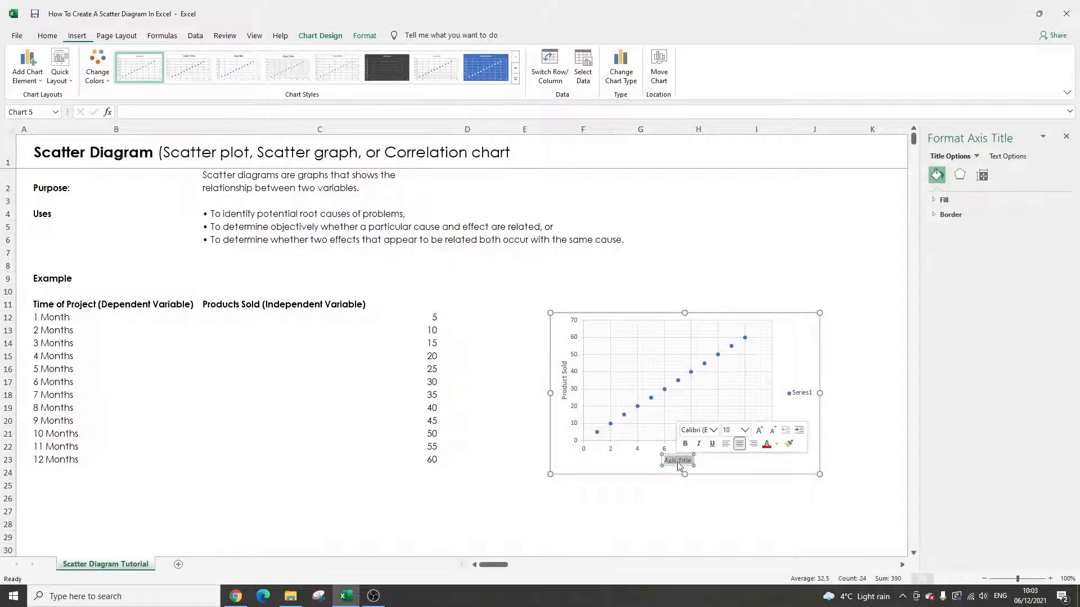
type("Time of Project")
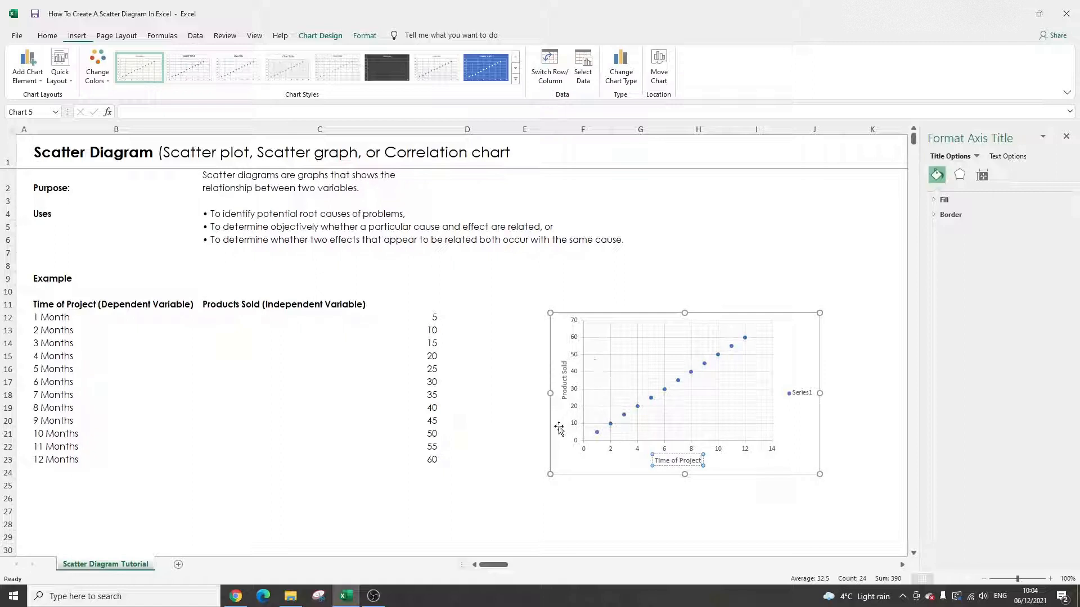
left_click(501, 373)
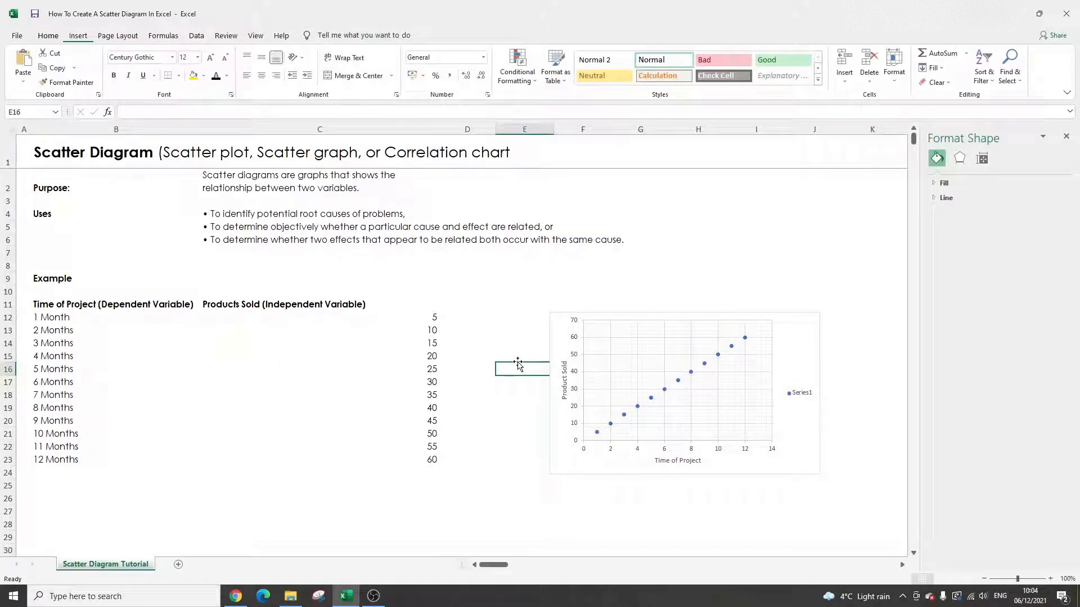
Step: Examine the formatting options offered for the chart area, vertical axis title, plot area and horizontal axis title
left_click(558, 344)
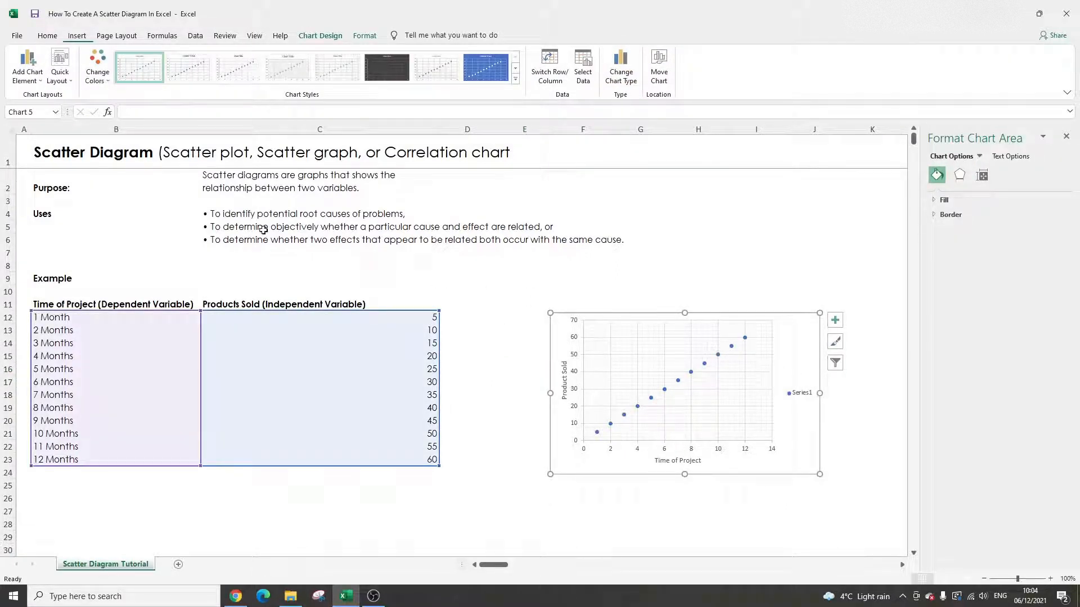
left_click(363, 37)
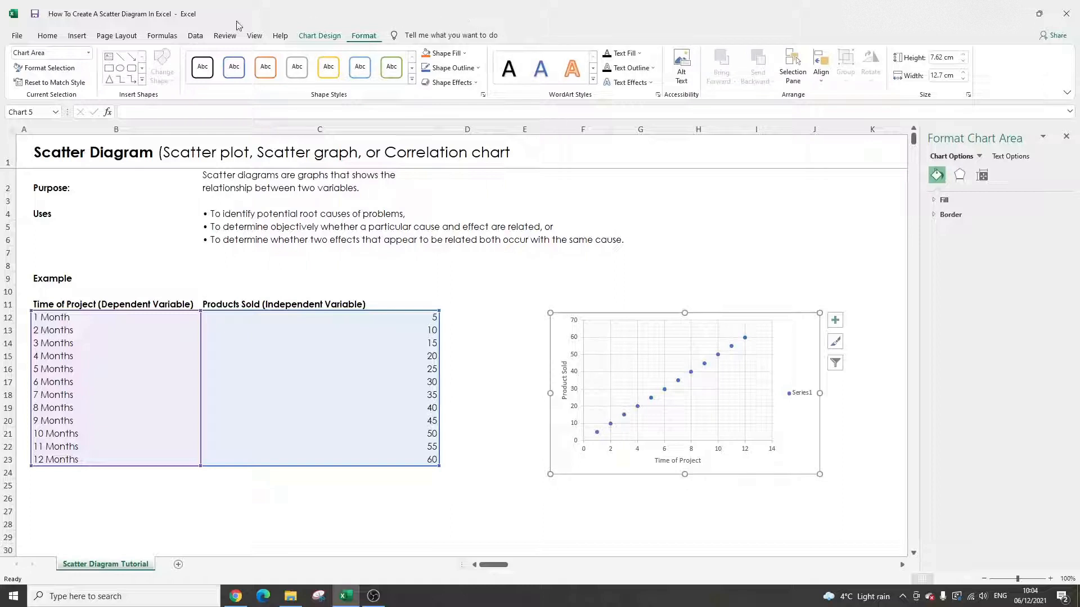
left_click(564, 369)
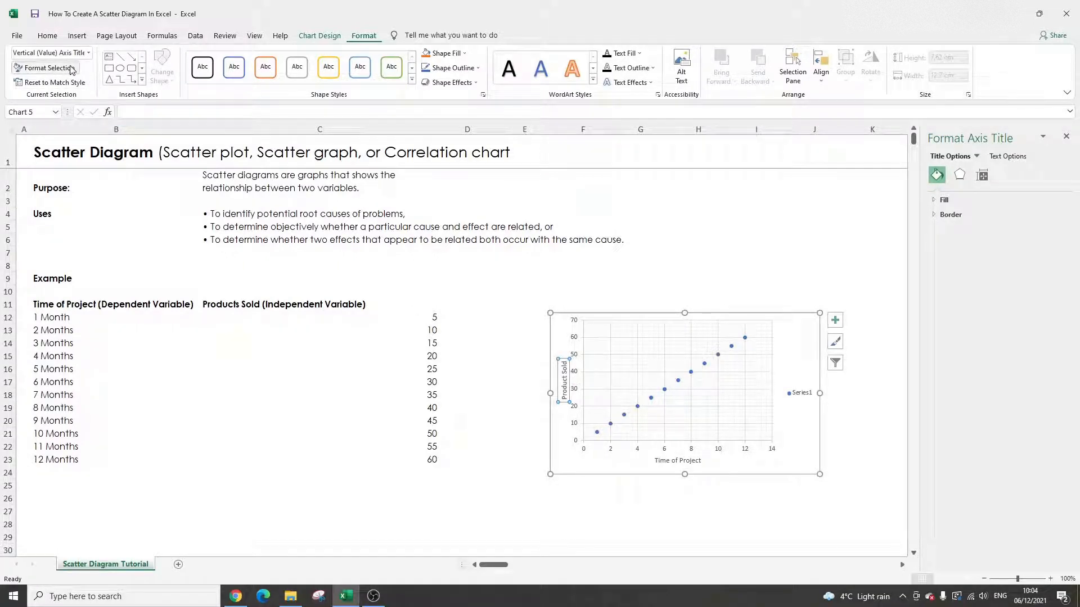
left_click(665, 326)
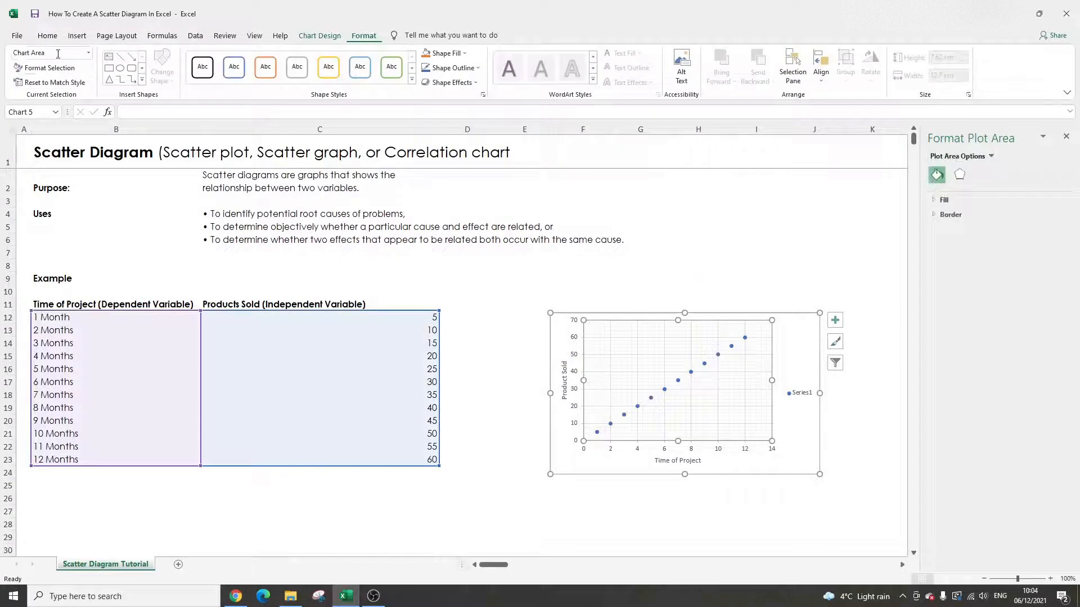
left_click(326, 36)
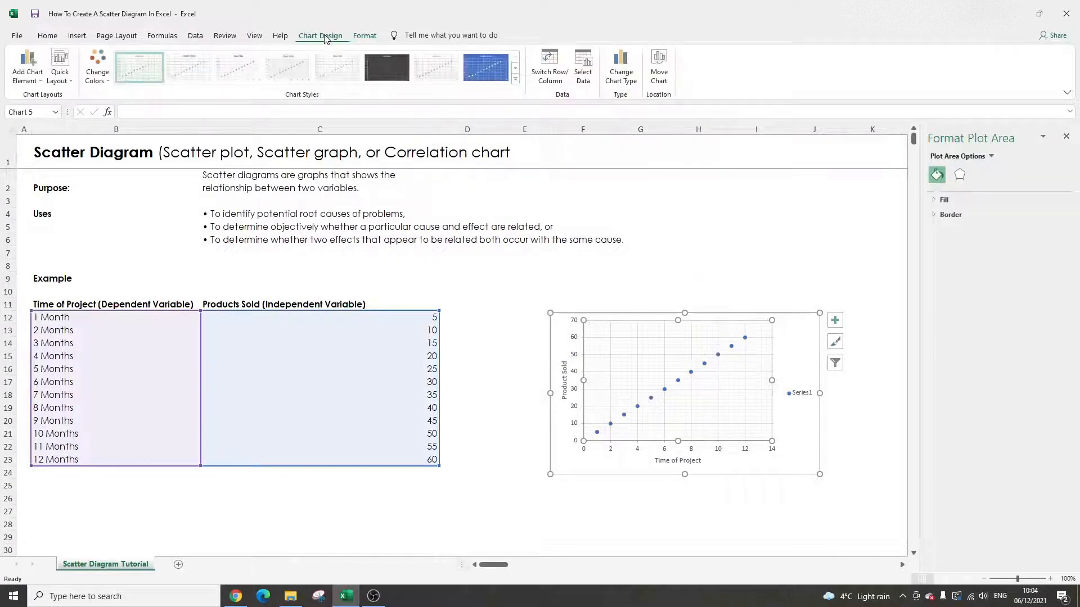
left_click(358, 36)
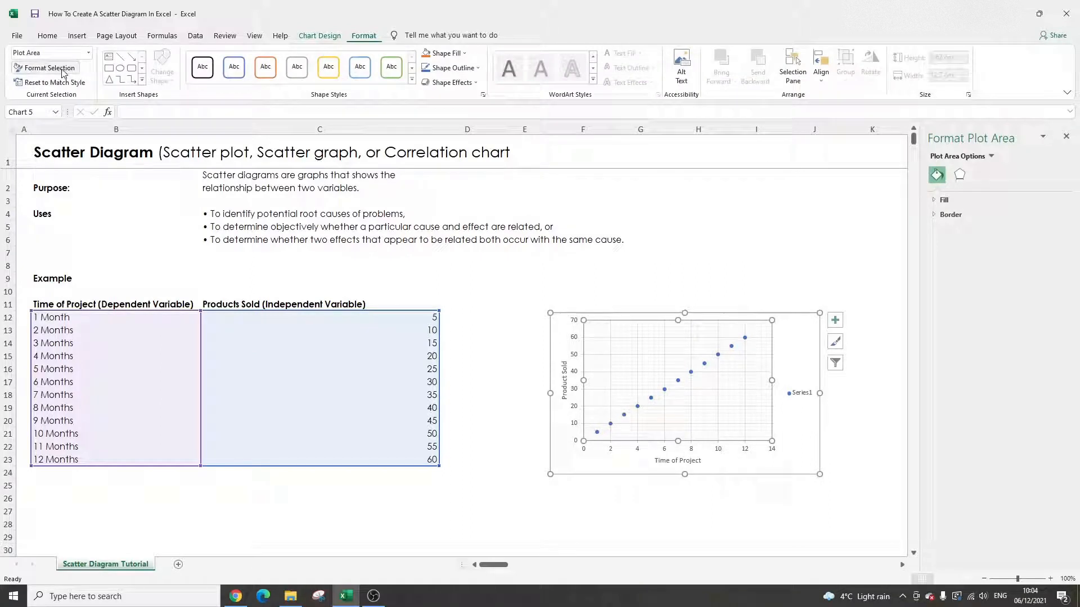
left_click(535, 315)
left_click(654, 450)
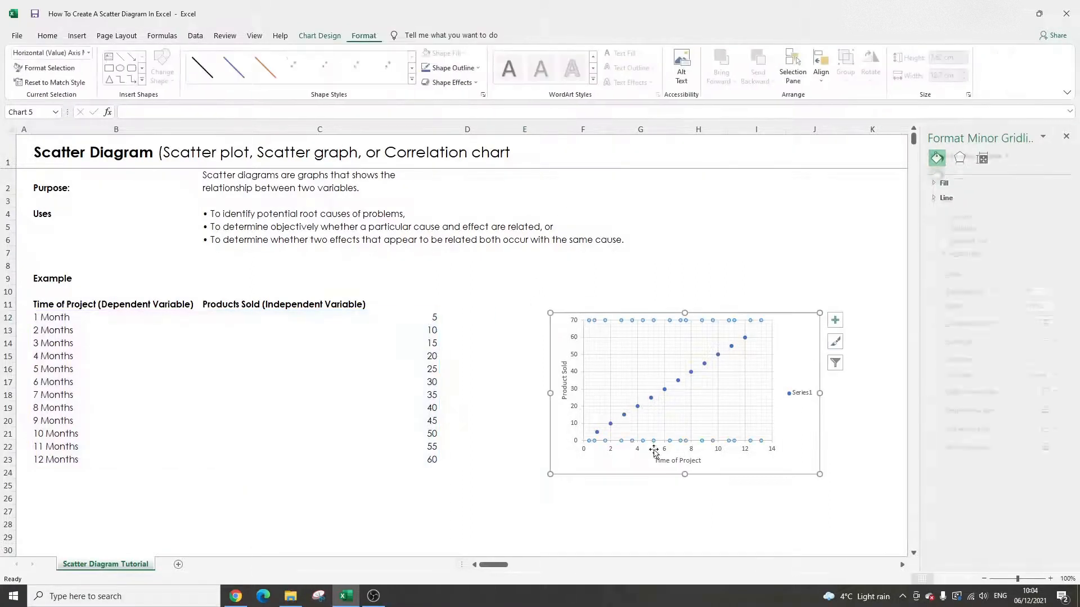
left_click(656, 456)
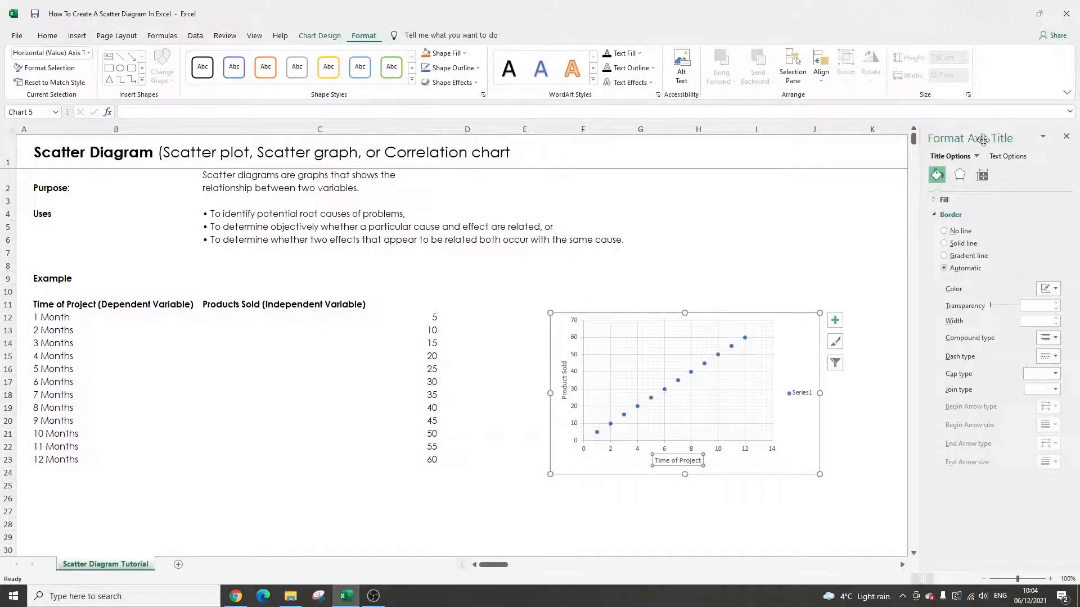
left_click(585, 307)
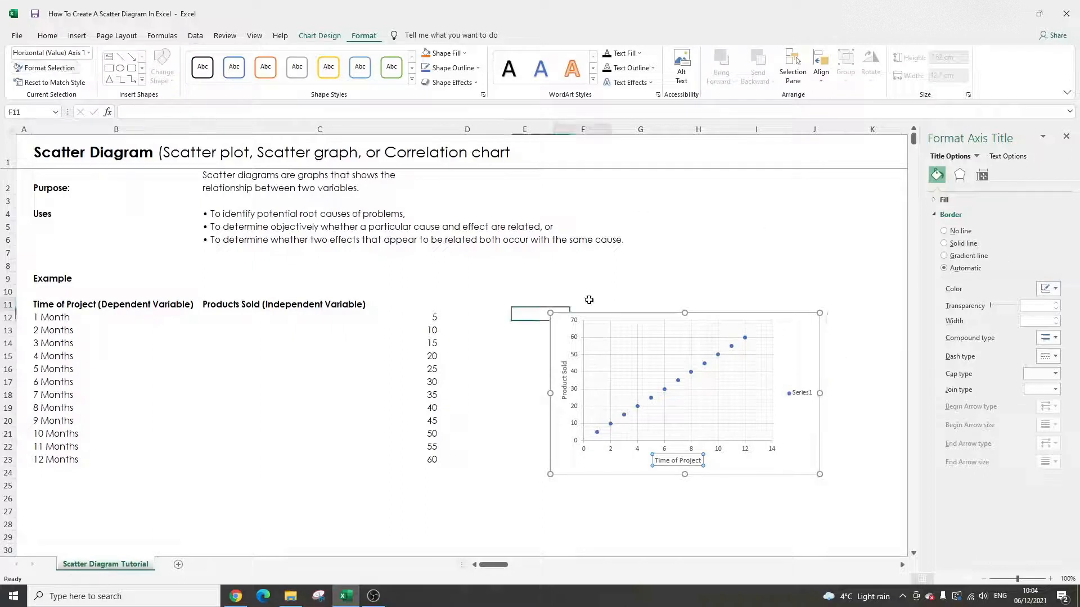
Step: Review the fill and border, effects, and size and properties options for the vertical axis title "Product Sold"
left_click(564, 365)
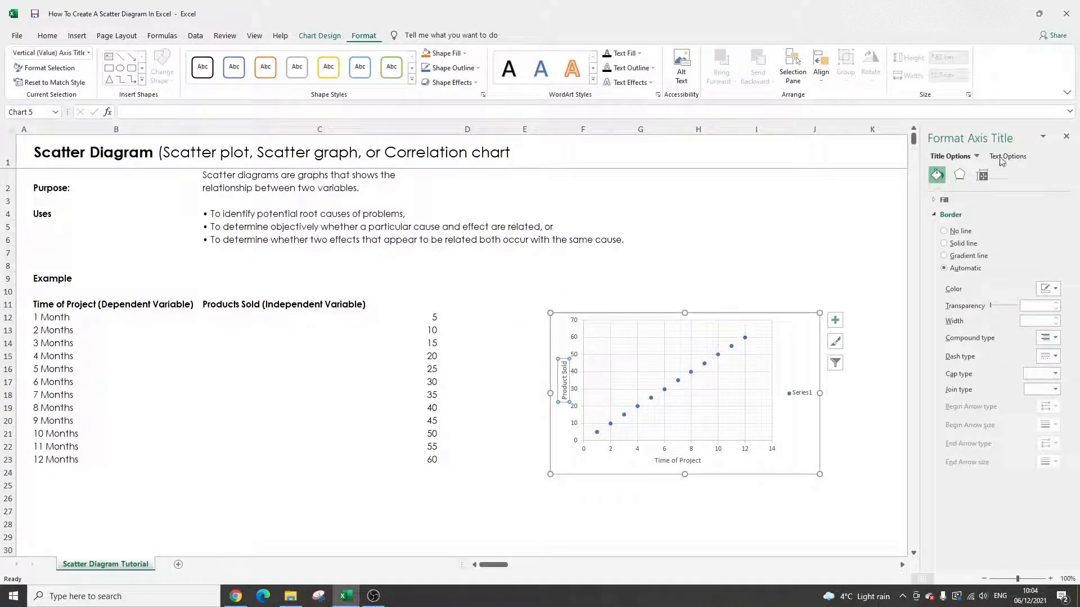
left_click(958, 178)
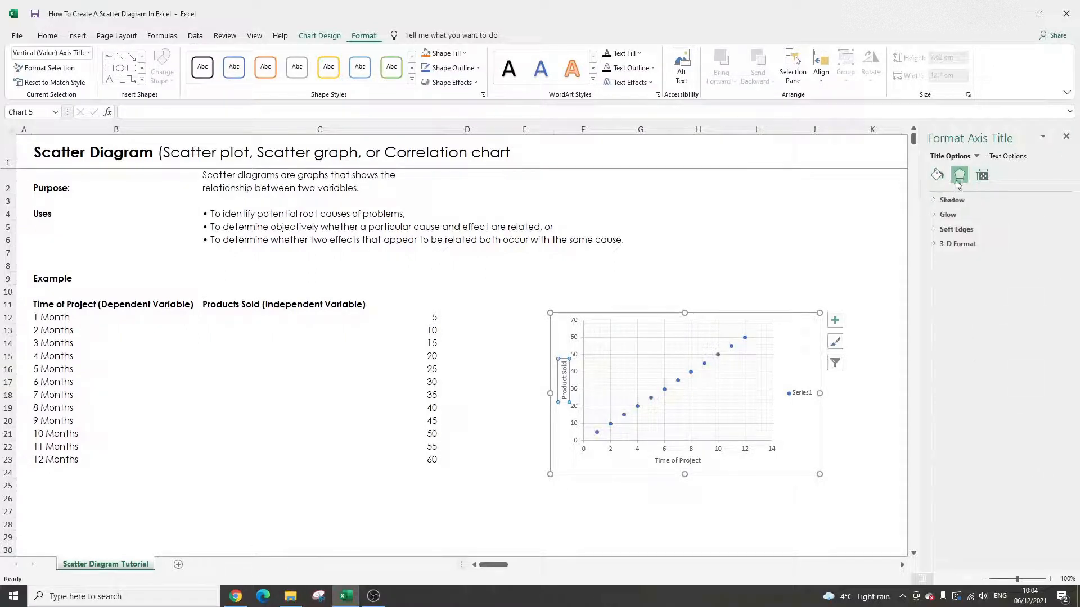
left_click(944, 182)
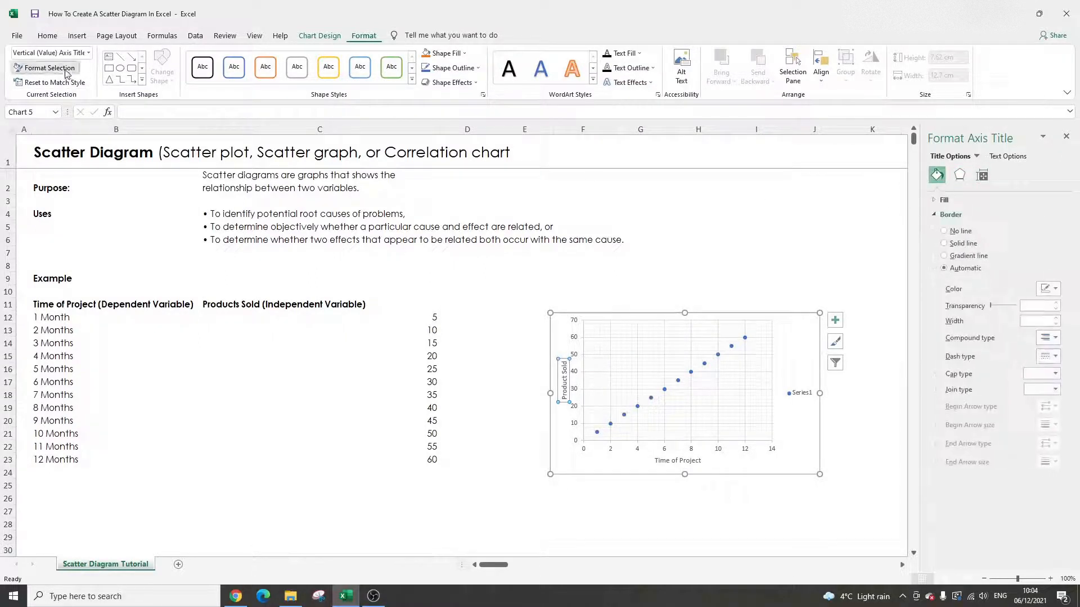
left_click(959, 178)
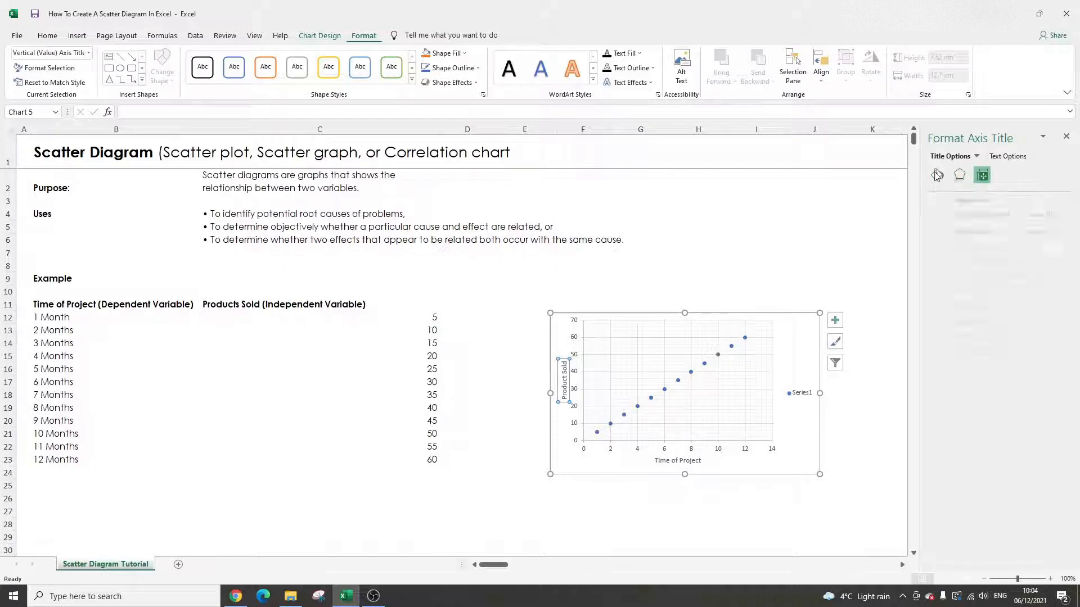
left_click(982, 176)
left_click(943, 181)
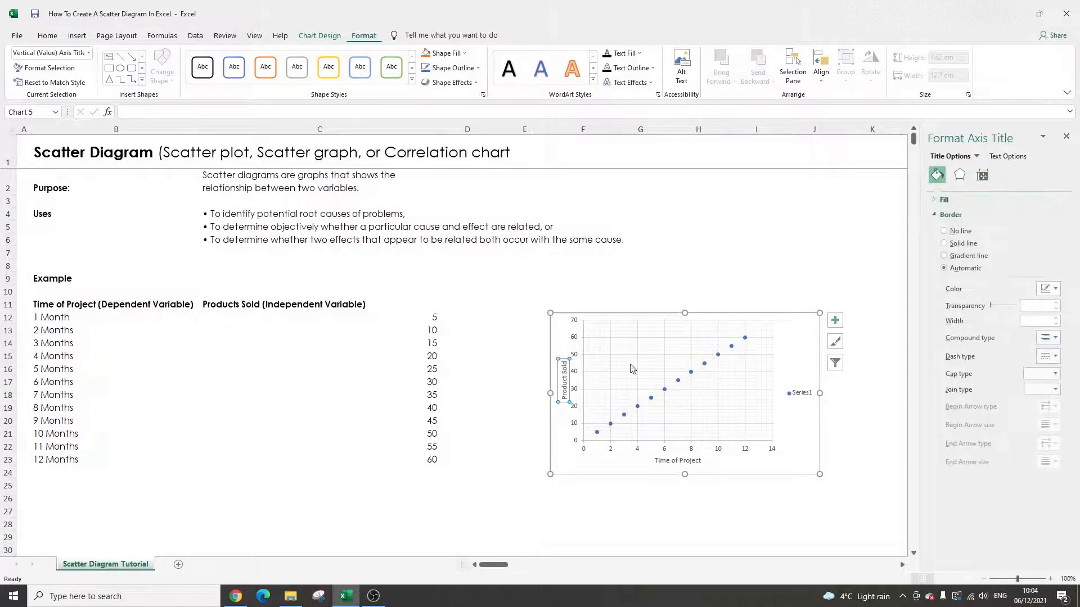
Step: View the formatting options for the chart's horizontal value axis and vertical value axis
left_click(670, 457)
left_click(671, 454)
left_click(666, 449)
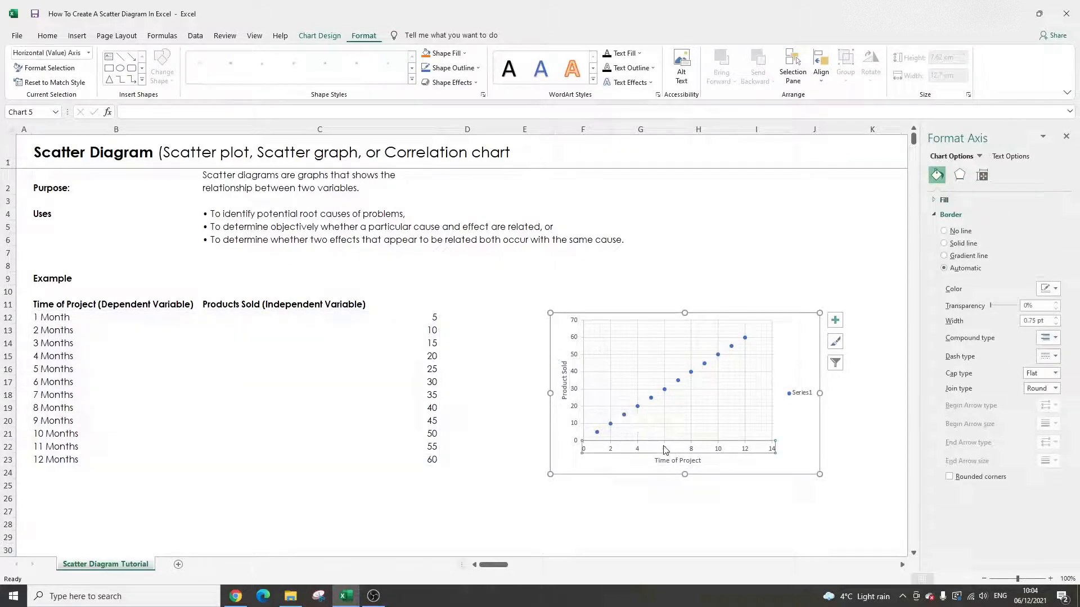
left_click(574, 379)
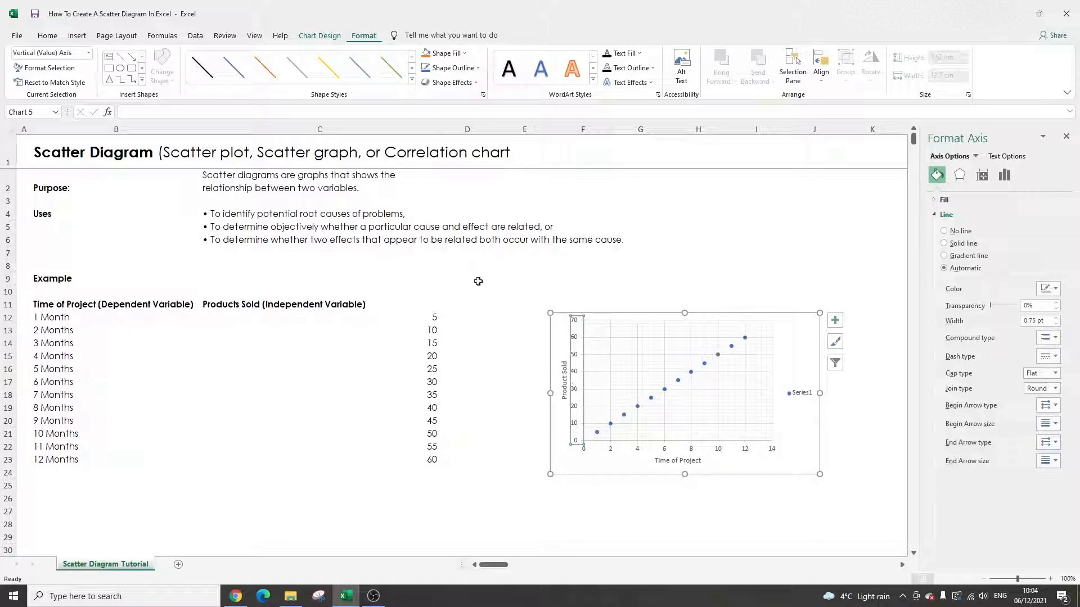
Step: Set the maximum bound of the chart's vertical value axis to 100
left_click(563, 373)
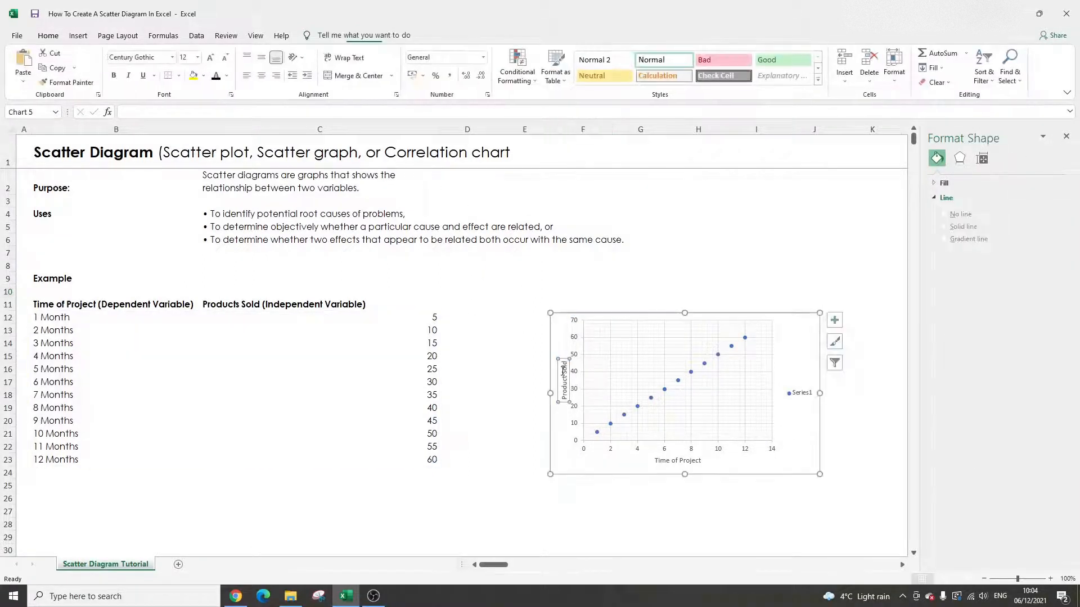
left_click(576, 344)
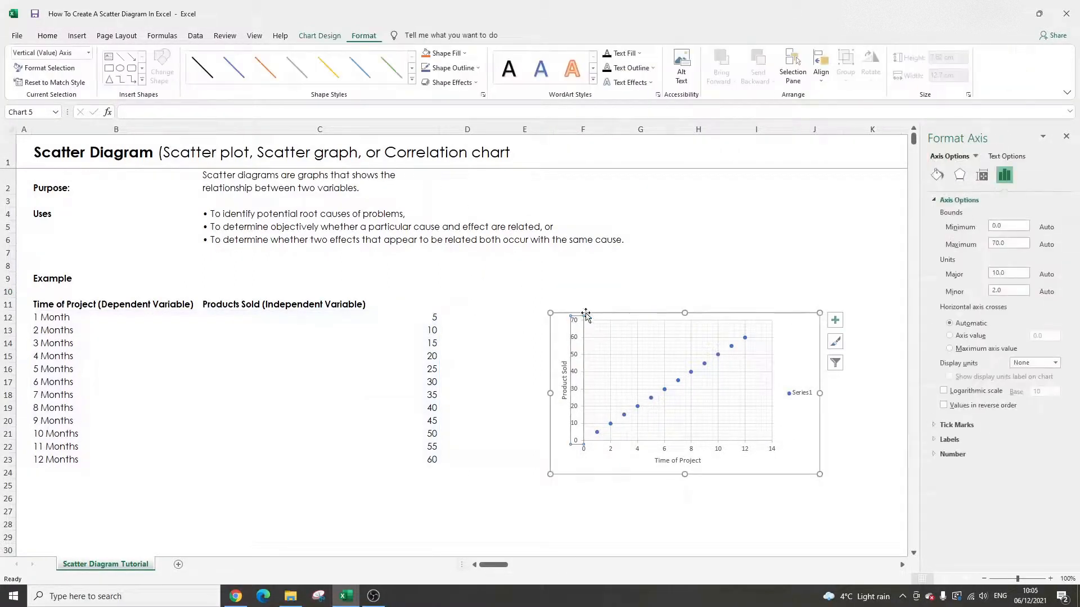
left_click(63, 70)
left_click(1011, 245)
double_click(998, 246)
key("Return")
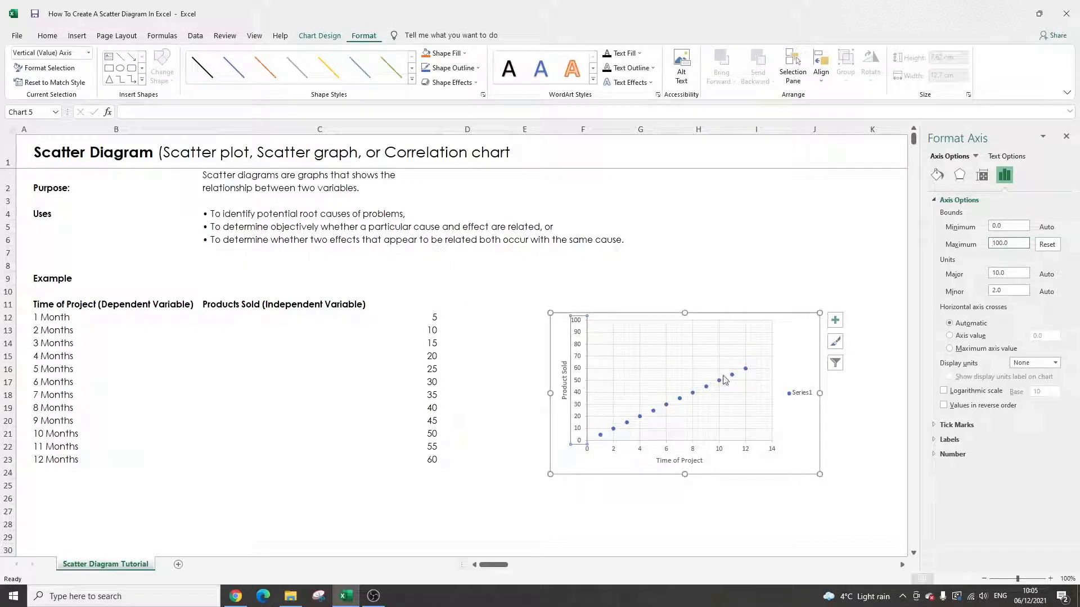
Step: Try 95 and 66 as the products sold value for 12 Months, and restore it to 60
left_click(438, 459)
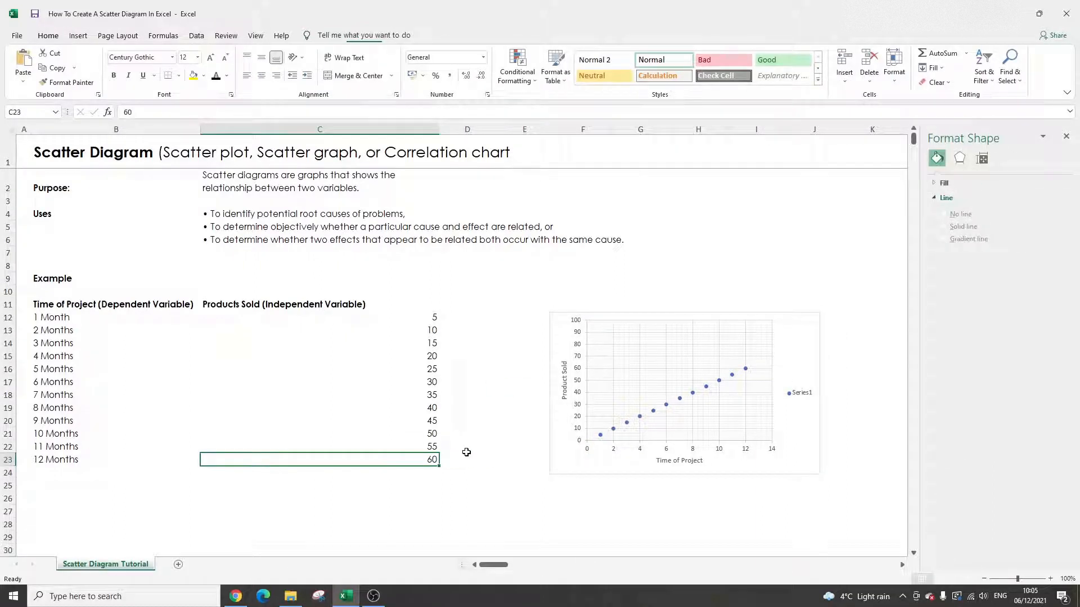
type("95")
key("Return")
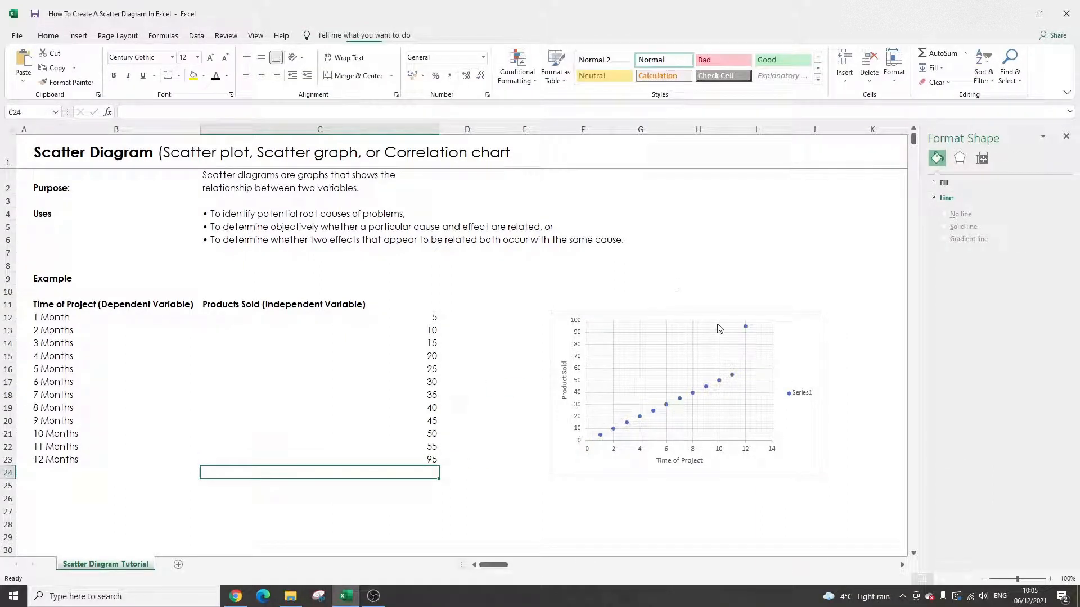
left_click(435, 458)
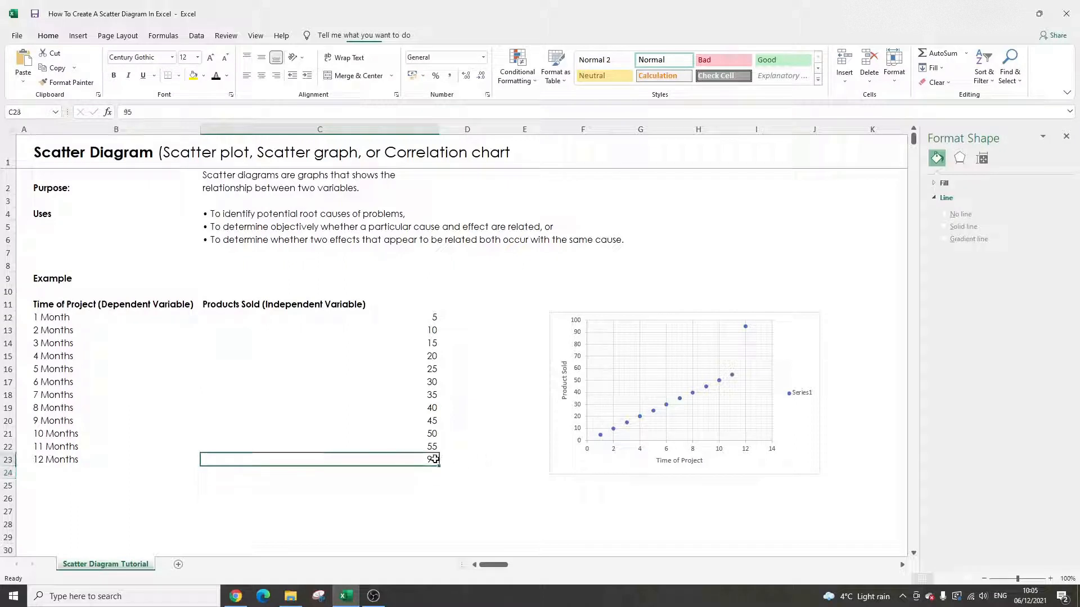
type("66")
key("Return")
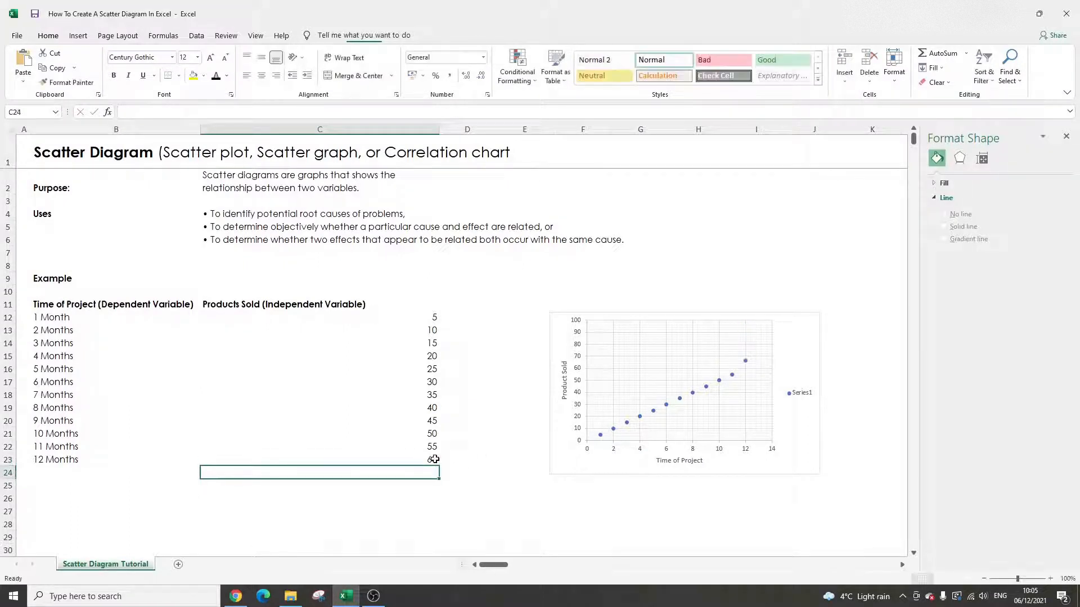
left_click(347, 367)
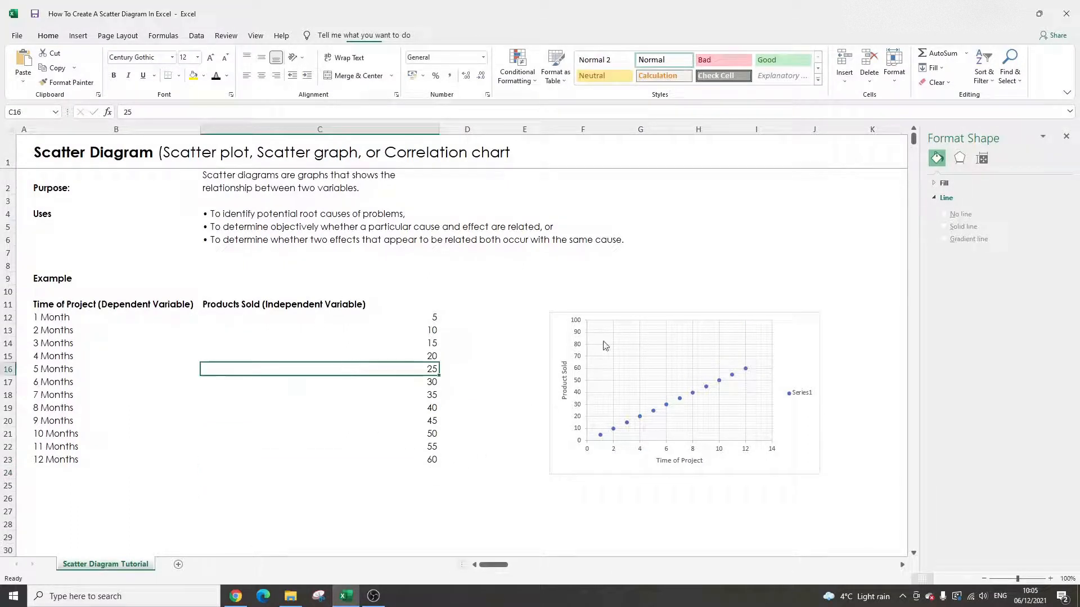
Step: Review the fill and line, effects, size and alignment, and axis options for the chart's vertical value axis
left_click(581, 351)
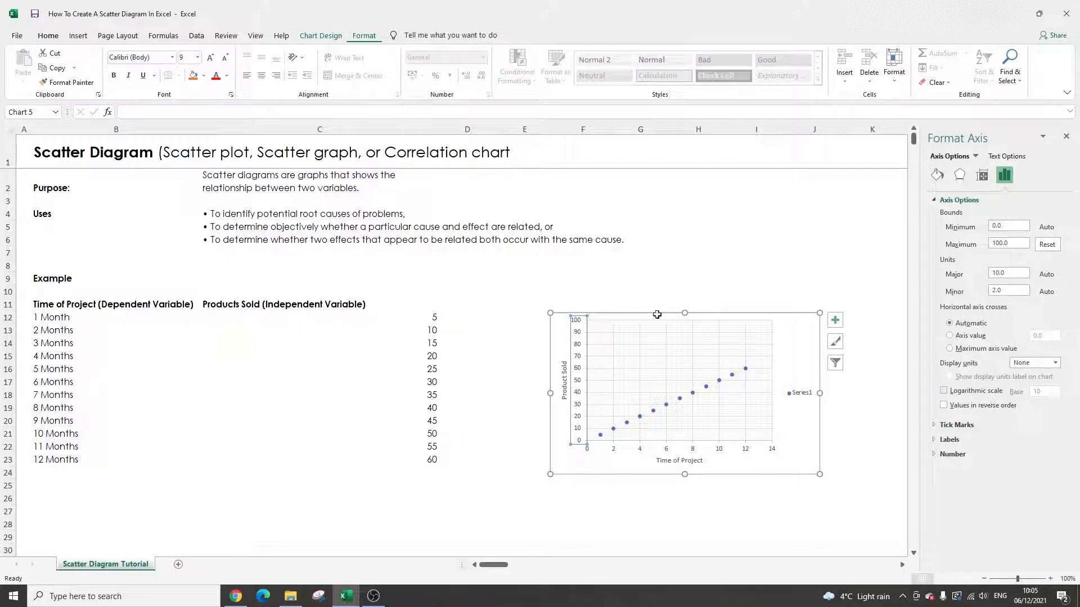
left_click(937, 176)
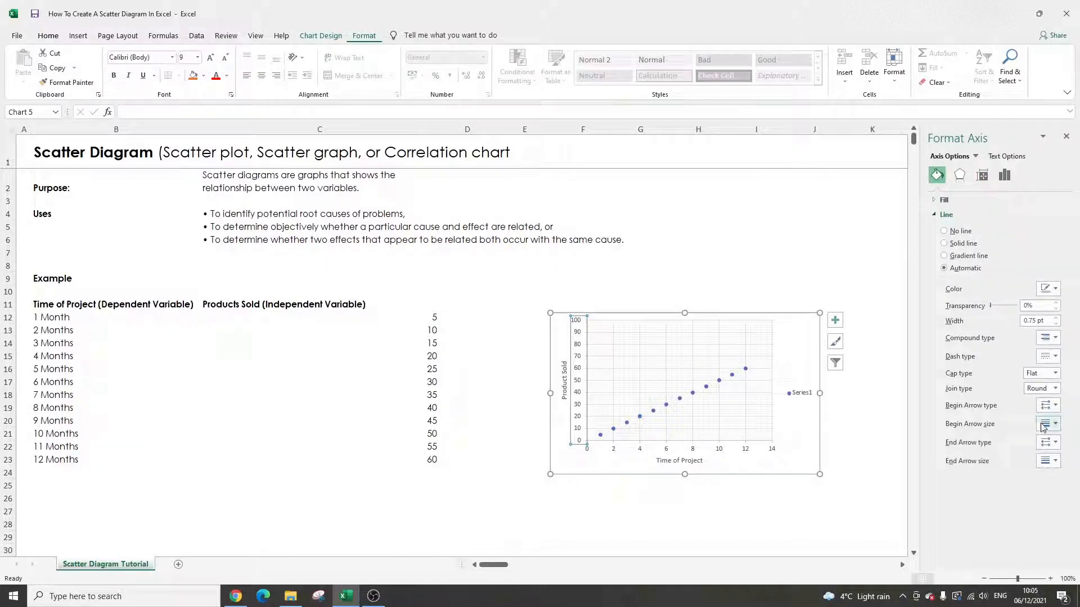
left_click(965, 176)
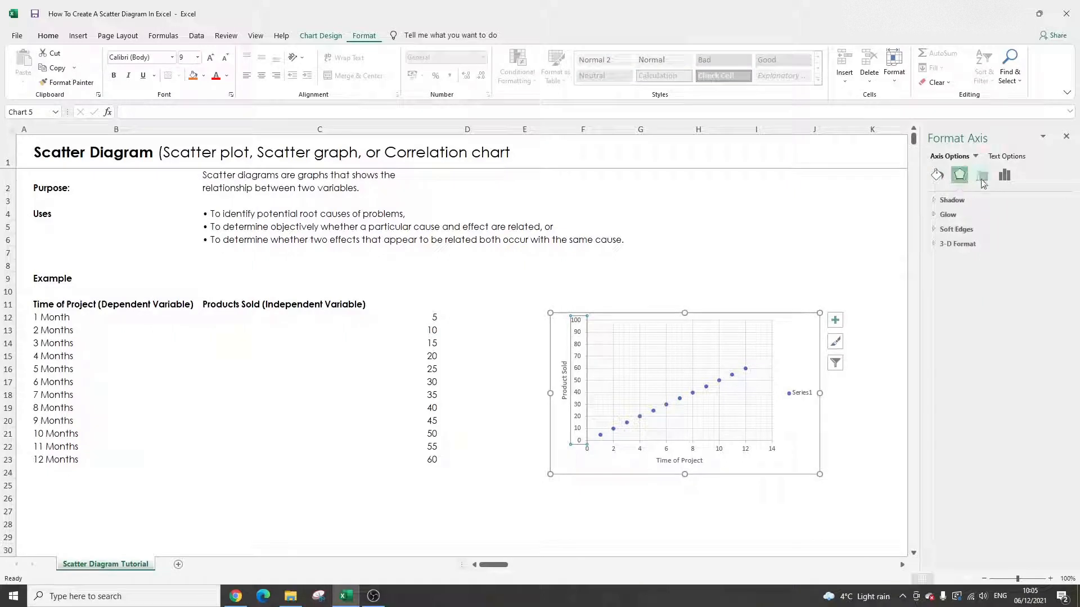
left_click(981, 175)
left_click(998, 177)
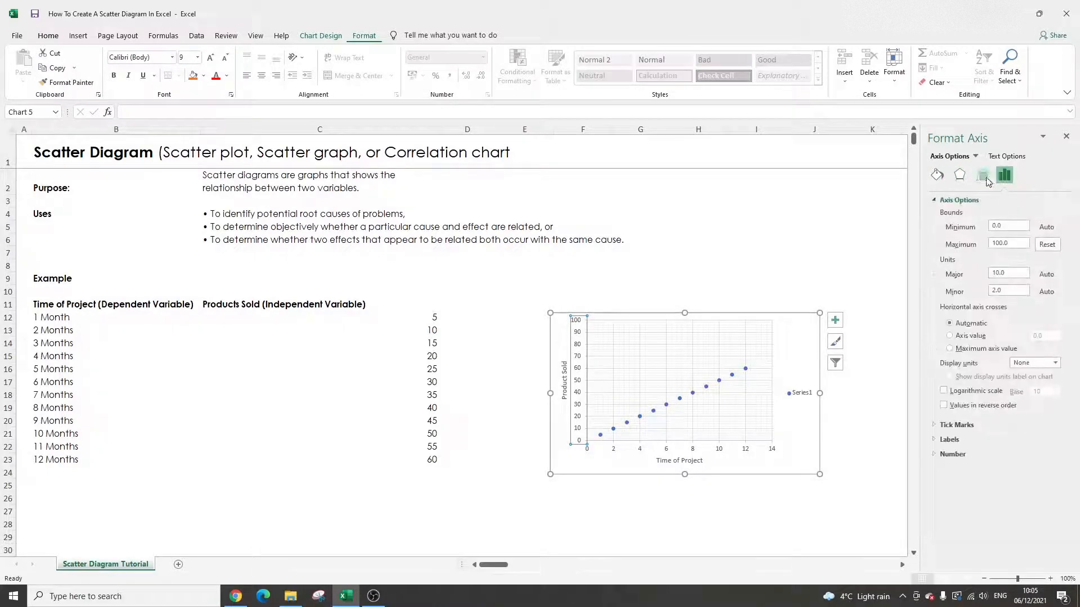
left_click(981, 175)
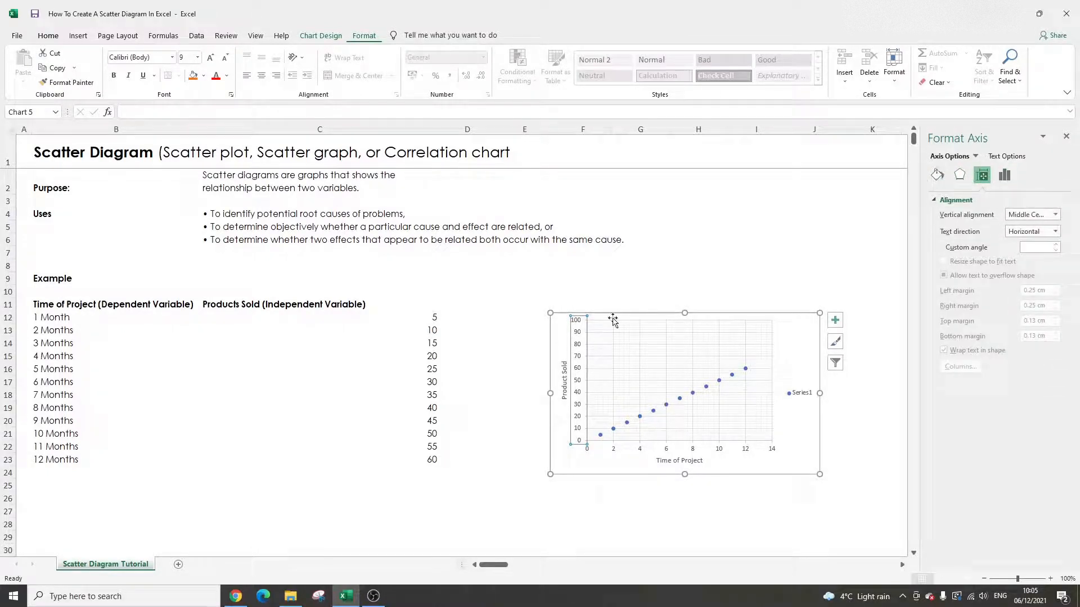
left_click(529, 311)
left_click(578, 341)
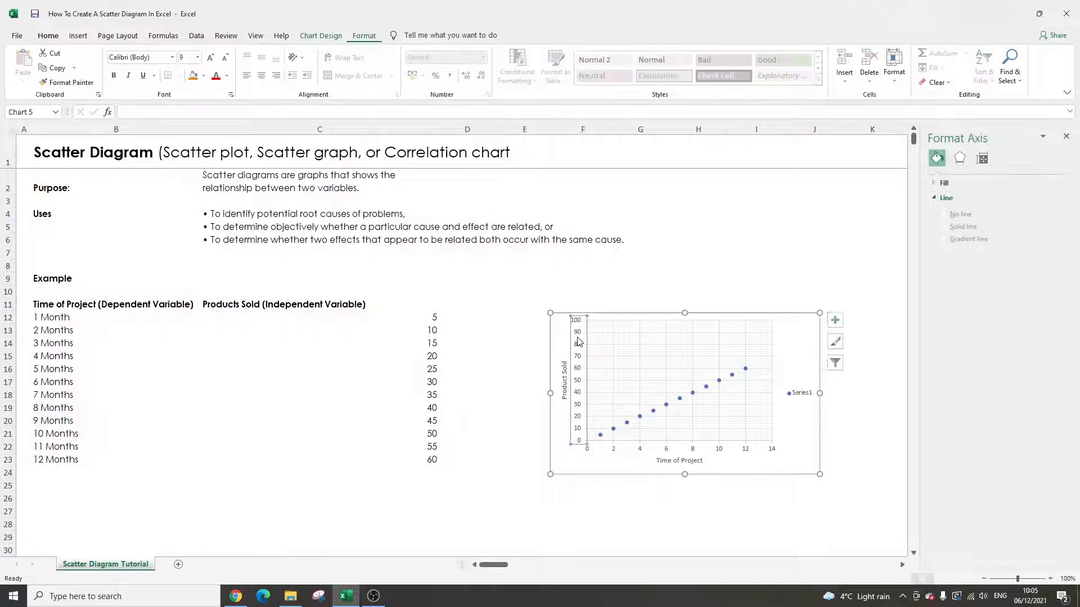
left_click(695, 465)
left_click(481, 278)
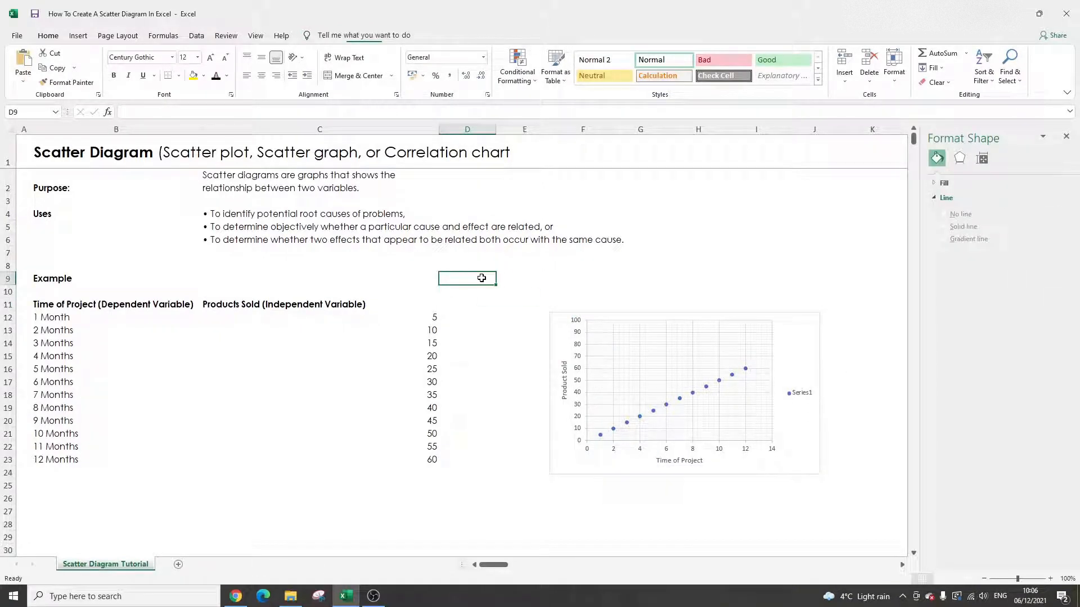
Step: Add a linear trendline to the scatter chart
left_click(553, 333)
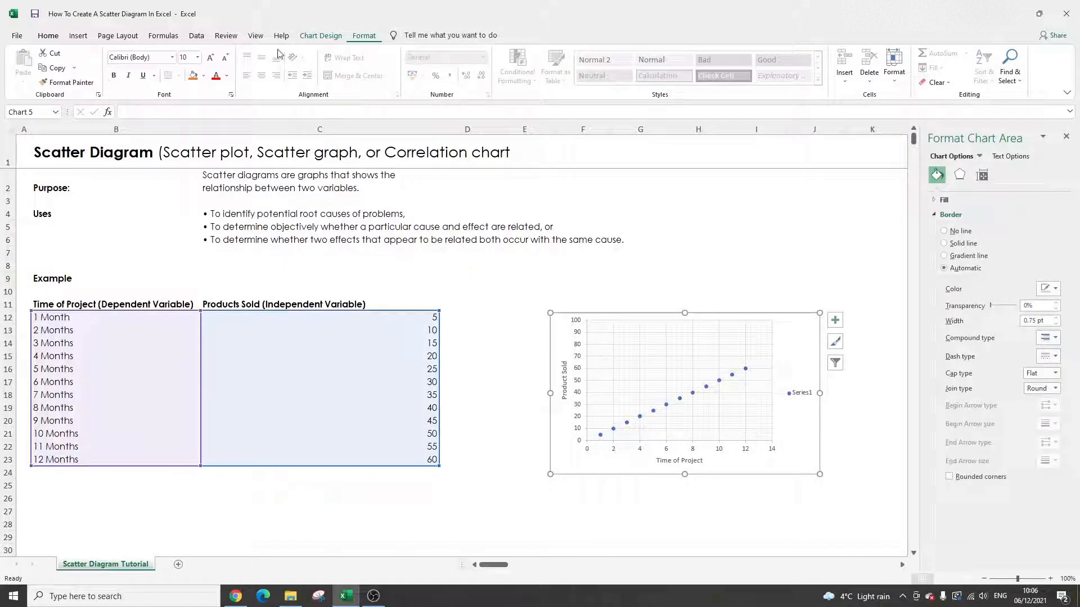
left_click(321, 36)
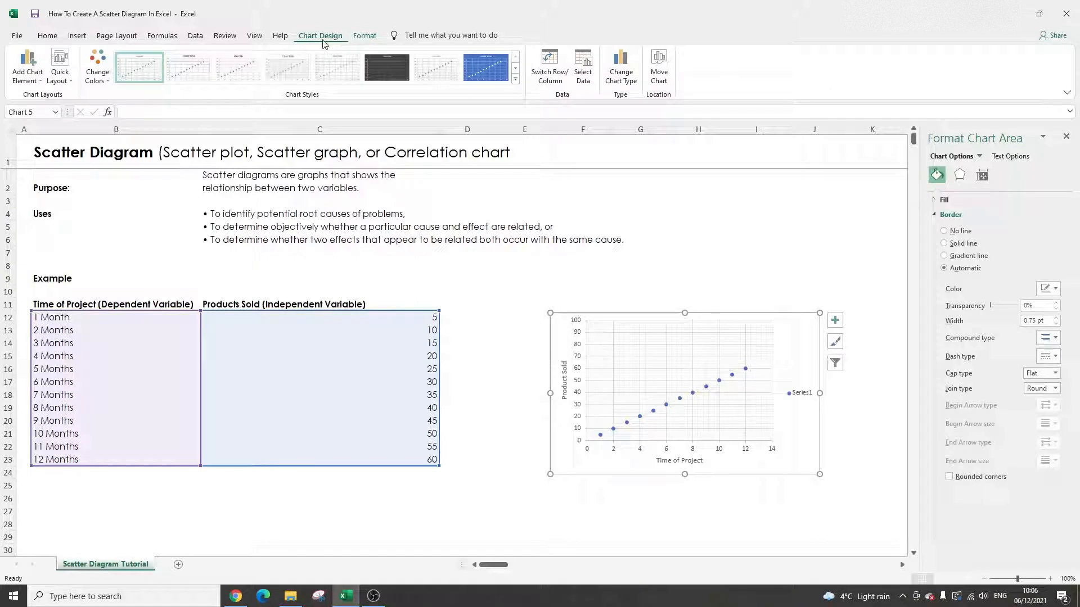
left_click(34, 83)
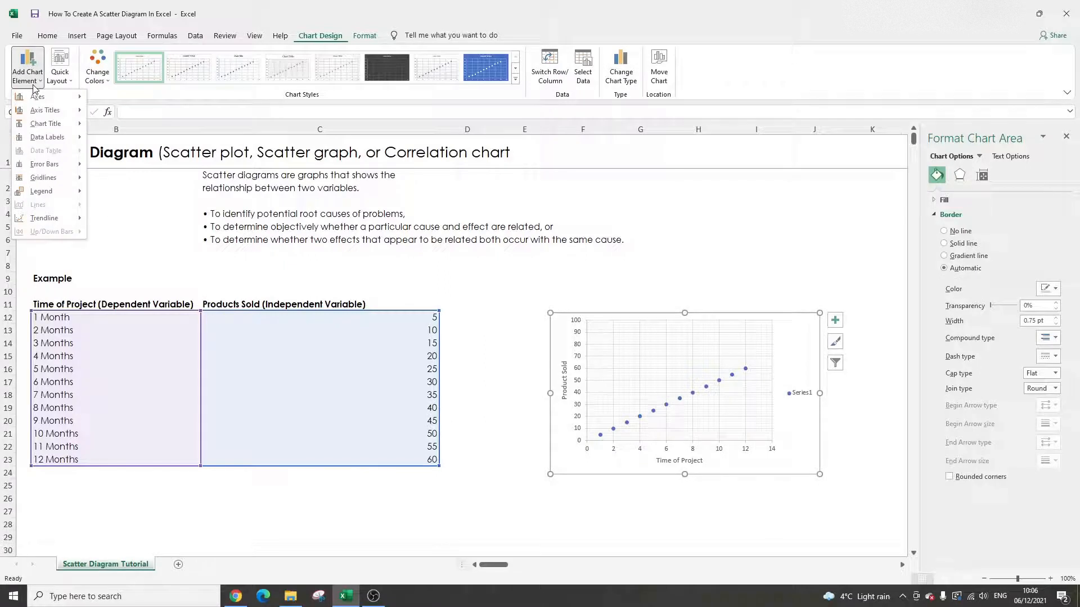
mouse_move(49, 220)
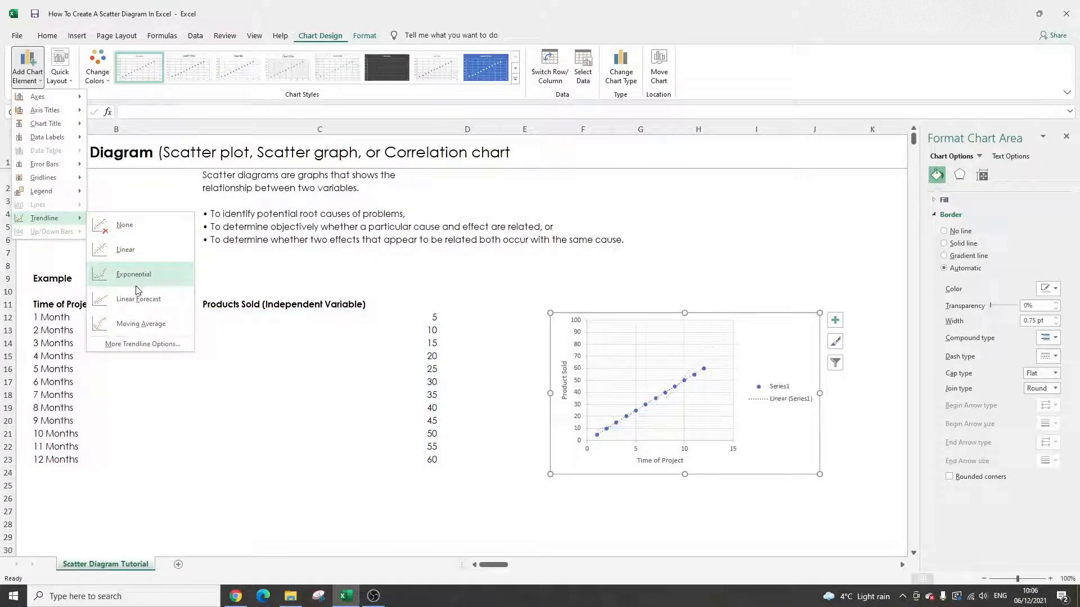
left_click(146, 258)
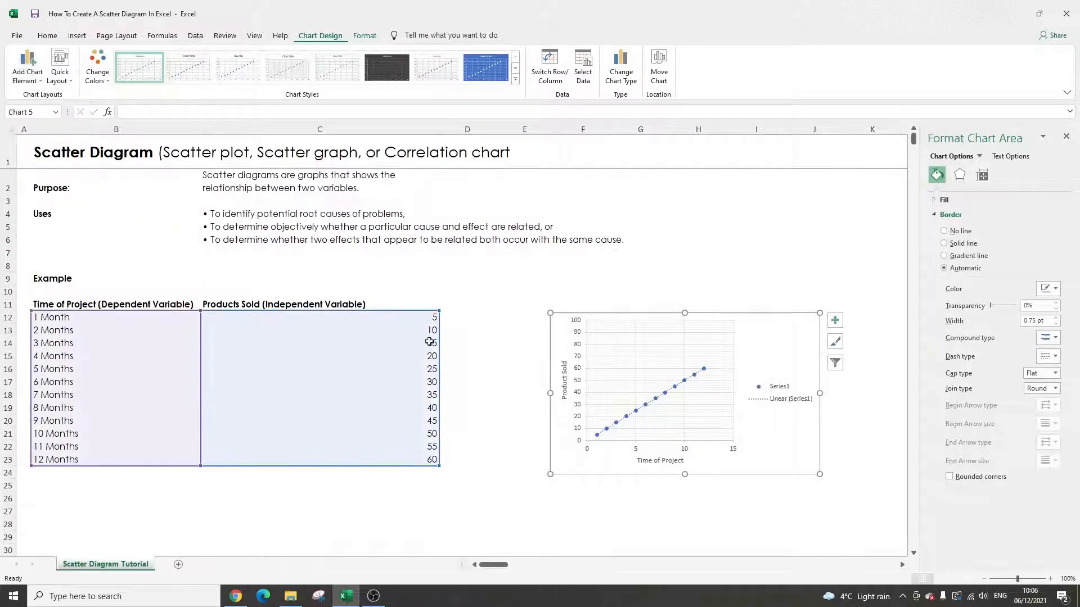
Step: Set the products sold values to 20 for 2 Months and 30 for 4 Months
left_click(399, 316)
left_click(436, 335)
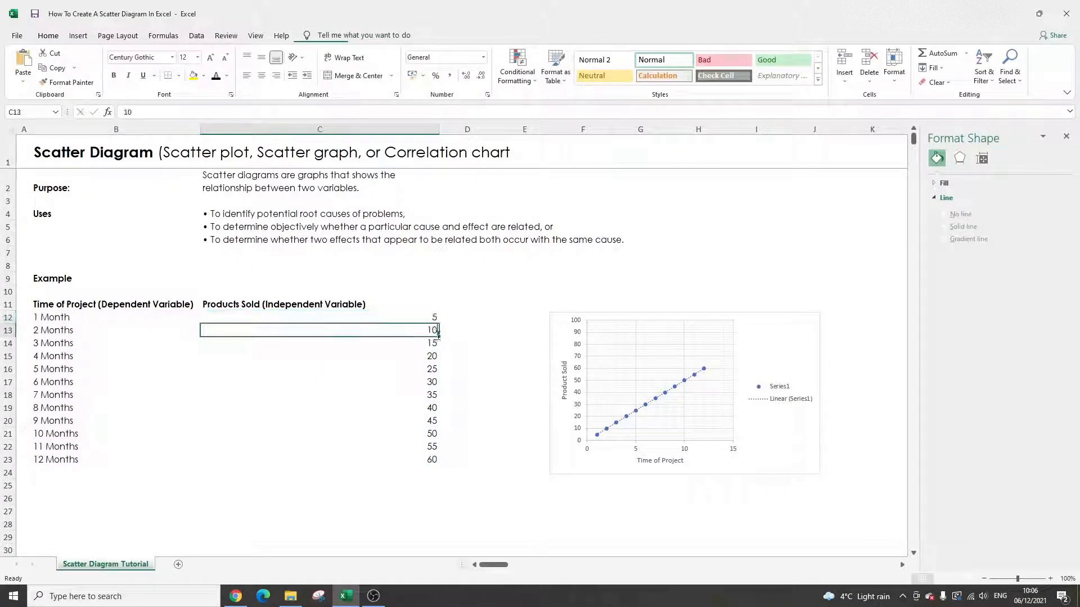
type("20")
key("Return")
key("Return")
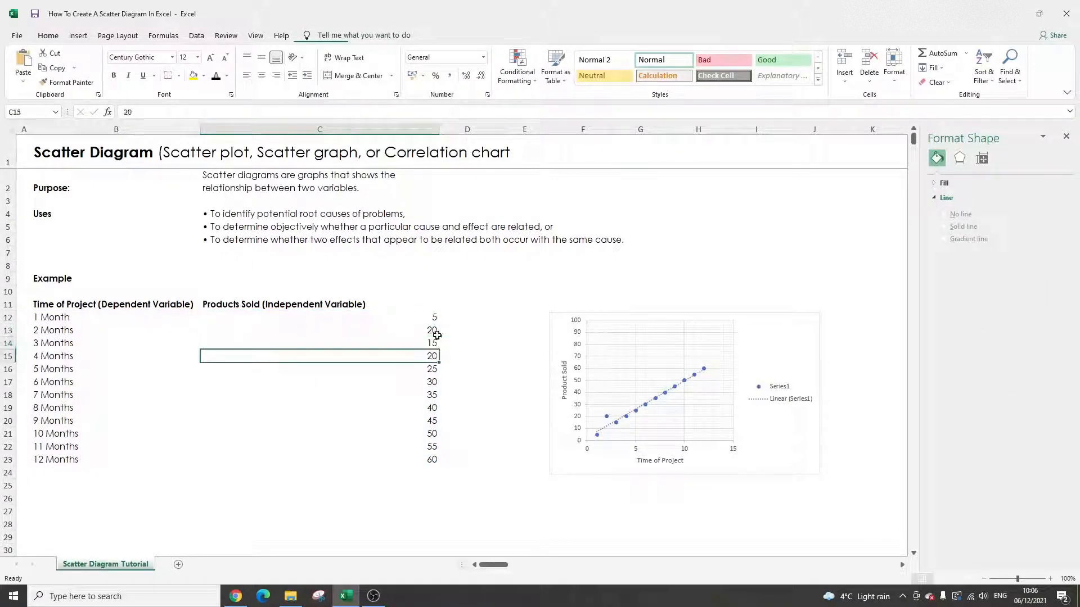
type("30")
key("Return")
key("Return")
key("Up")
key("Up")
key("Up")
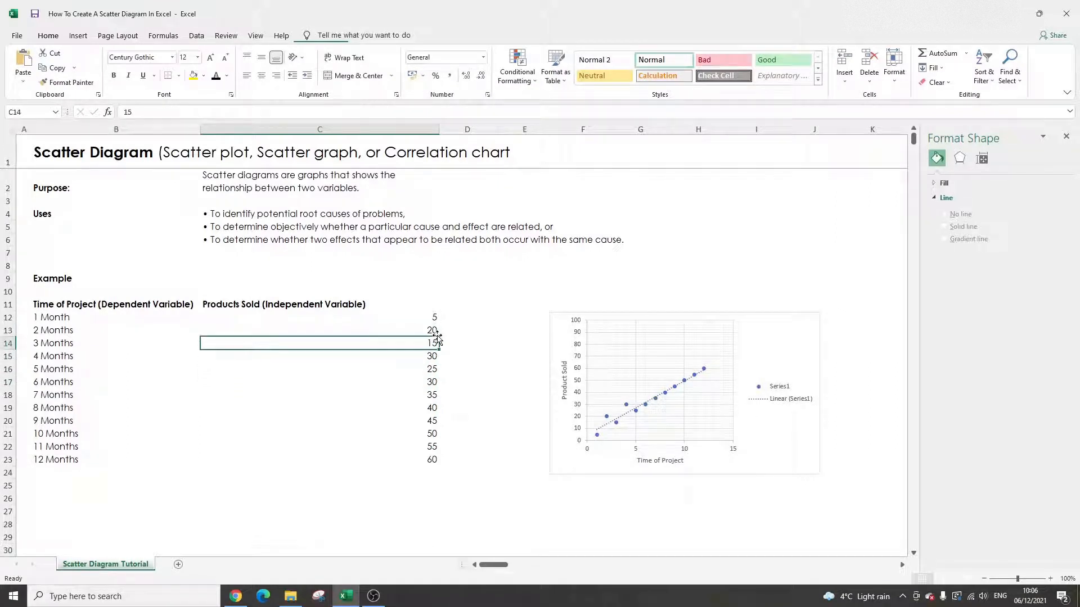
Step: Change the products sold values to 35 for 3 Months and 40 for 4 Months
type("50")
key("Return")
key("Up")
type("35")
key("Return")
type("40")
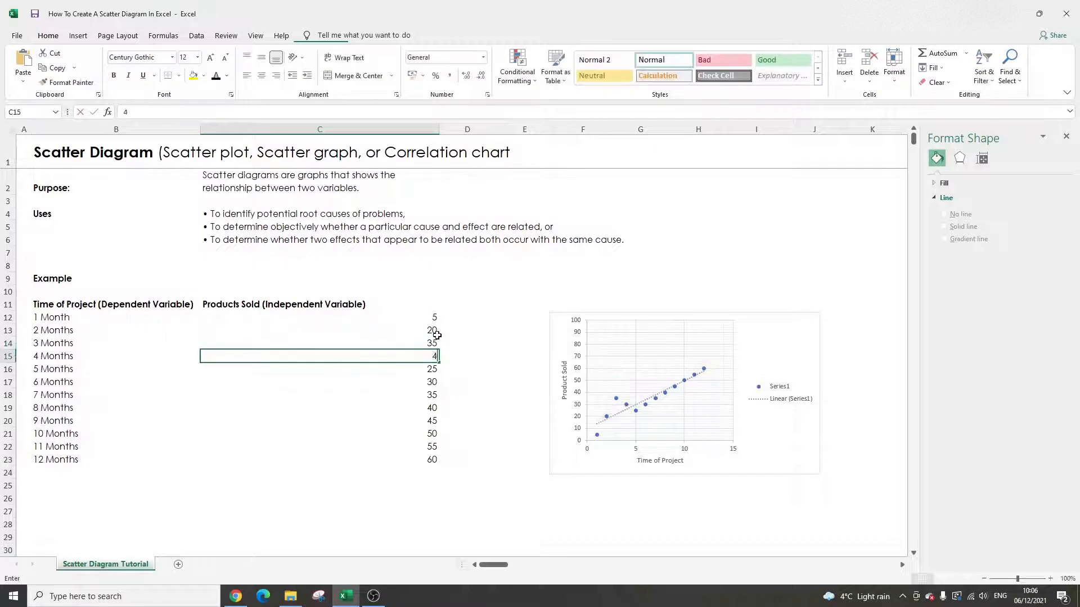
key("Return")
key("Return")
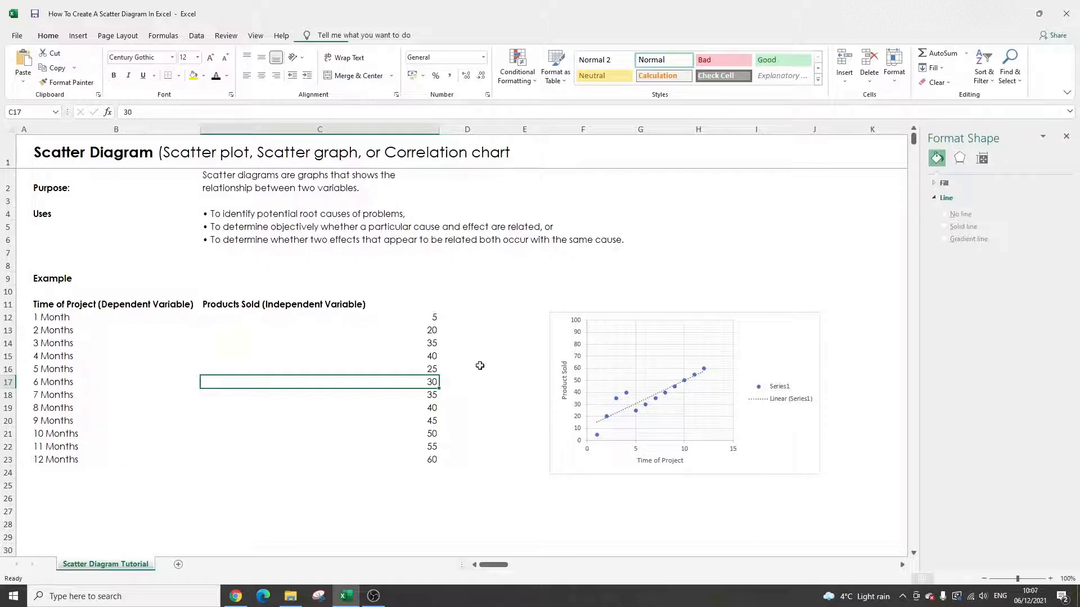
Step: Enter products sold of 10 for 2 Months and 15 for 3 Months, and fill the series down to 60 at 12 Months
left_click(434, 319)
key("Down")
type("10")
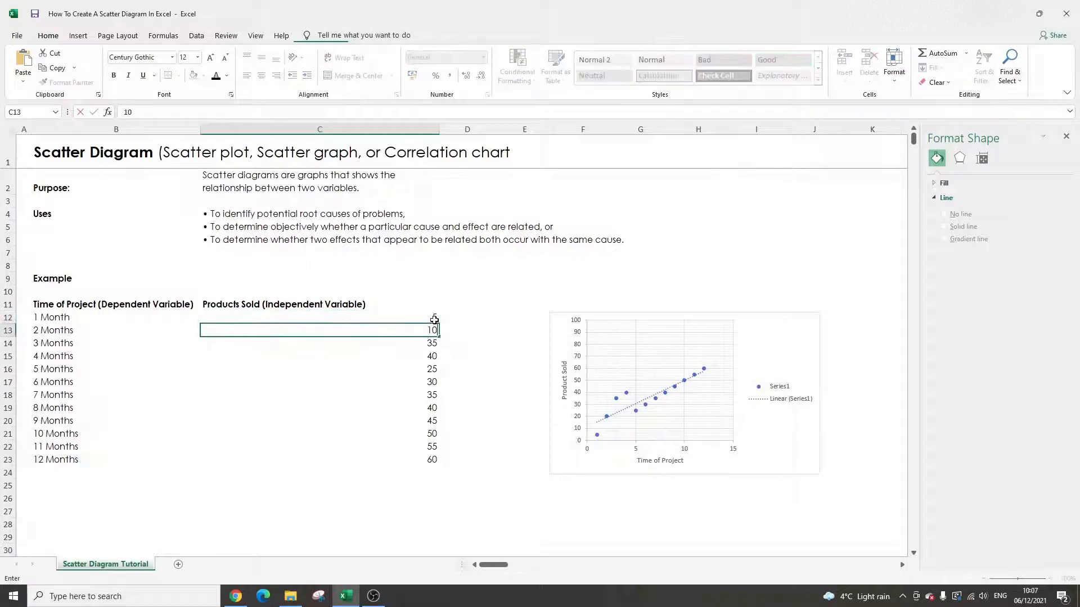
key("Return")
type("15")
key("Return")
left_click_drag(434, 320, 446, 464)
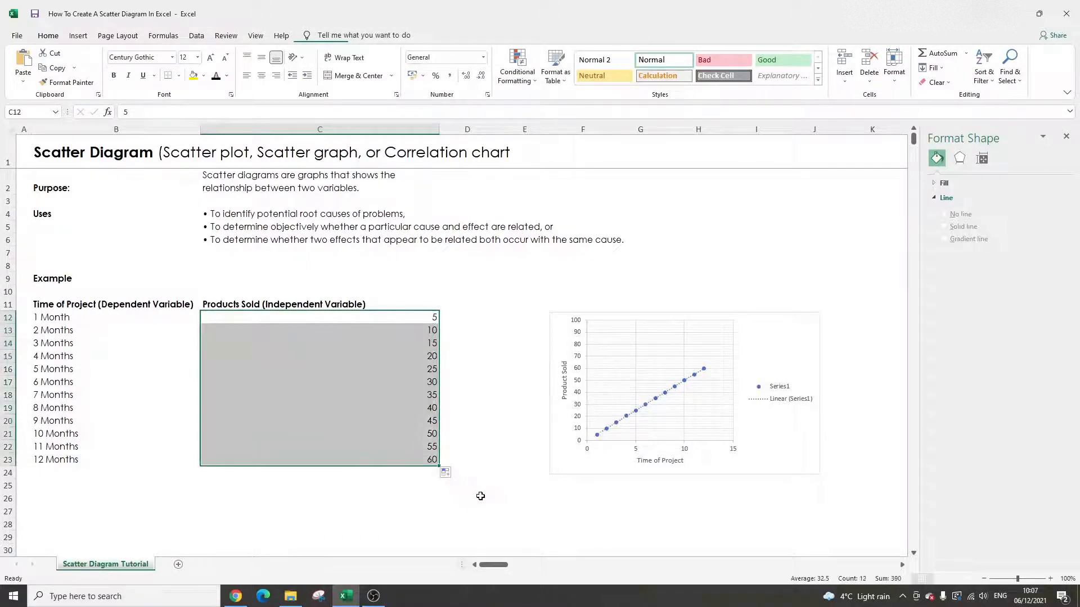
left_click(472, 498)
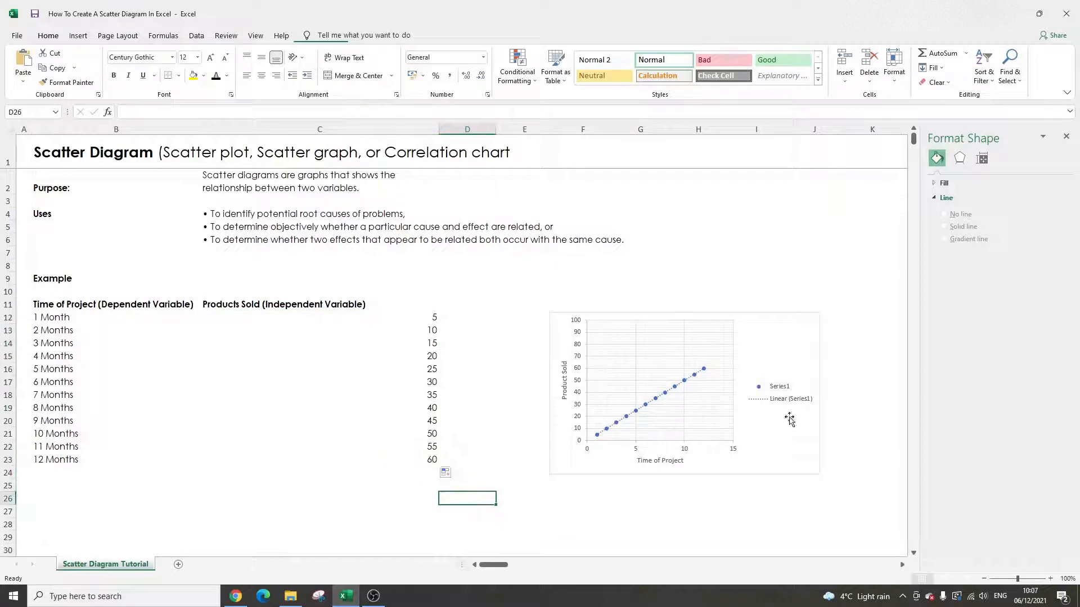
left_click(577, 347)
left_click(513, 313)
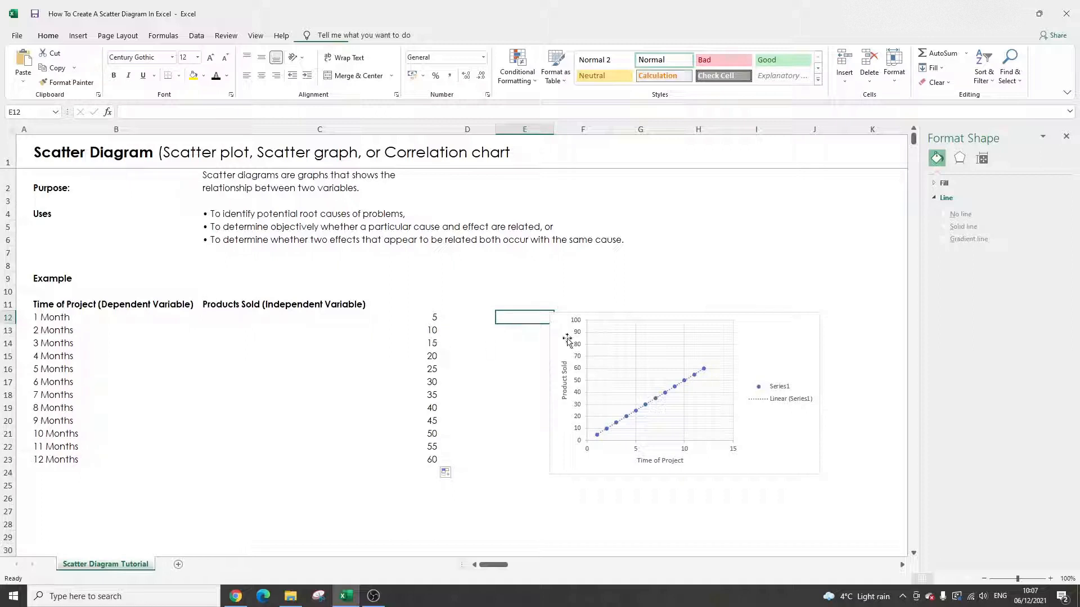
left_click(436, 318)
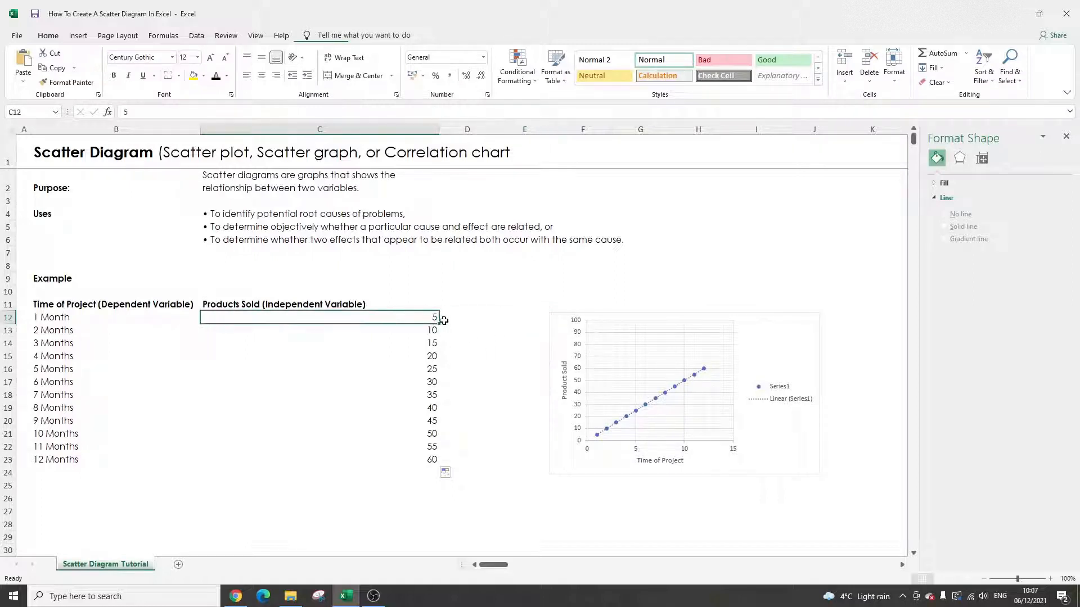
Step: Replace the "Time of Project (Dependent Variable)" column header in B11 with "Defective Products"
left_click(141, 304)
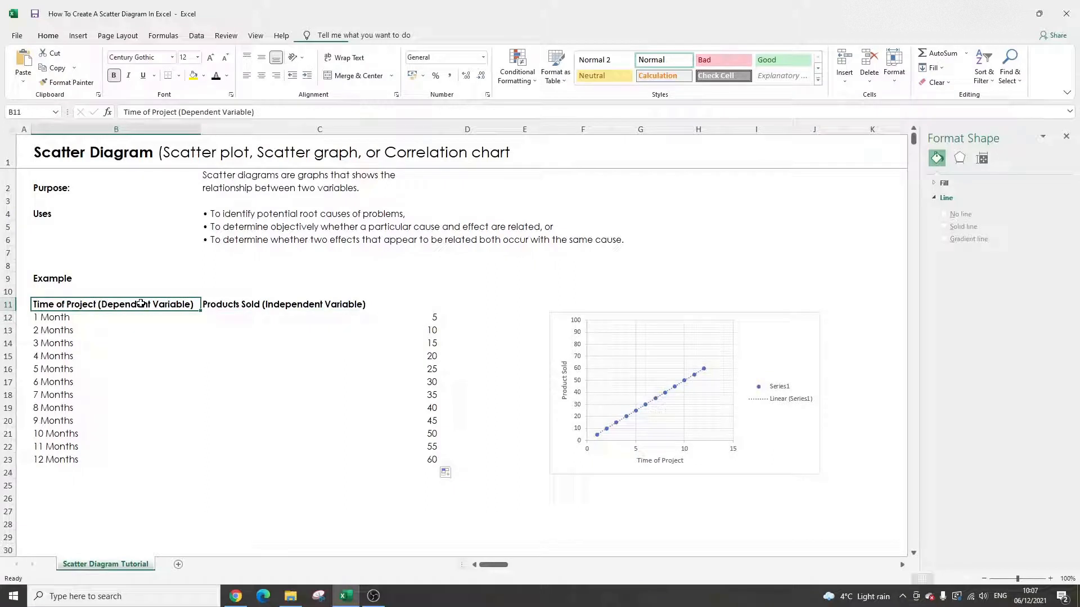
left_click(252, 305)
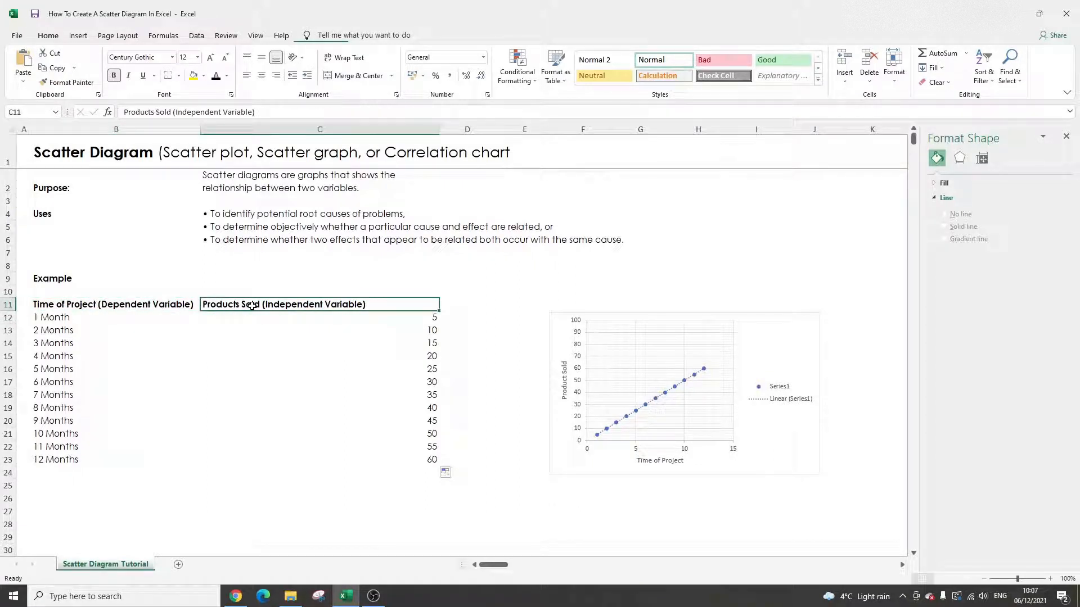
key("Left")
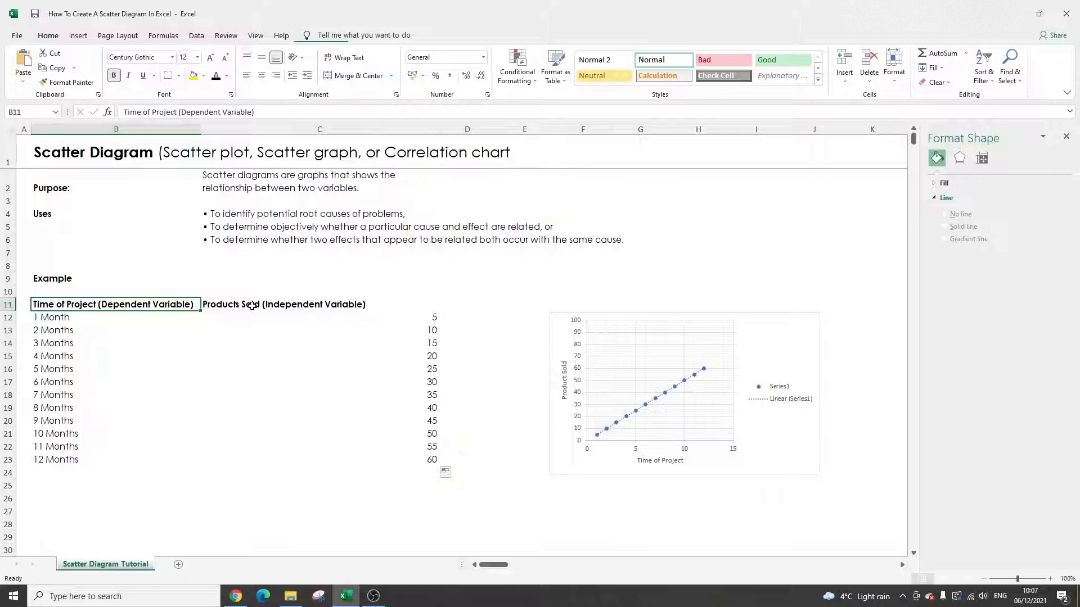
type("Defective O")
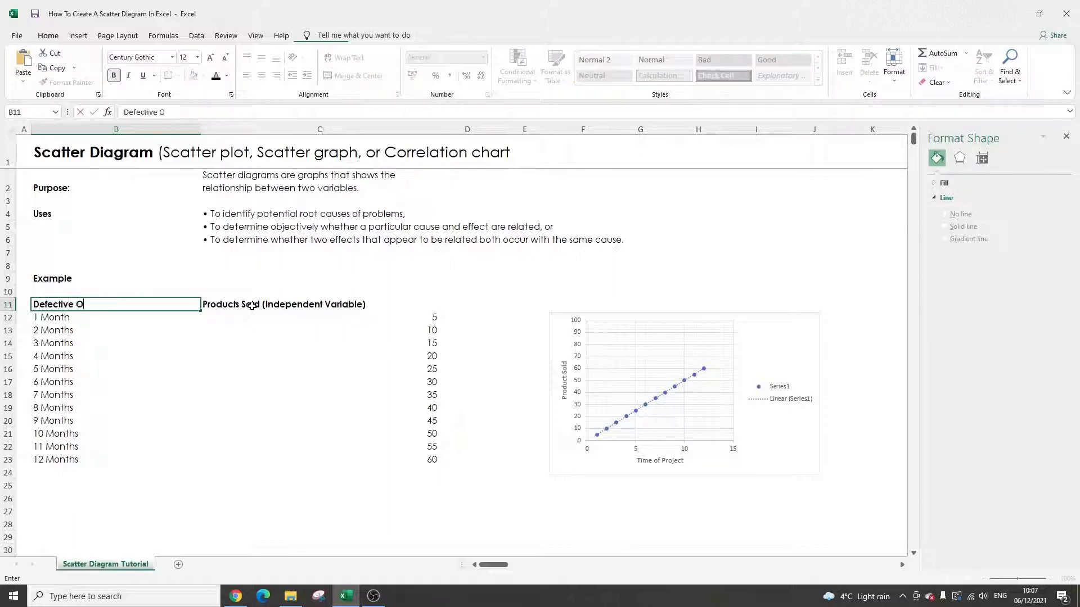
key("BackSpace")
type("Products")
key("Return")
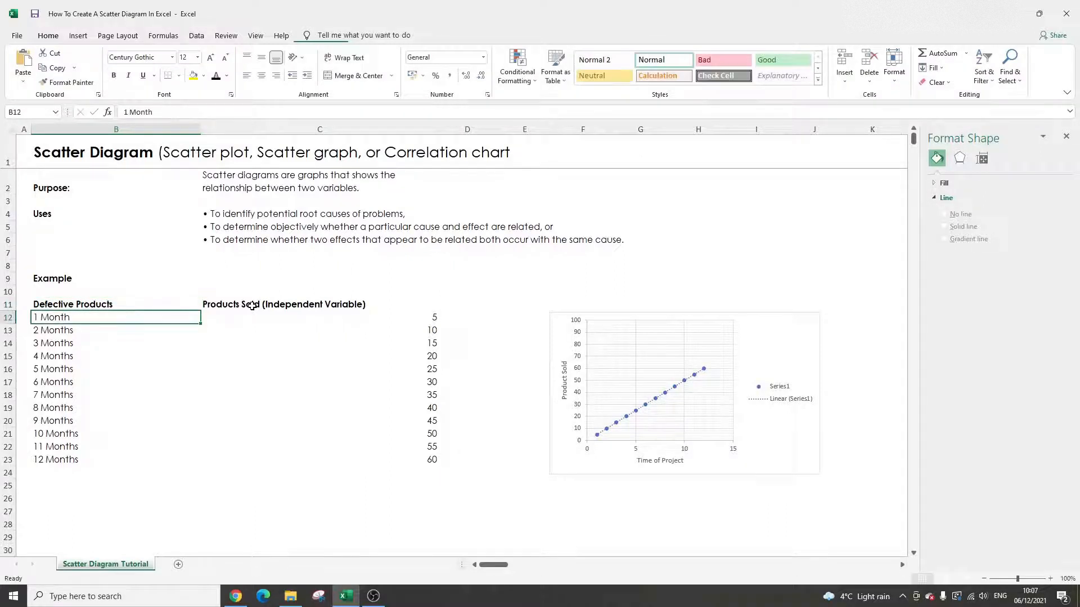
Step: Replace the "Products Sold (Independent Variable)" header in C11 with "Machine Downtime (In Hours)"
left_click(251, 305)
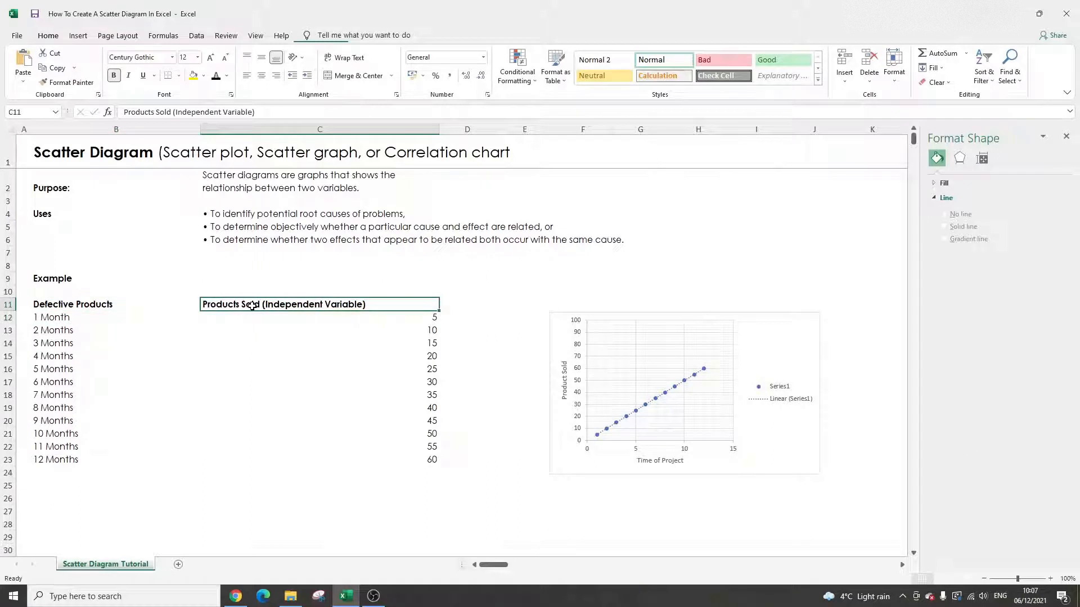
type("Machine Dow")
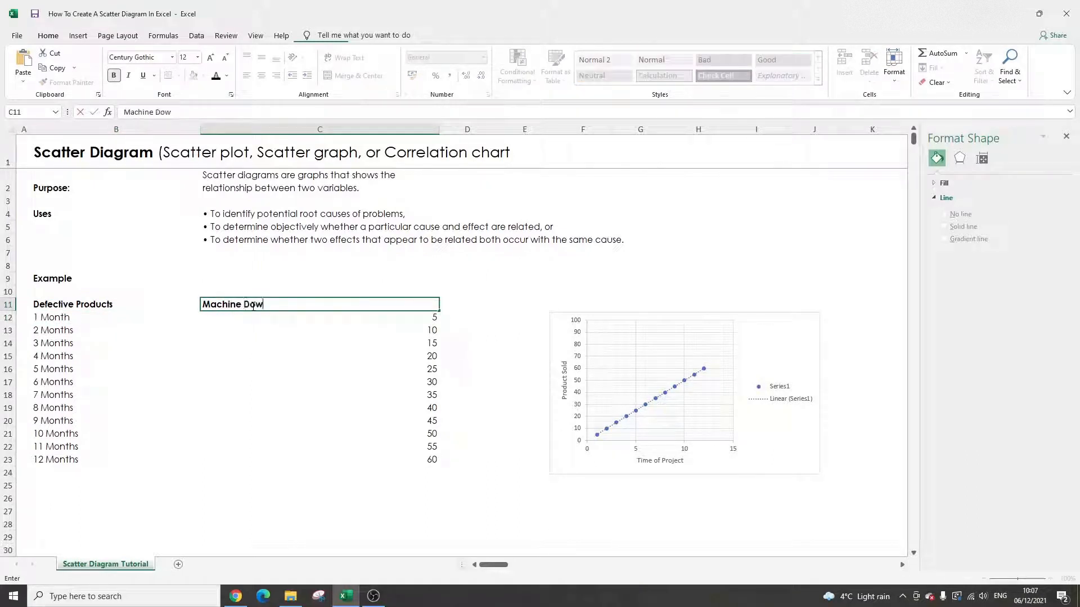
type("ntime (In Hours")
key("Return")
left_click(251, 305)
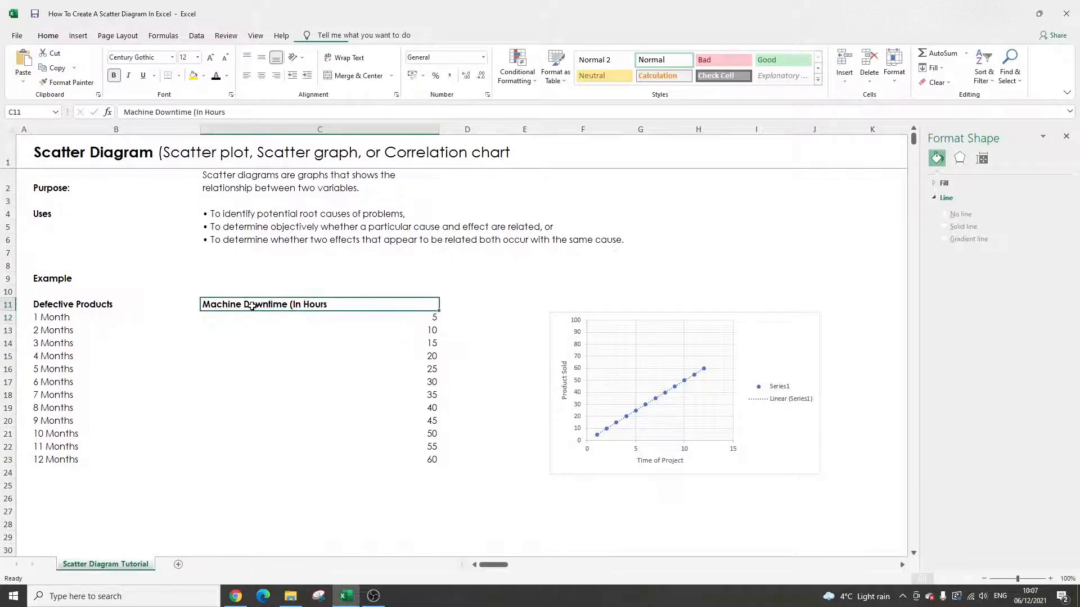
double_click(339, 305)
type(")")
key("Return")
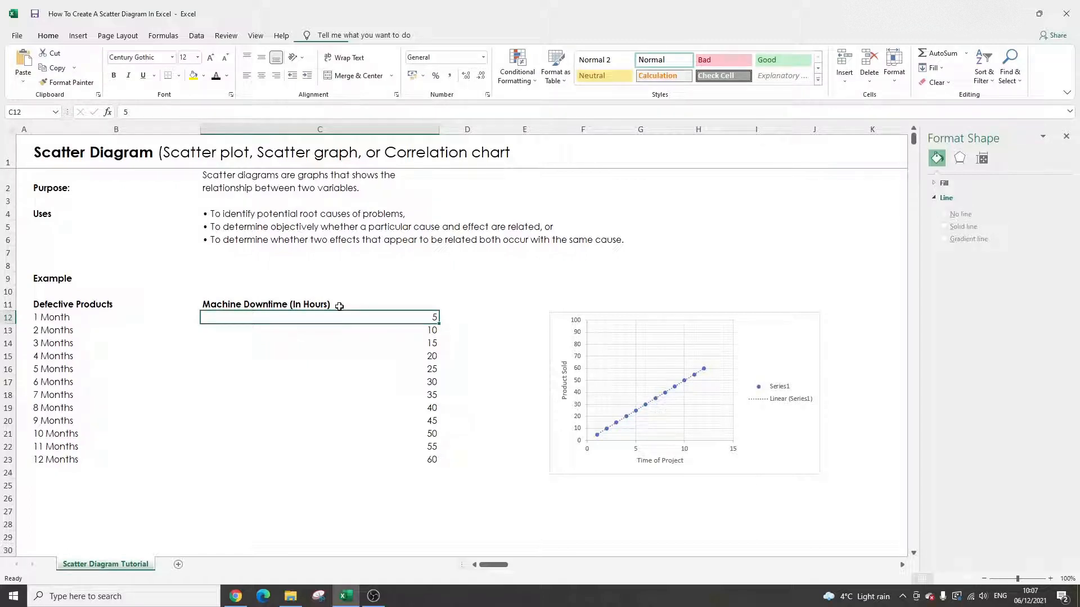
Step: Replace the "Defective Products" header in B11 with "Customer Satisfaction Score"
key("Up")
key("Left")
type("Customer")
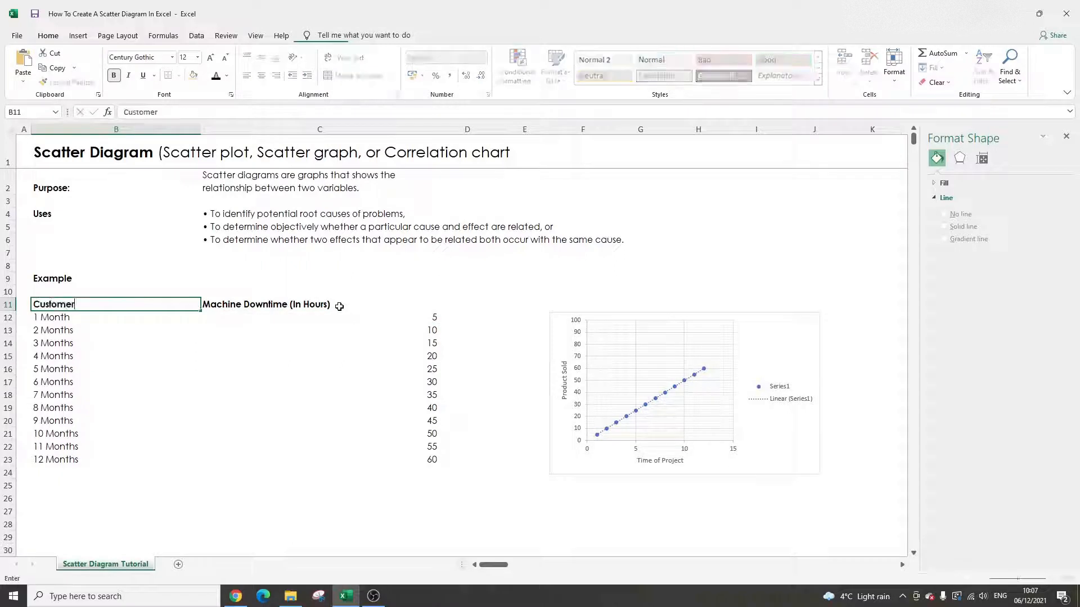
type(" Satisfaction Score")
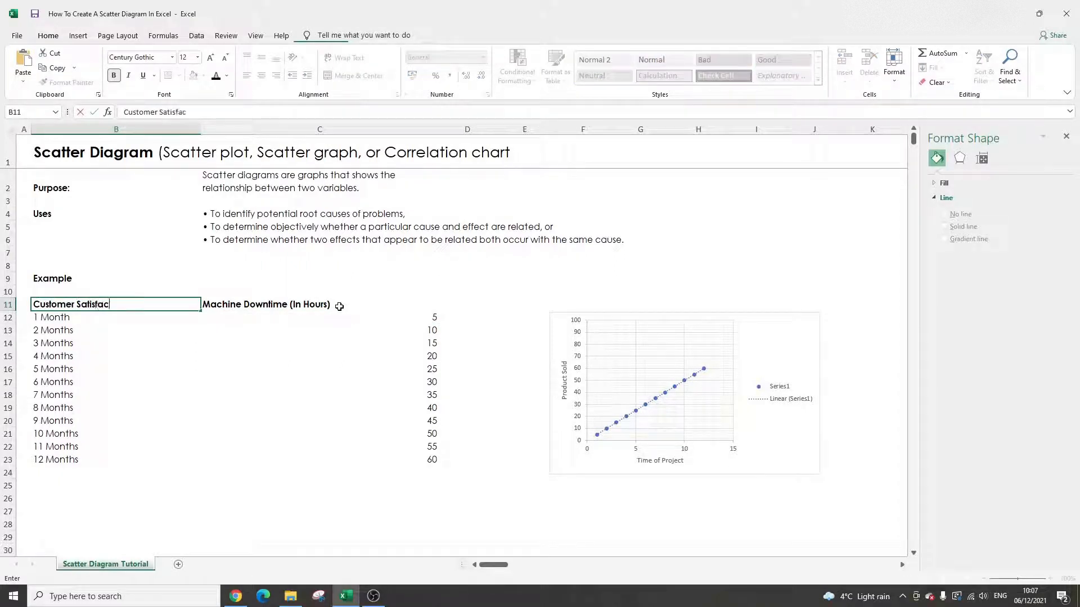
key("Return")
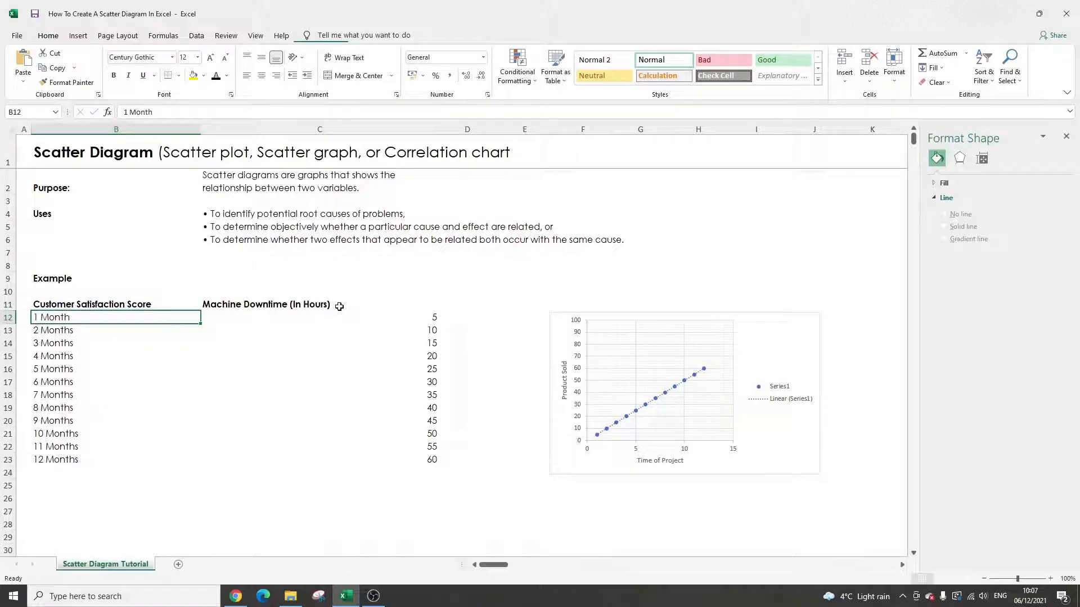
Step: Enter customer satisfaction scores of 1, 2 and 3 in B12, B13 and B14
type("1")
key("Return")
type("2")
key("Return")
type("3")
key("Return")
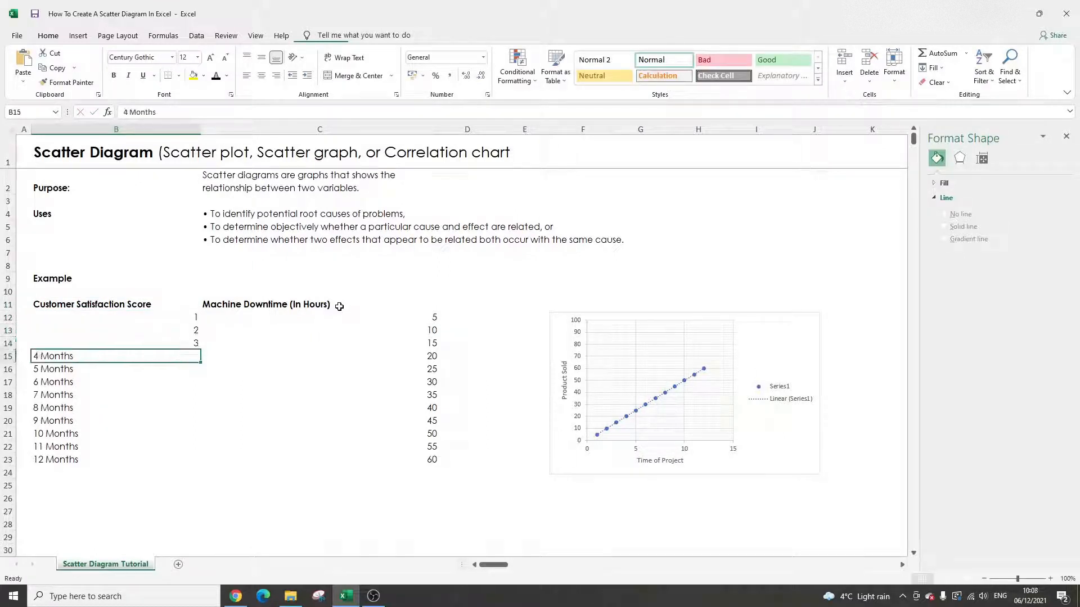
Step: Replace the "Machine Downtime (In Hours)" header in C11 with "Customer Revenue"
left_click(335, 306)
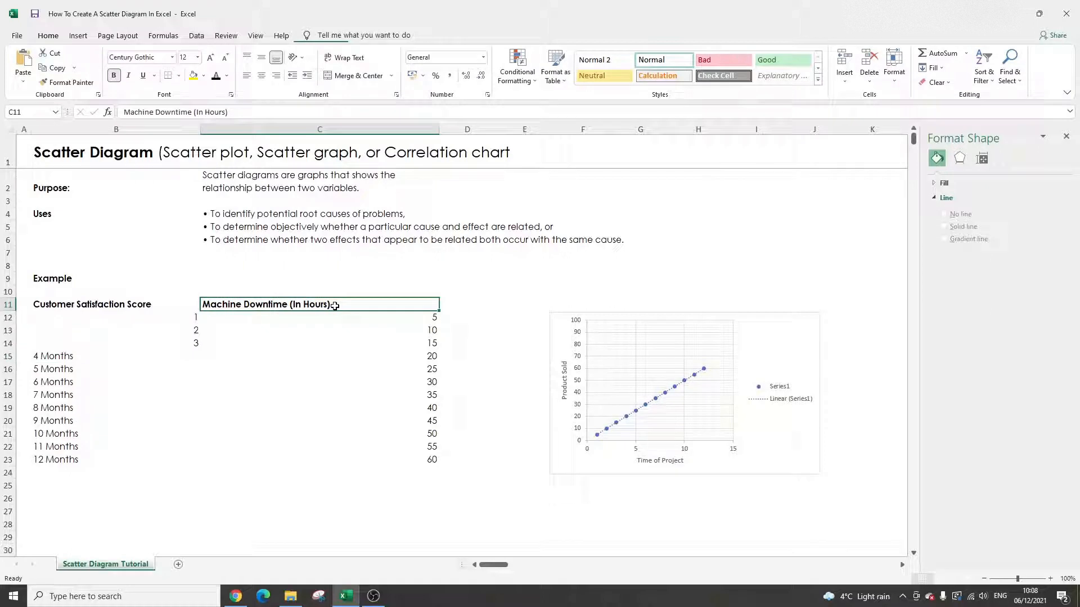
type("Customer reveb")
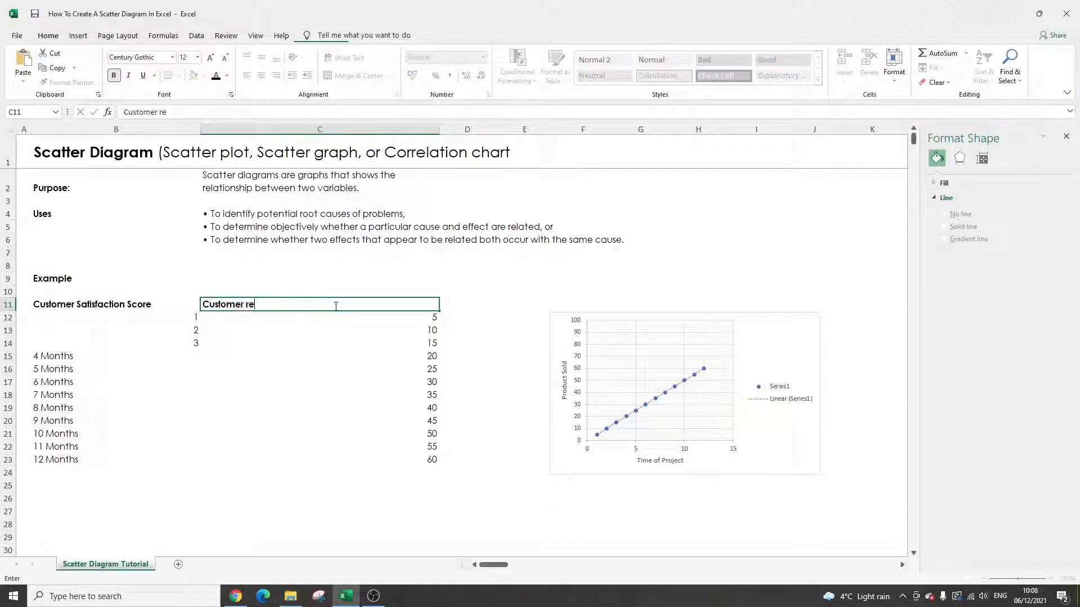
key("BackSpace")
key("BackSpace")
key("BackSpace")
key("BackSpace")
type("Revenue")
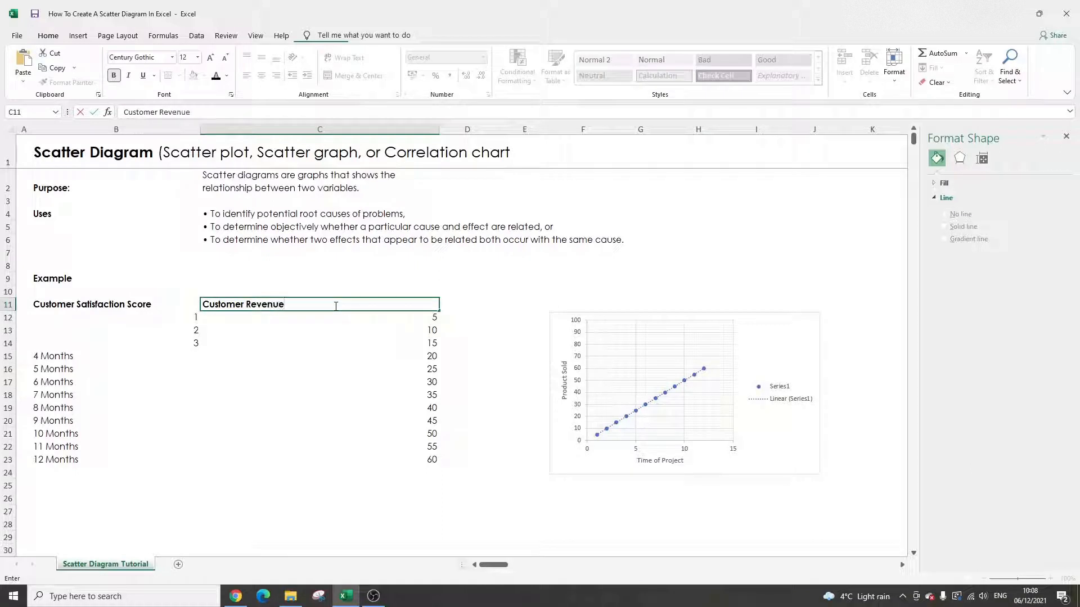
key("Return")
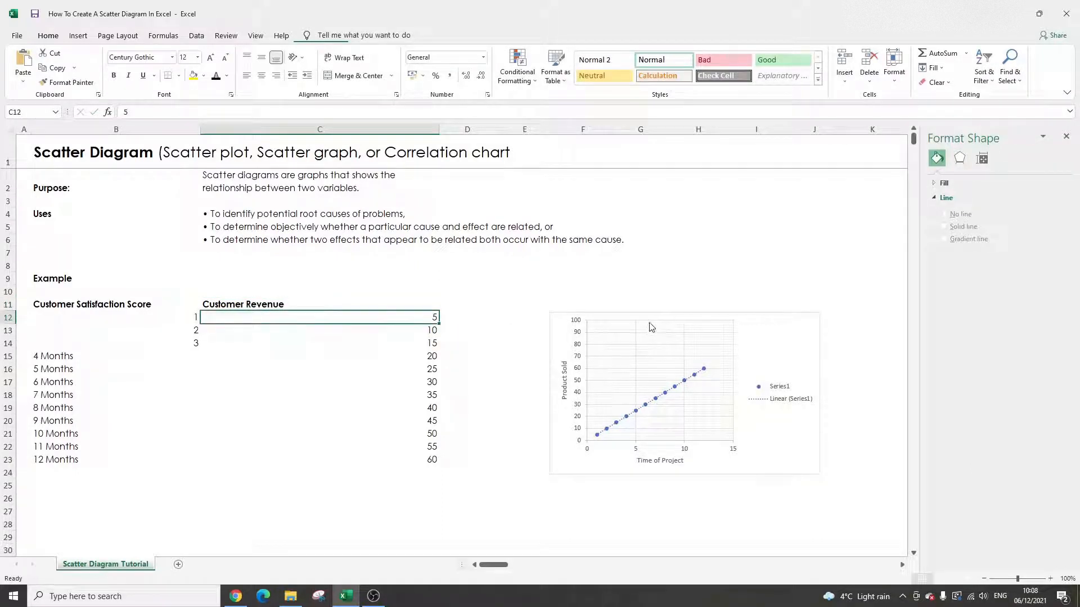
Step: Fill the month series from the 5 Months and 6 Months cells upward to 1 Months in B12
left_click(148, 316)
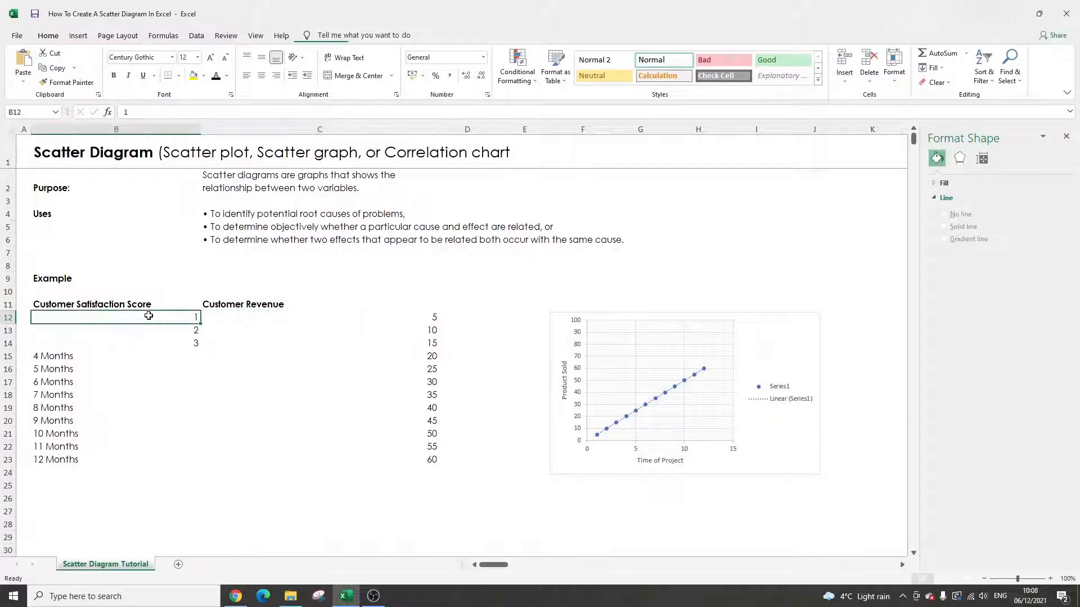
left_click(219, 307)
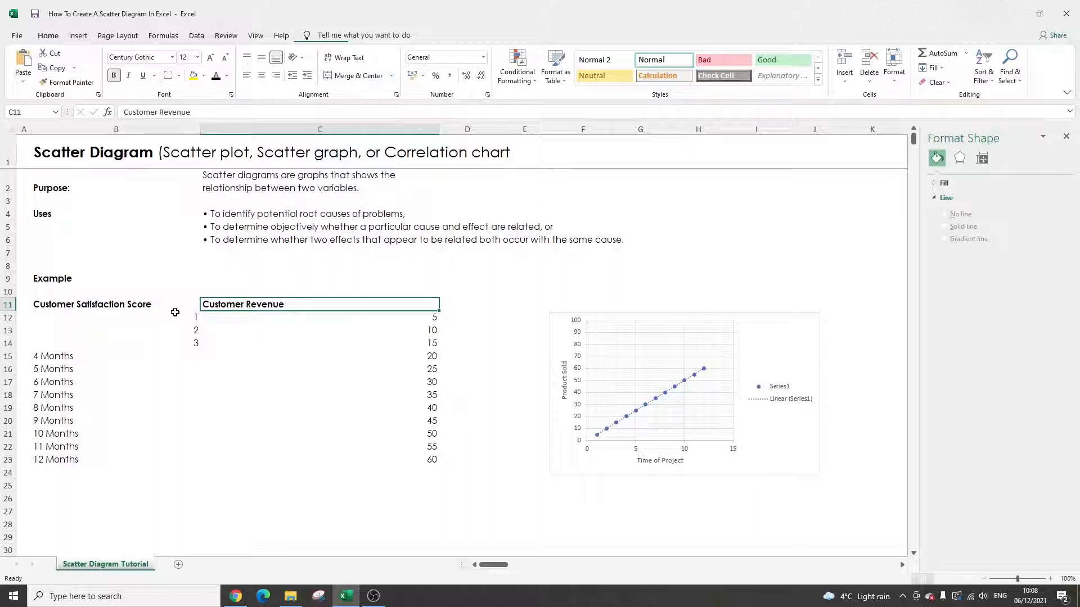
left_click(159, 322)
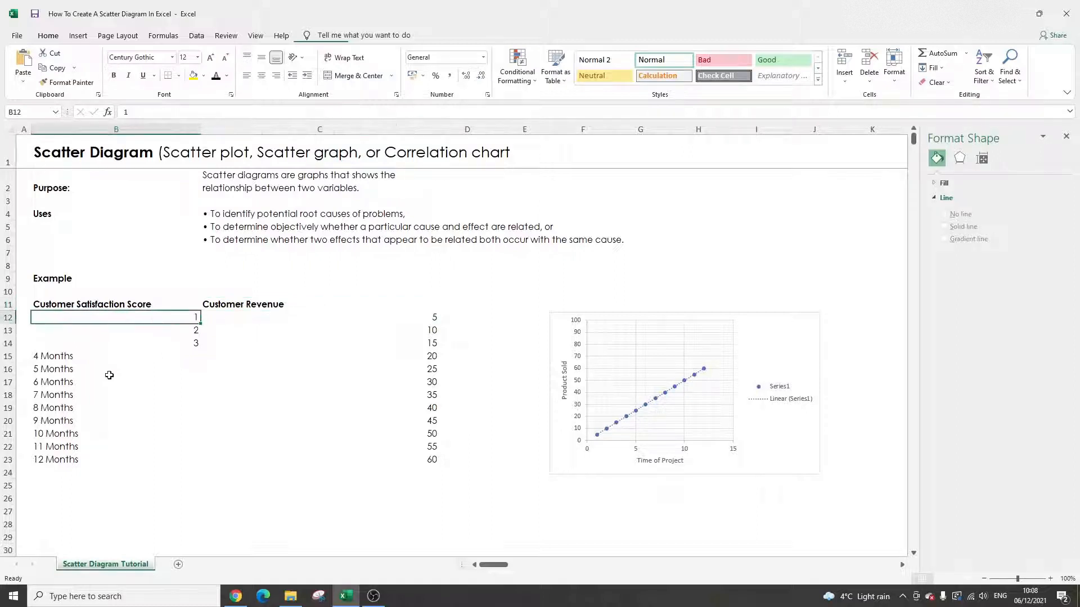
left_click_drag(91, 367, 93, 381)
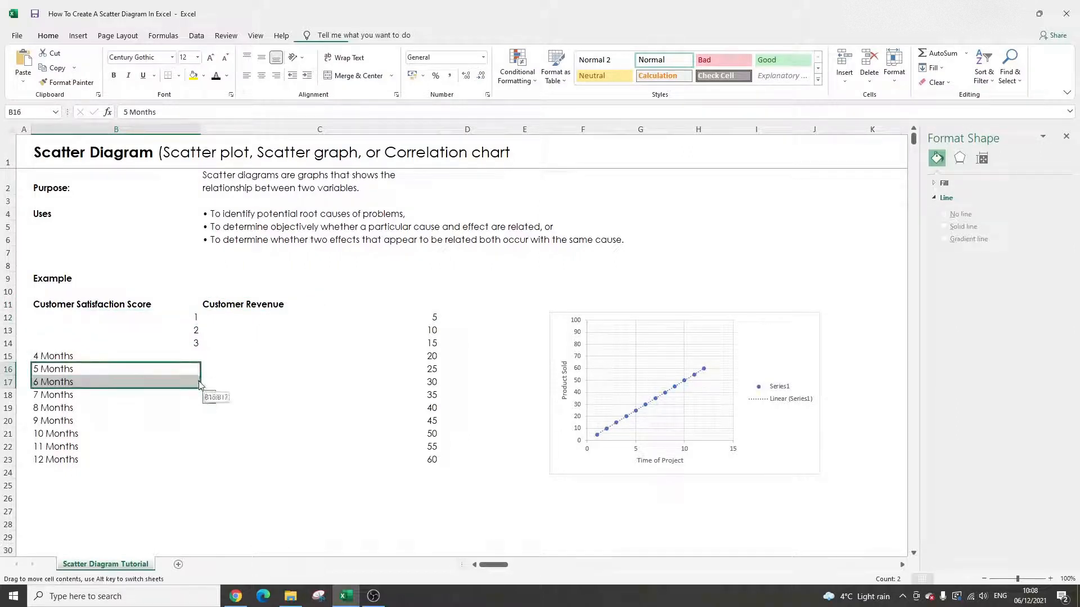
left_click_drag(199, 388, 206, 317)
left_click(264, 330)
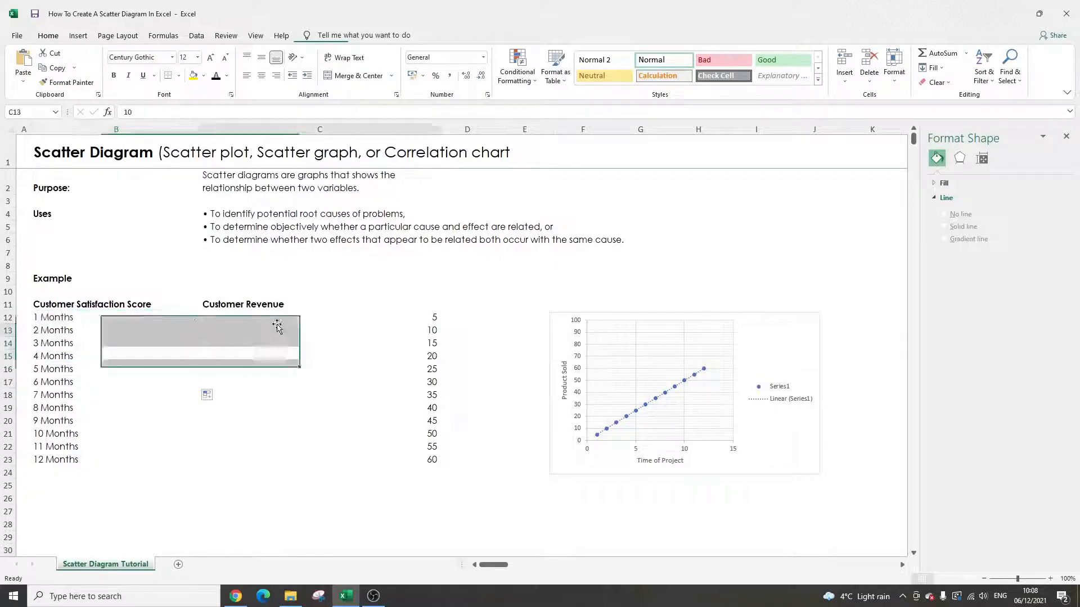
Step: Clear and re-enter 5 in C12, and fill the Customer Revenue series down to 60 in C23
left_click(406, 319)
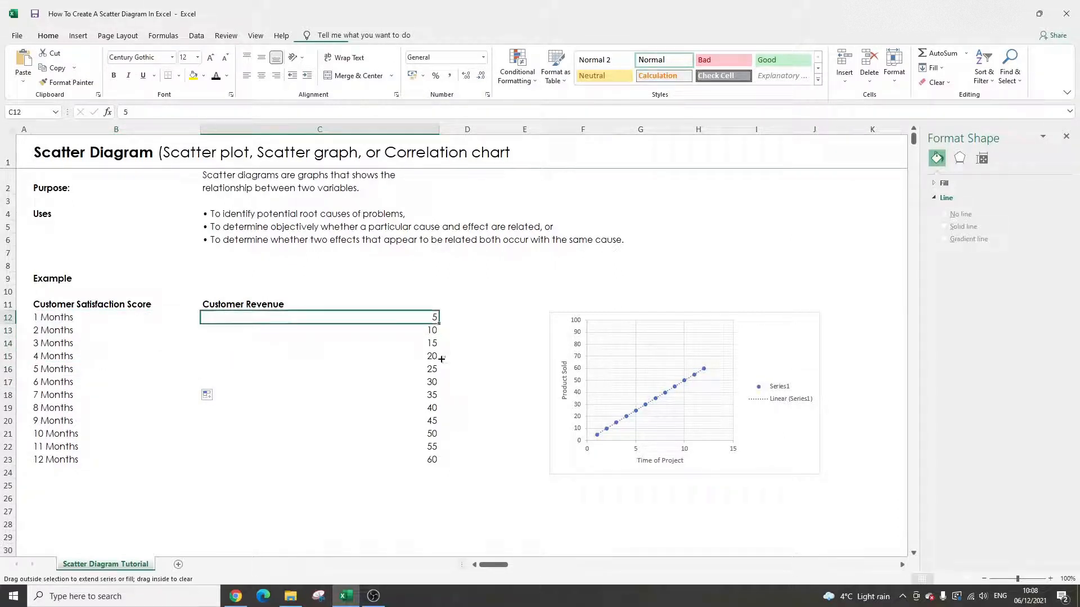
left_click_drag(441, 359, 432, 318)
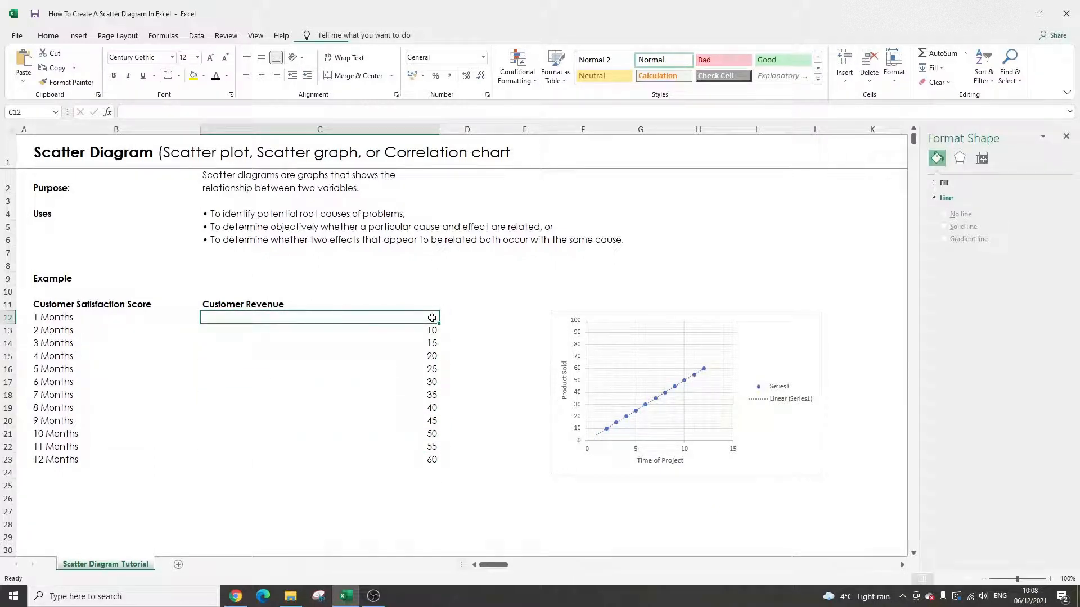
type("5")
key("Return")
key("Return")
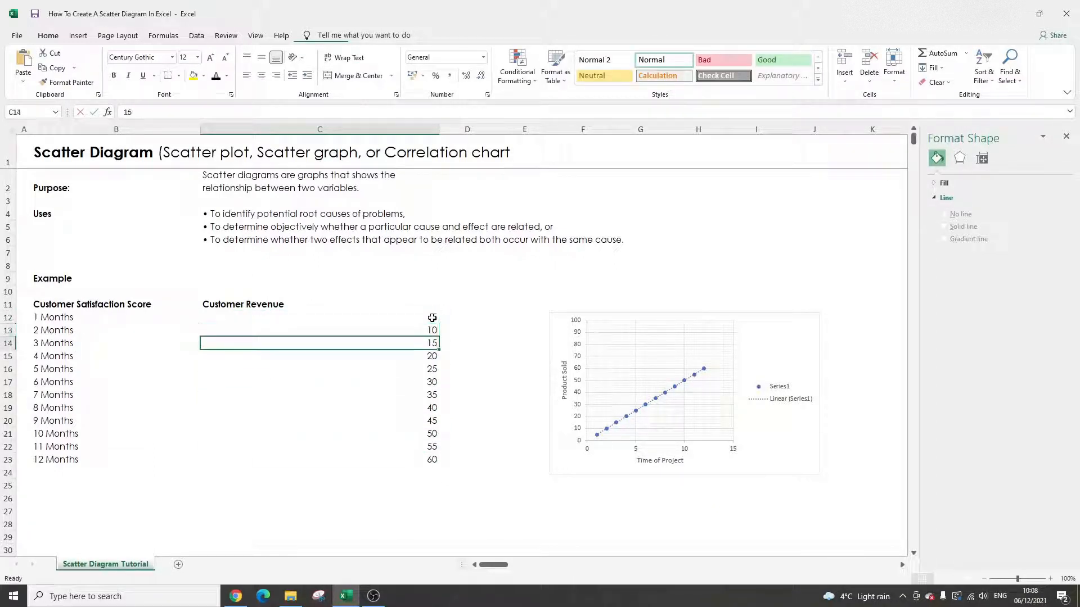
left_click_drag(432, 318, 439, 465)
Step: Delete the existing scatter chart and insert a new X Y (Scatter) chart from the data in B12:C23
left_click(778, 320)
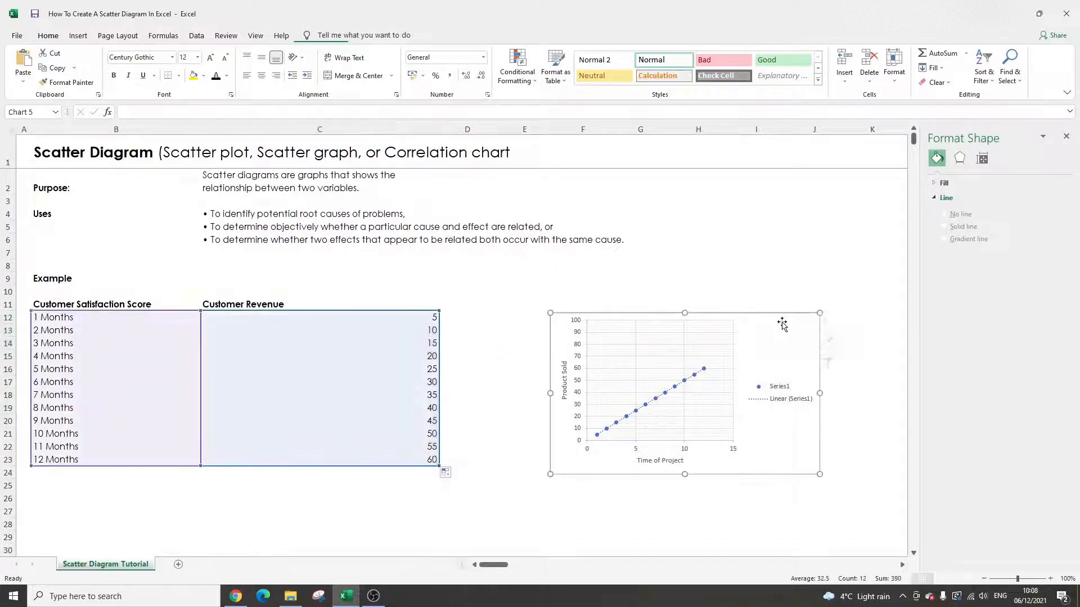
left_click(509, 363)
left_click_drag(48, 317, 388, 460)
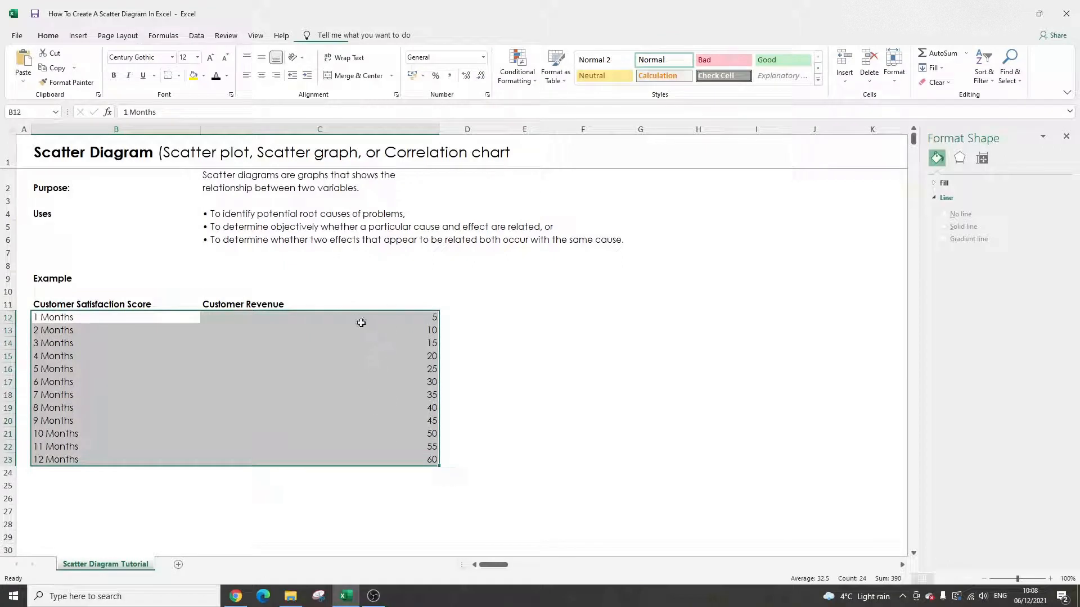
left_click(81, 37)
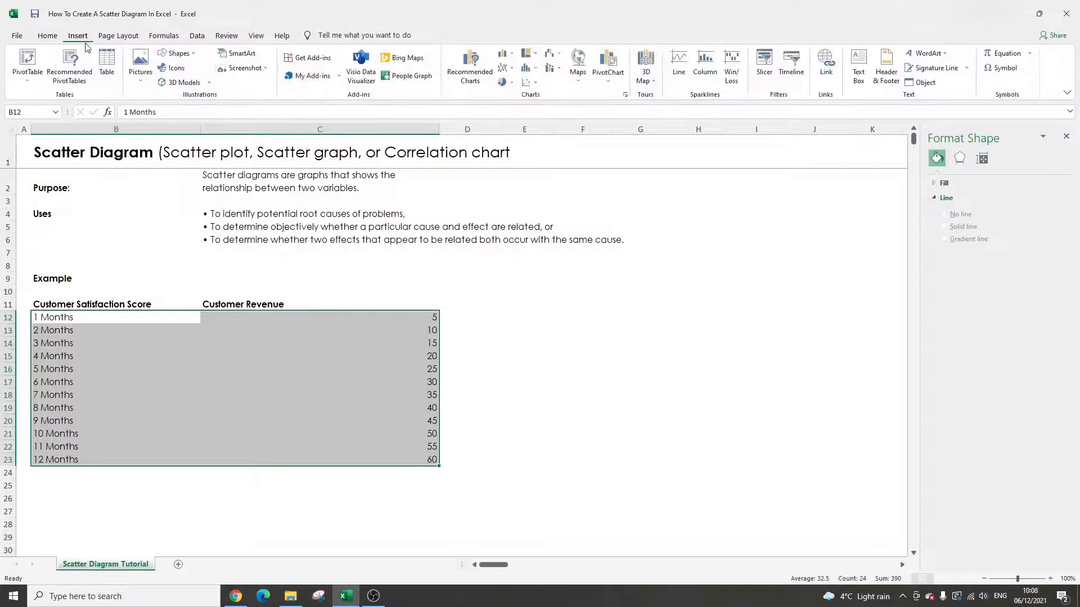
left_click(470, 79)
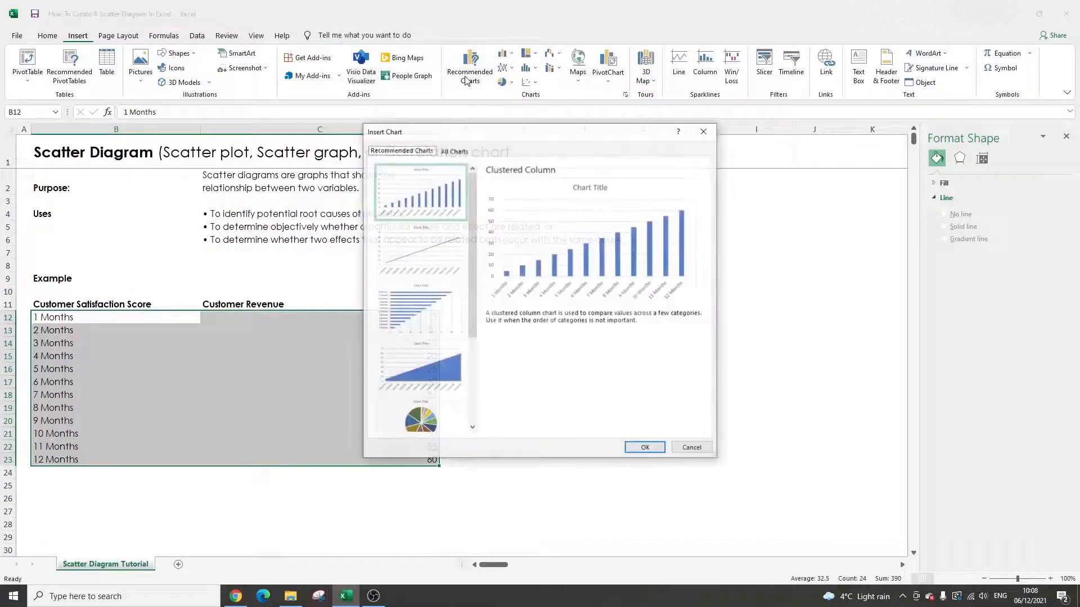
left_click(454, 150)
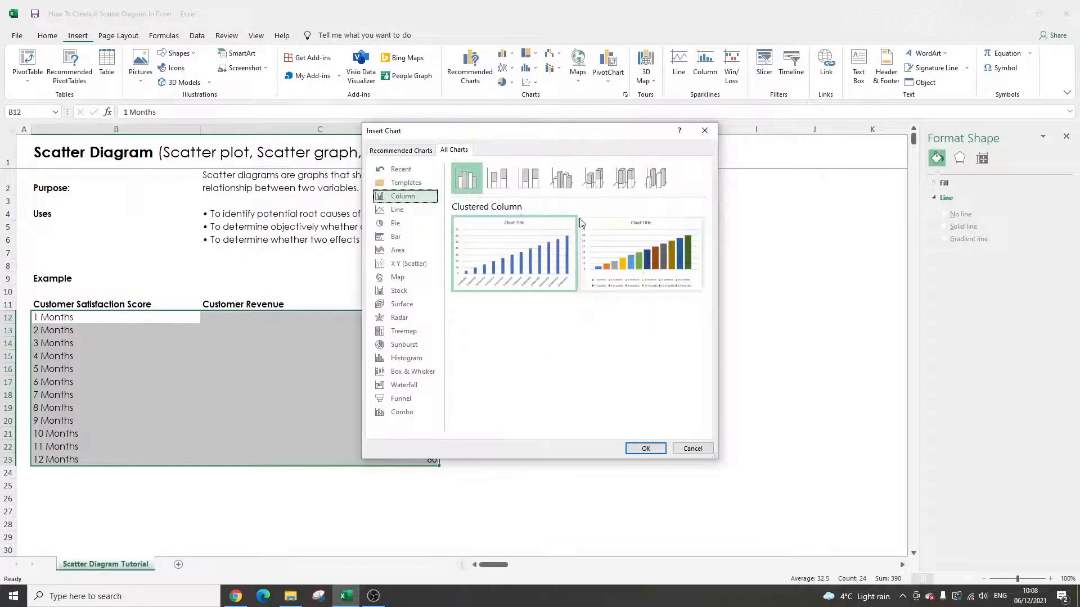
left_click(413, 264)
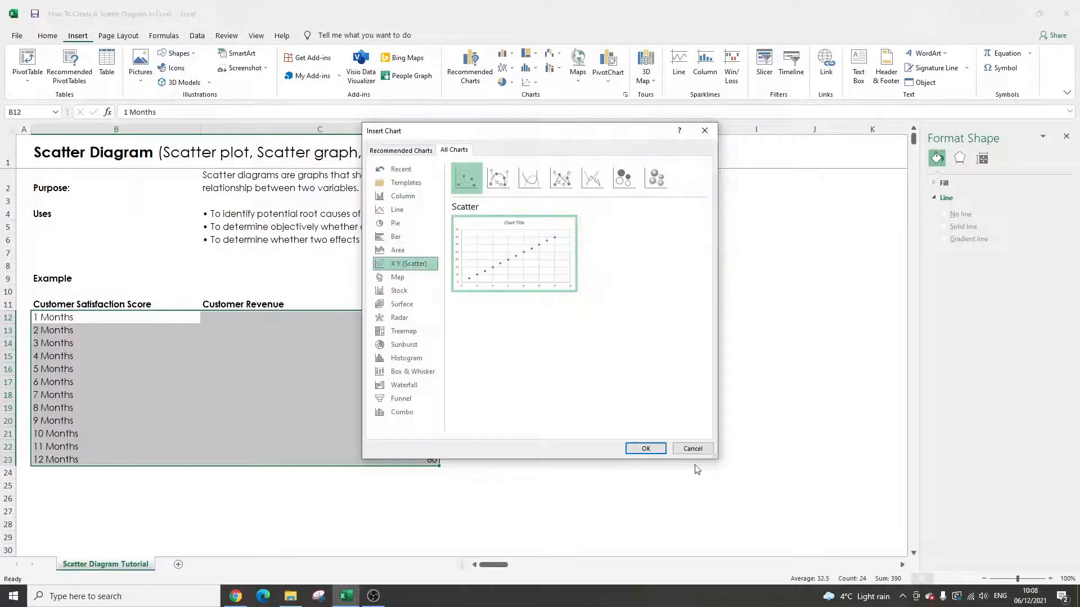
left_click(658, 446)
Step: Move the new scatter chart beside the data table over columns F to J and add a linear trendline
left_click_drag(494, 293, 730, 306)
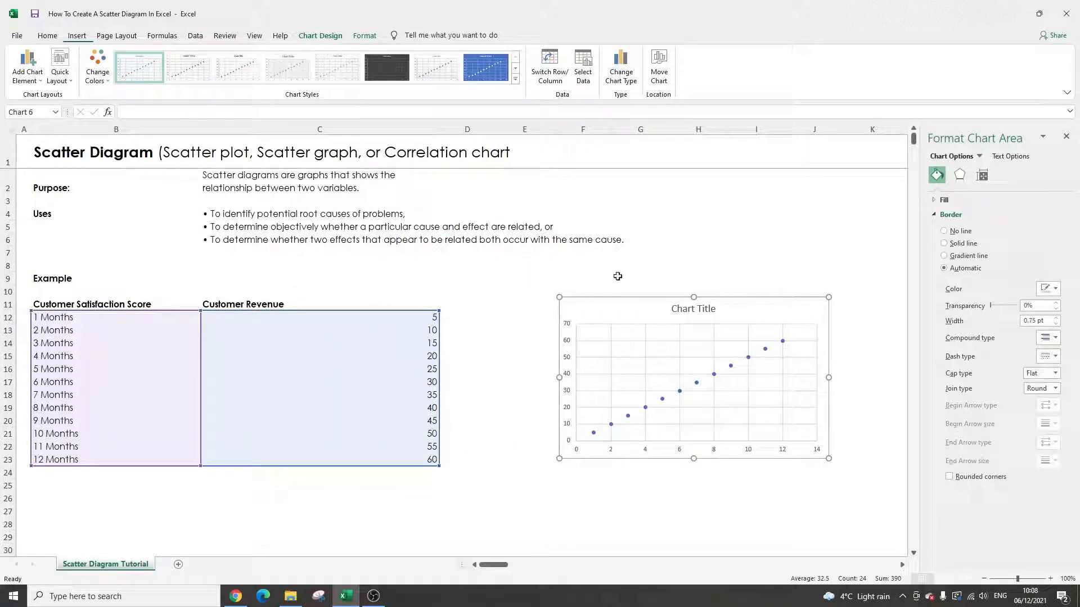
left_click(37, 82)
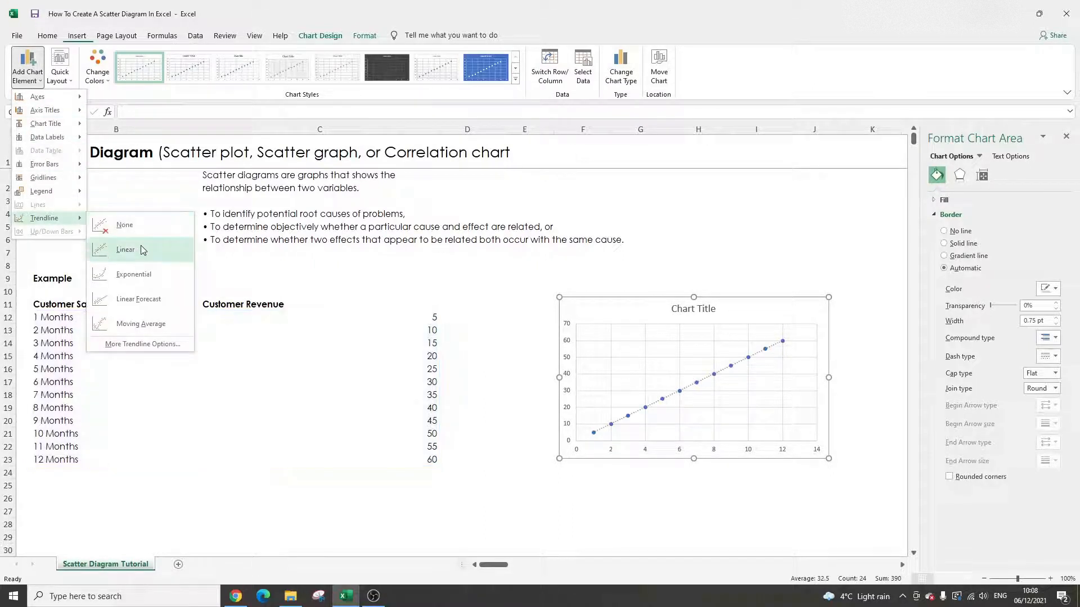
left_click(141, 245)
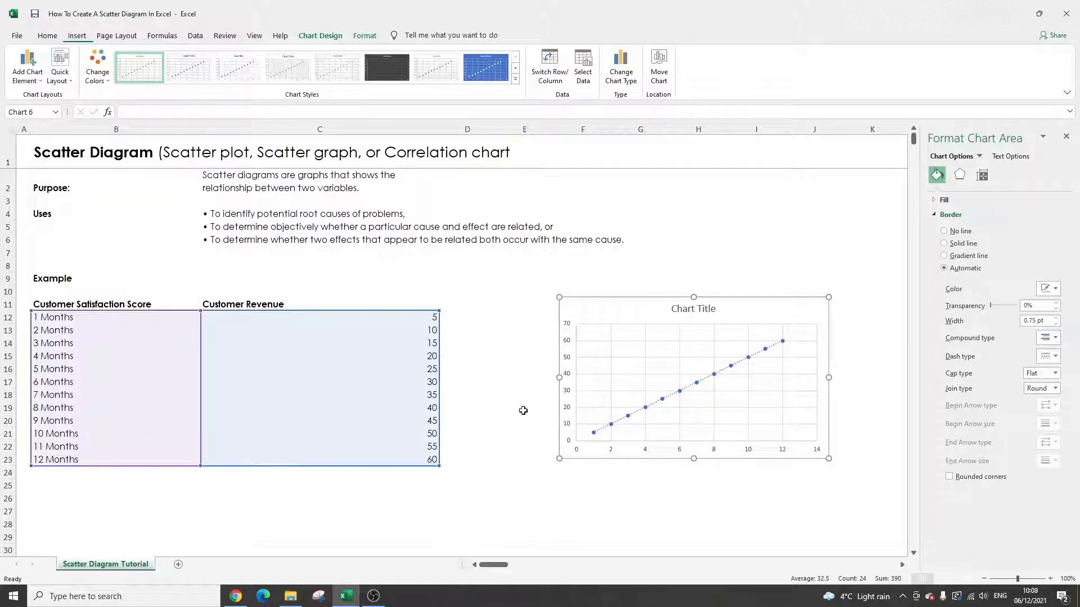
left_click(495, 396)
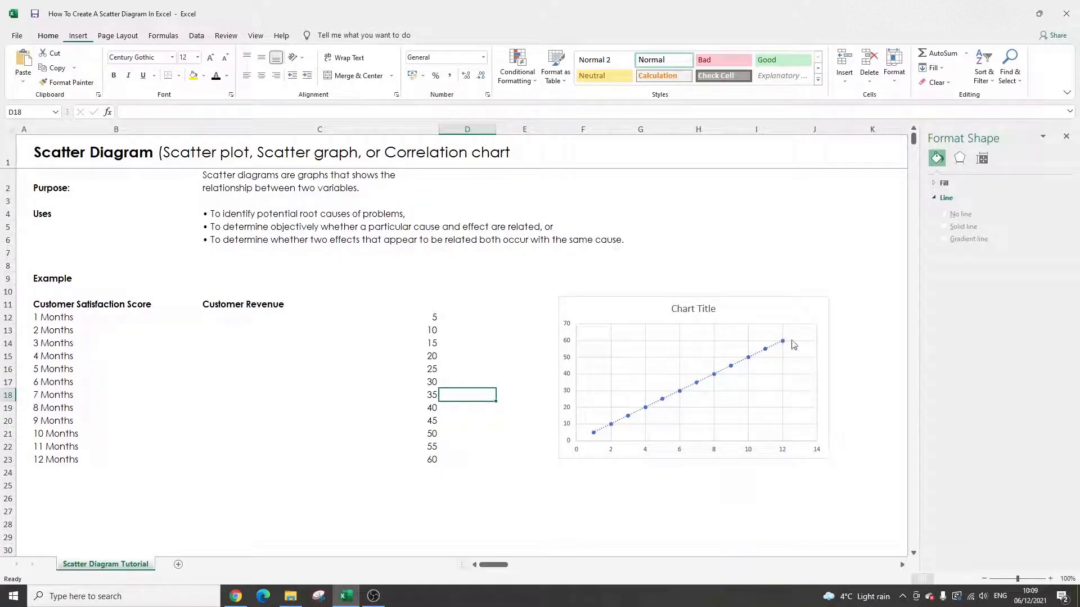
Step: Enter Customer Revenue of 60, 55 and 50 for the first three months, and fill the series down to 5 at 12 Months
left_click(428, 322)
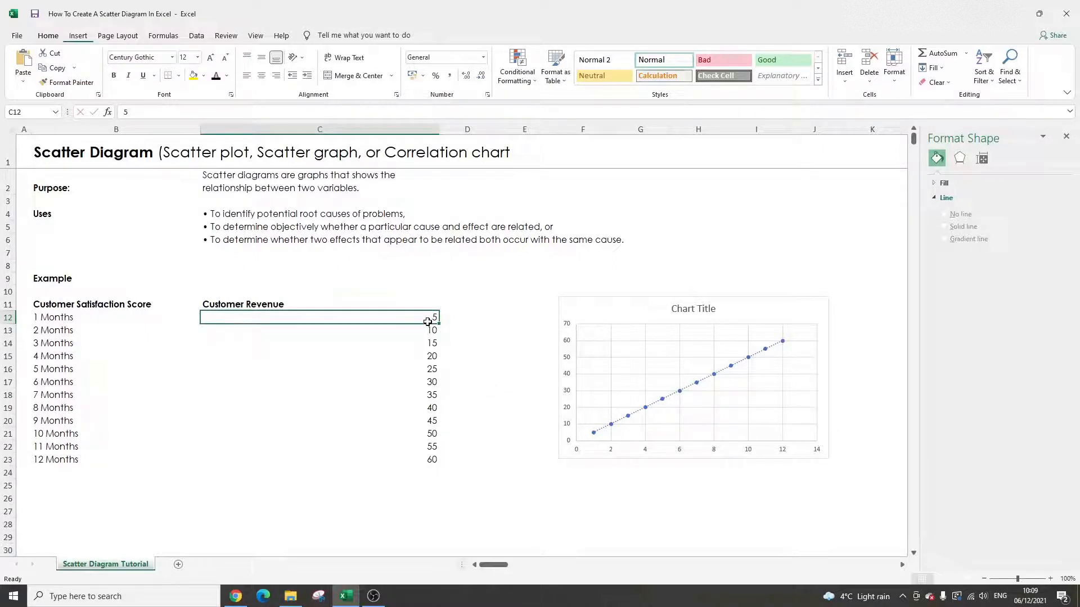
type("60")
key("Return")
type("55")
key("Return")
type("50")
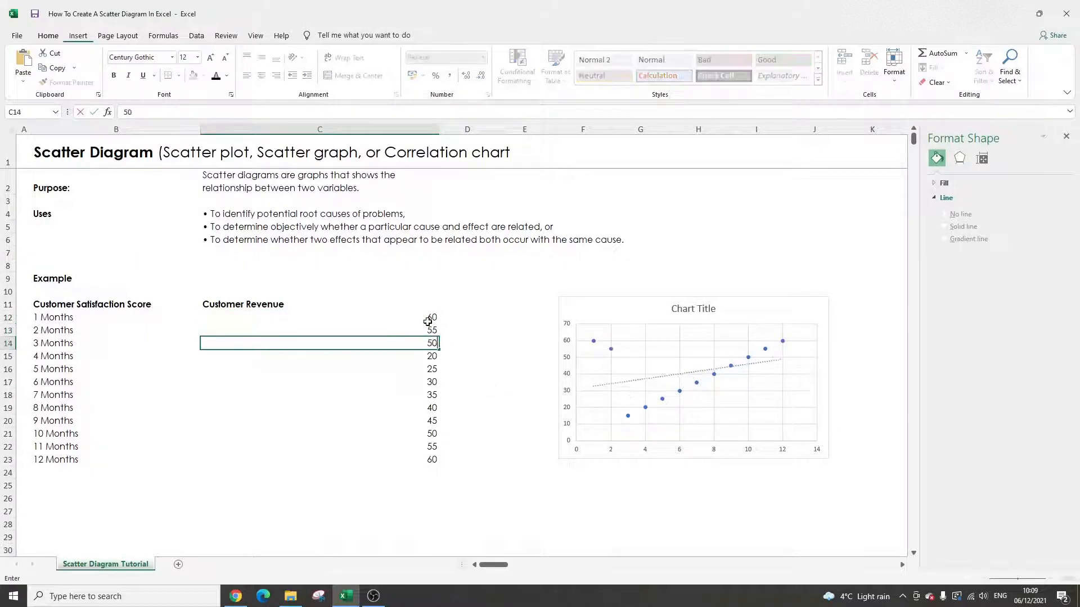
key("Return")
left_click_drag(427, 322, 441, 466)
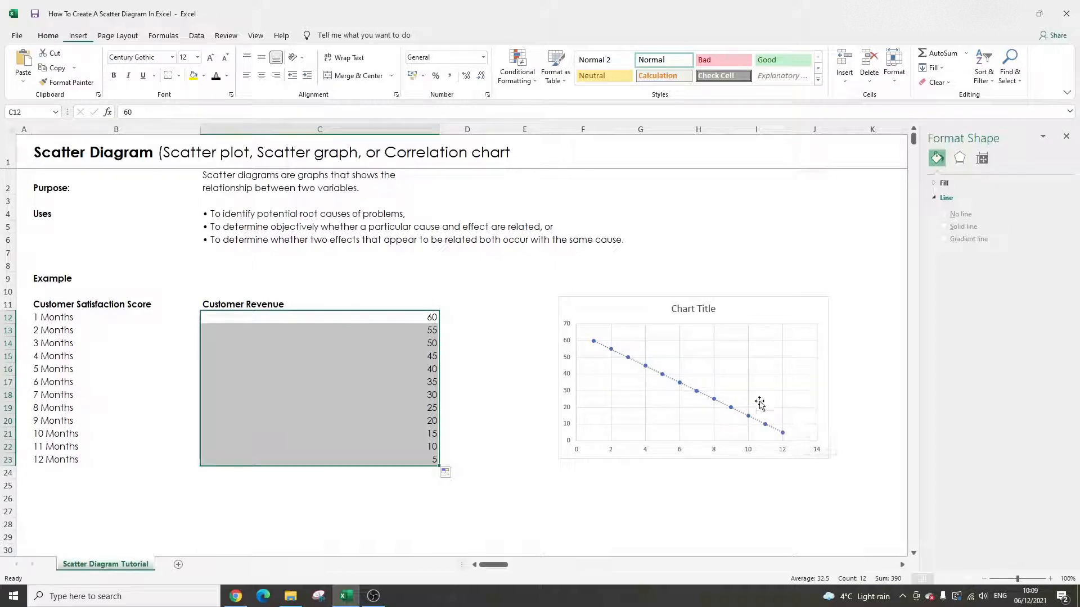
Step: Rename the table headers to Time of Project in B11 and Product Sales in C11
left_click(94, 303)
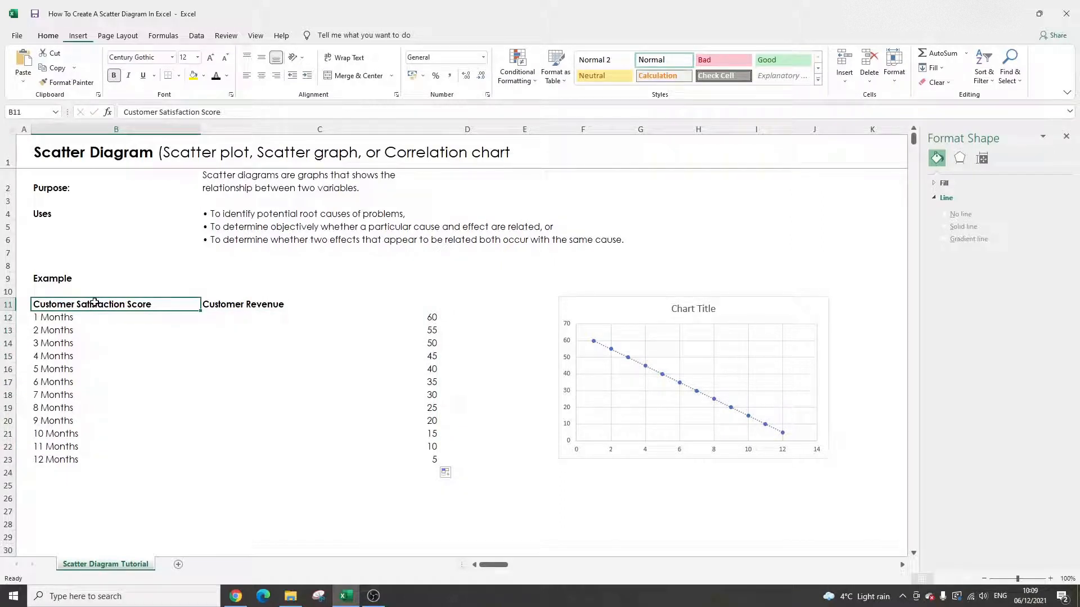
type("Time of P")
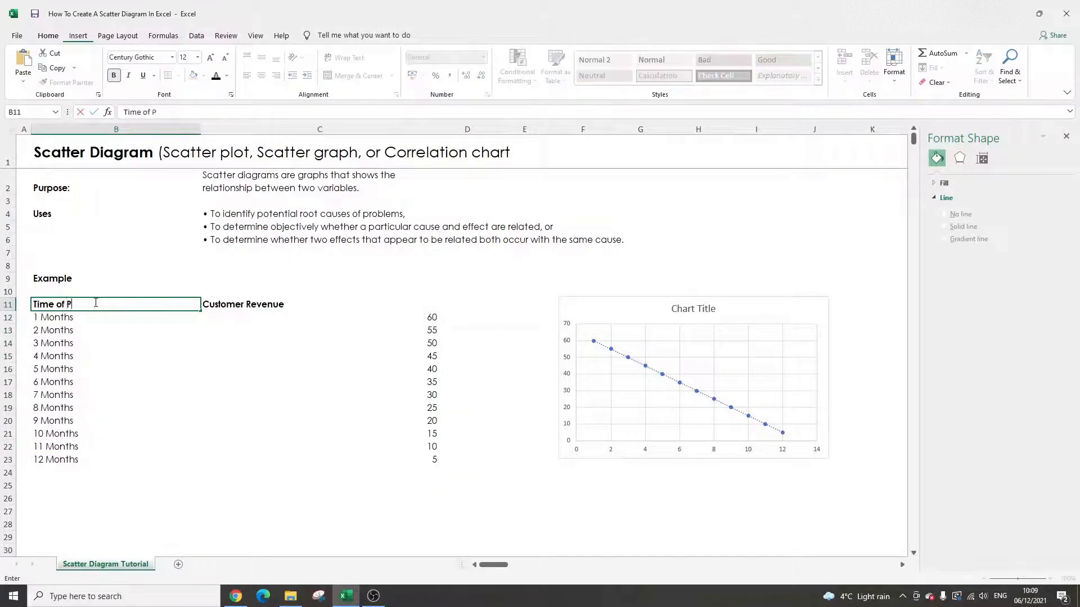
type("roject")
key("Return")
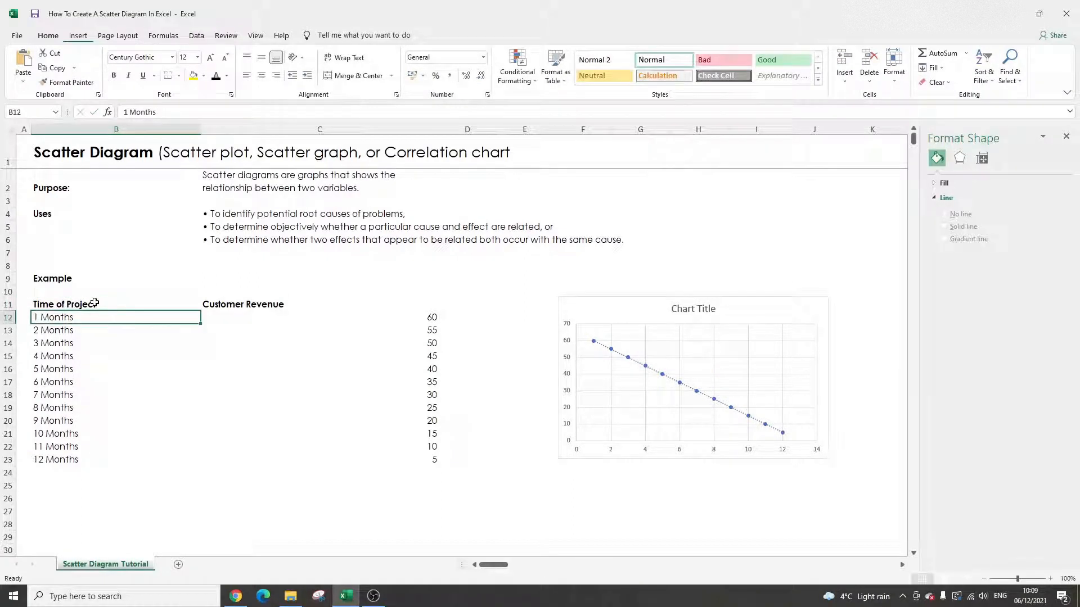
left_click(286, 300)
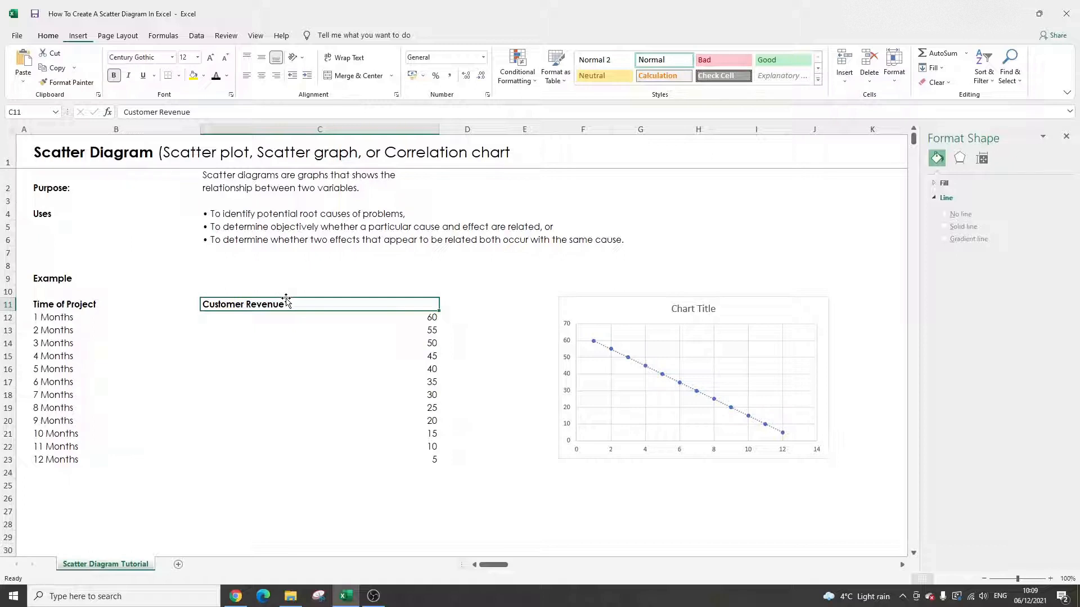
type("P")
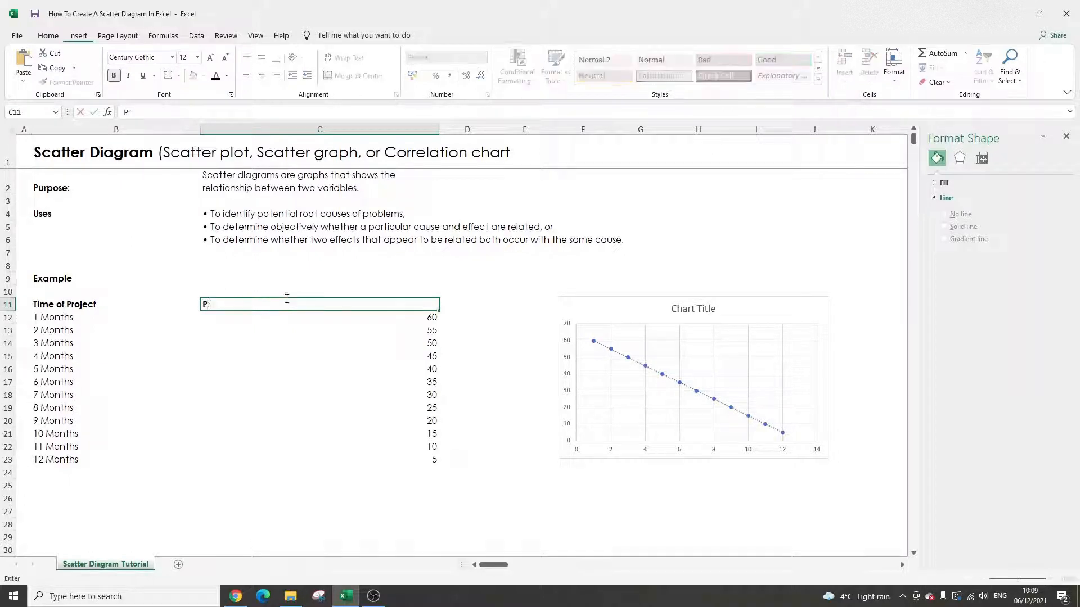
type("roduct Sales")
key("Return")
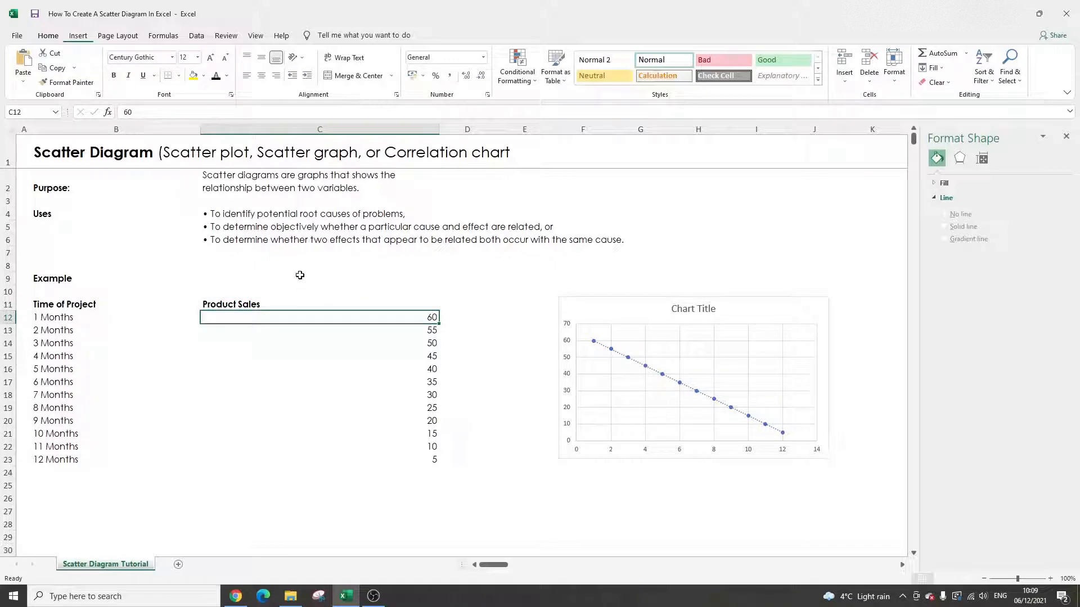
left_click_drag(74, 319, 343, 448)
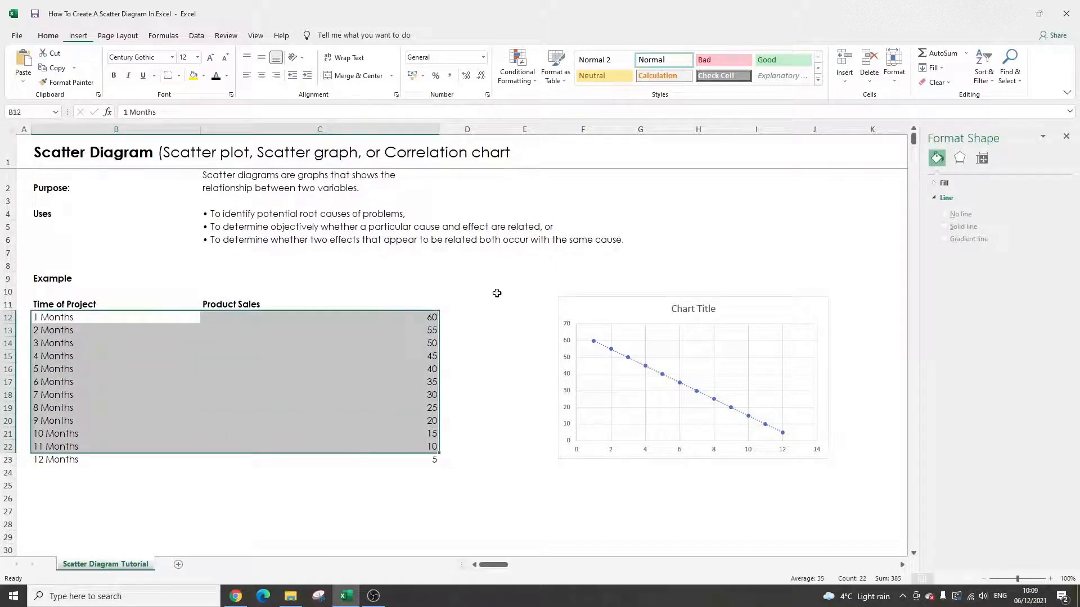
left_click(543, 341)
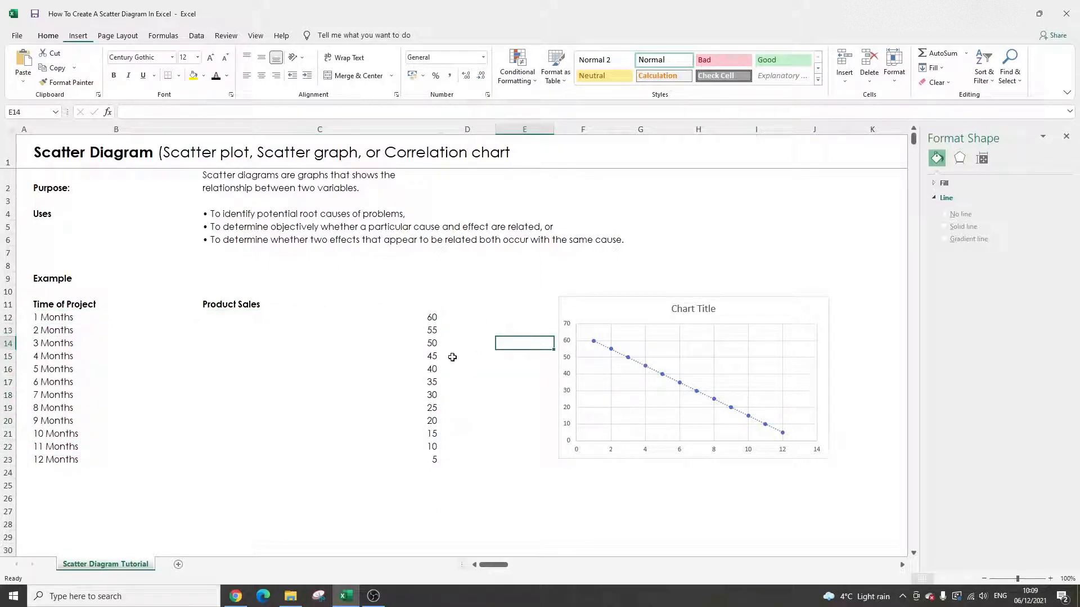
left_click(376, 489)
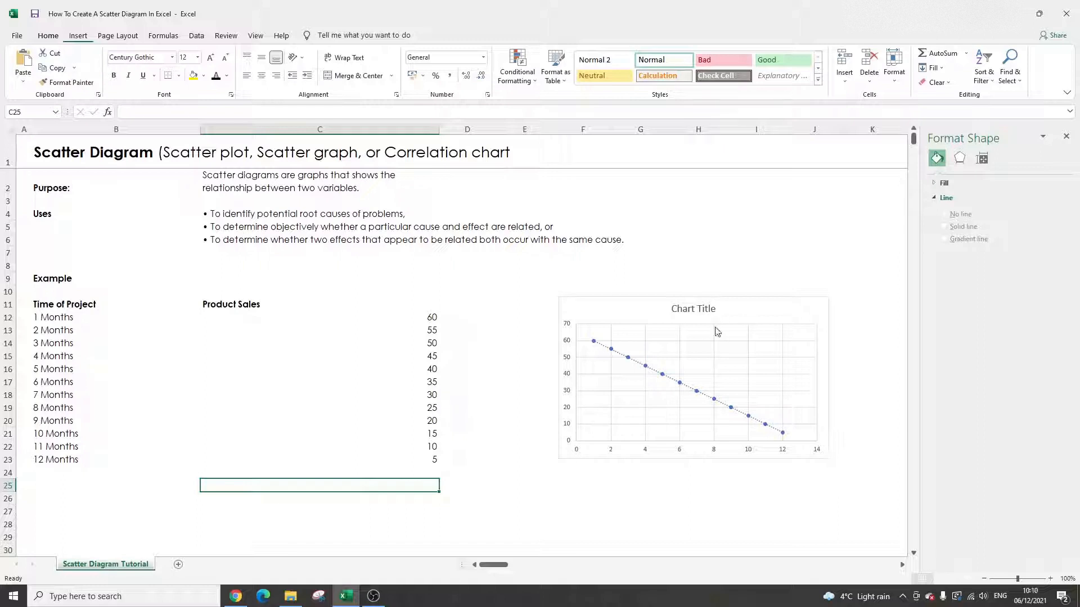
Step: Set Product Sales for 2 to 5 Months to 20, 50, 30 and 5 in C13:C16
left_click(384, 312)
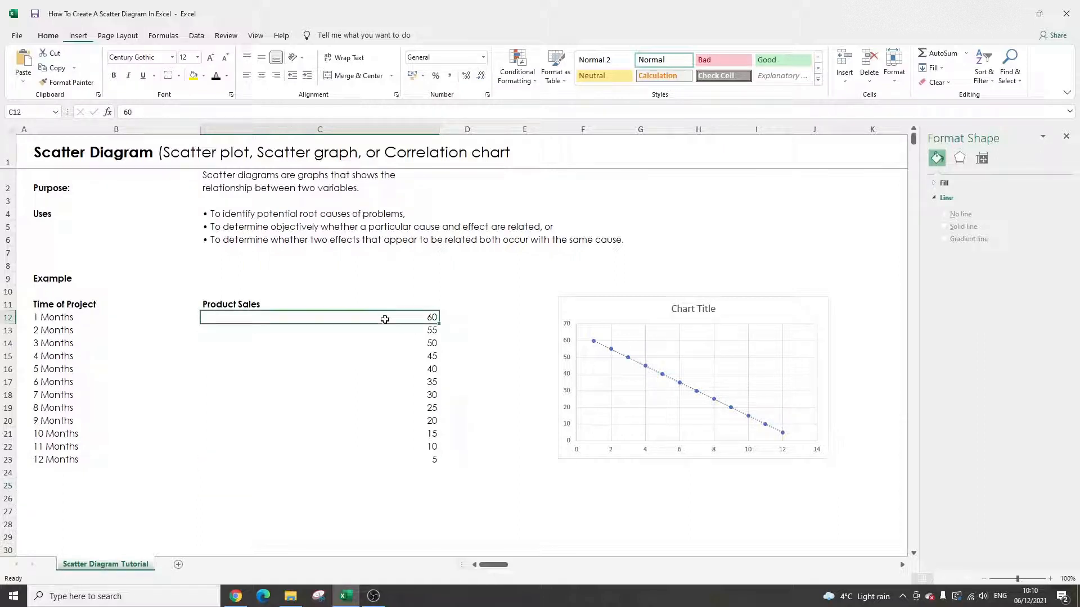
left_click(385, 331)
type("20")
key("Return")
type("50")
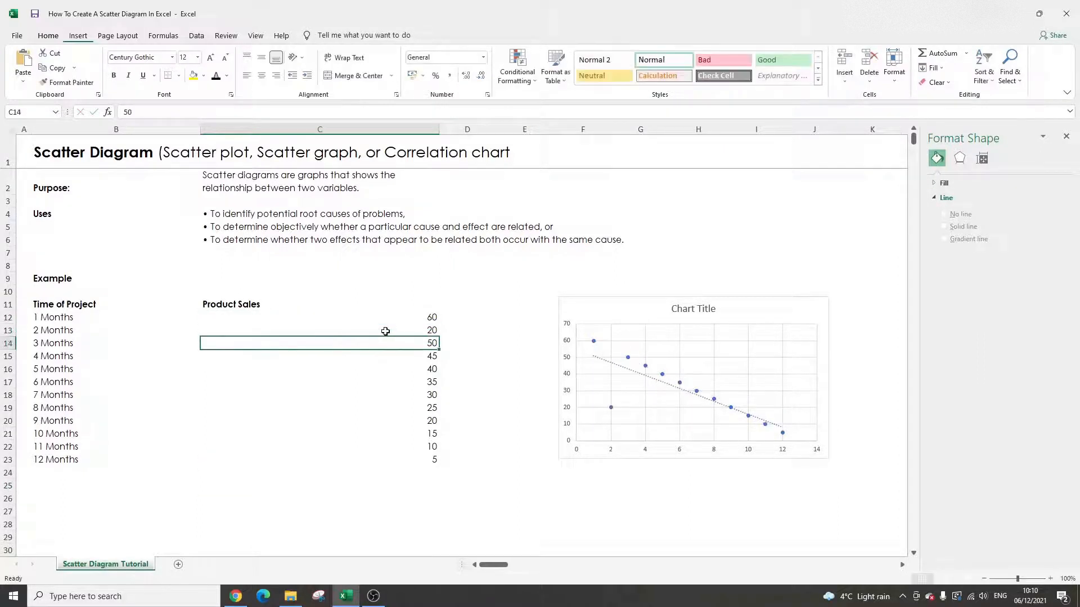
key("Return")
type("30")
key("Return")
type("5")
key("Return")
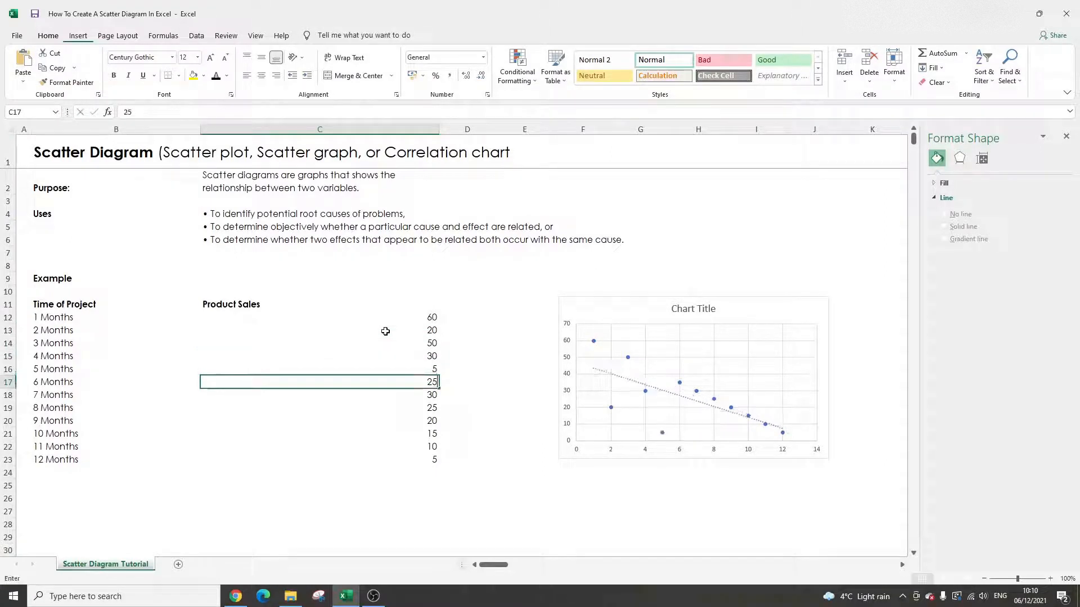
Step: Set Product Sales for 6, 7 and 8 Months to 25, 5 and 100 in C17:C19
type("25")
key("Return")
type("5")
key("Return")
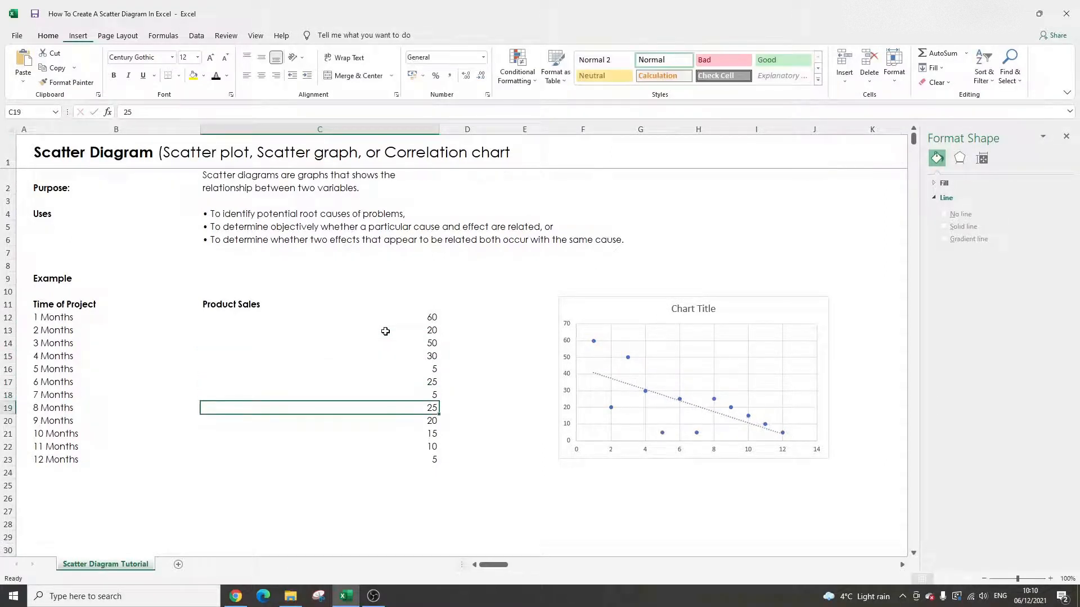
type("100")
key("Return")
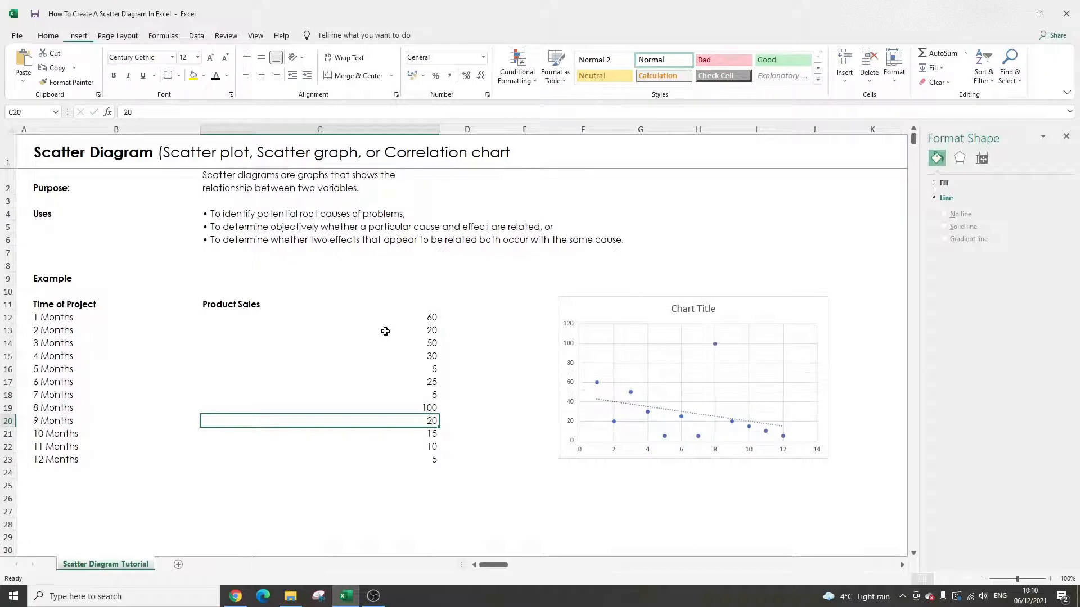
Step: Set Product Sales to 75 for 10 Months in C21 and 20 for 12 Months in C23
key("Return")
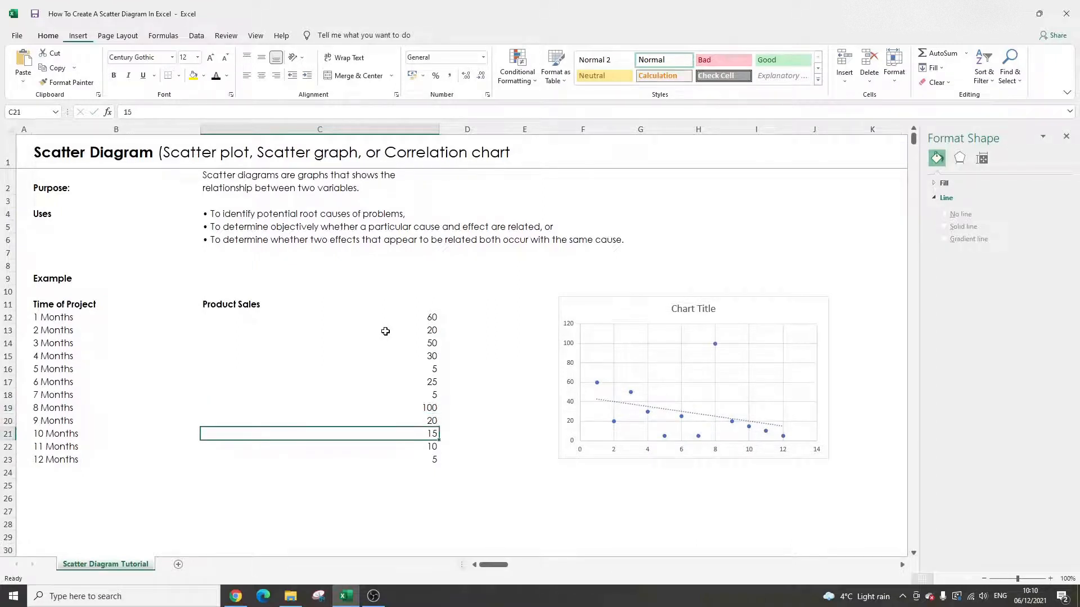
type("75")
key("Return")
key("Return")
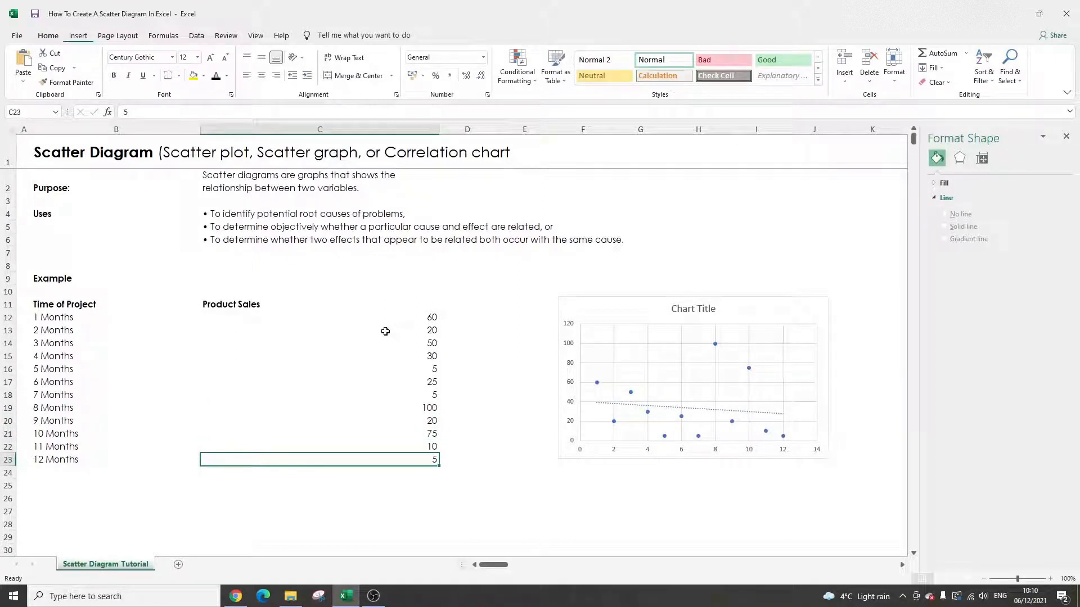
type("20")
key("Return")
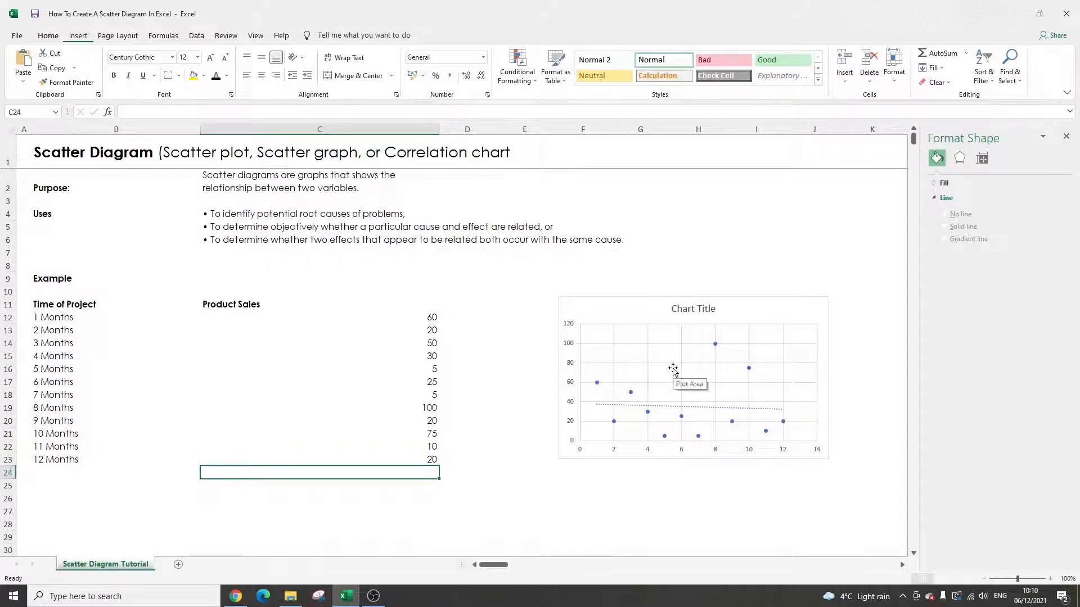
left_click_drag(273, 301, 114, 298)
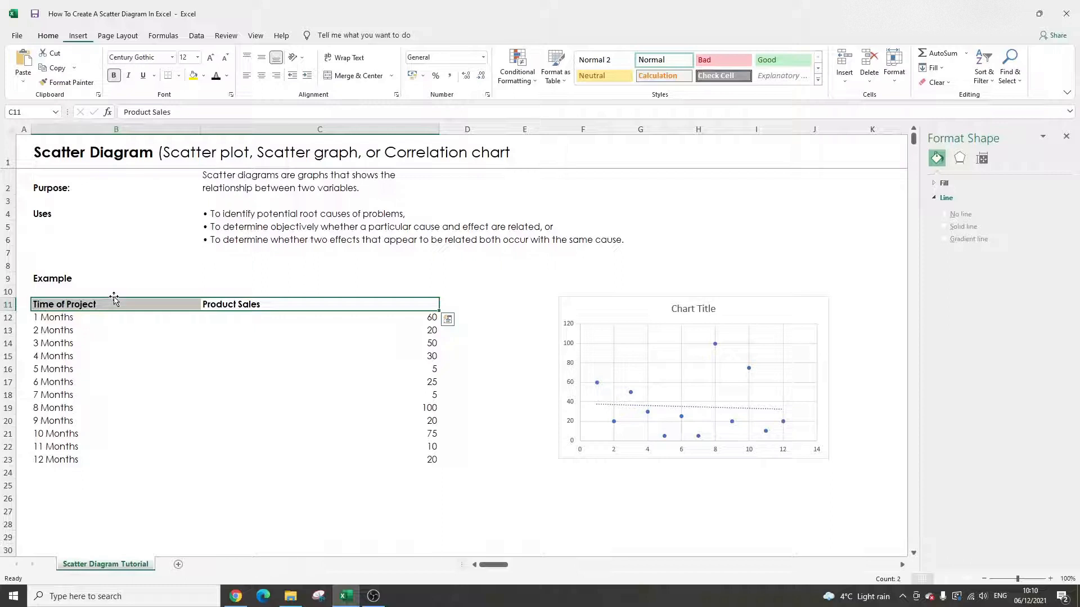
left_click_drag(104, 315, 322, 457)
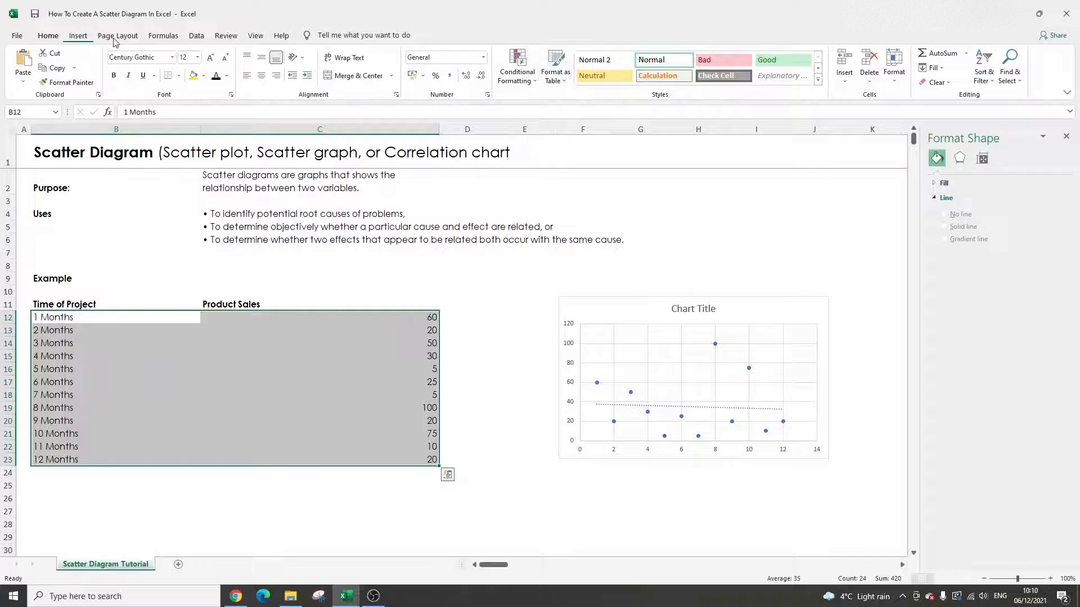
left_click(535, 288)
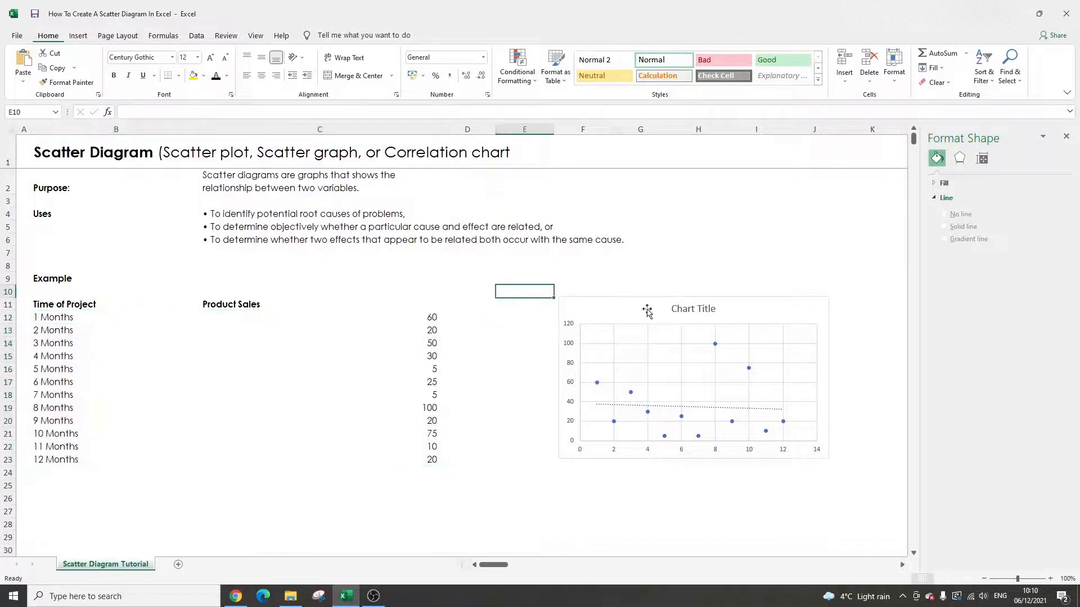
left_click(73, 37)
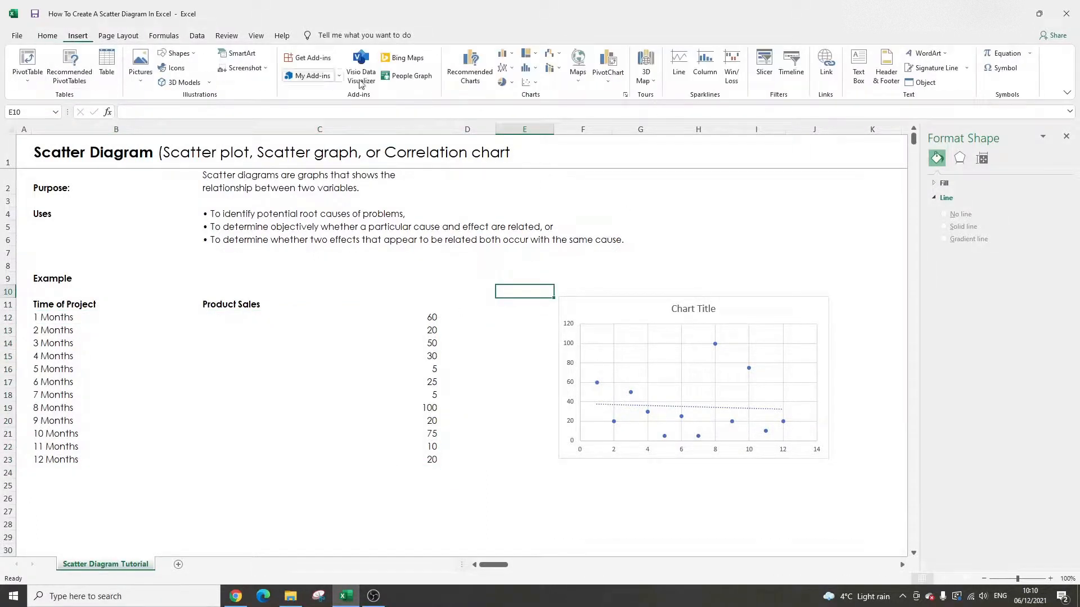